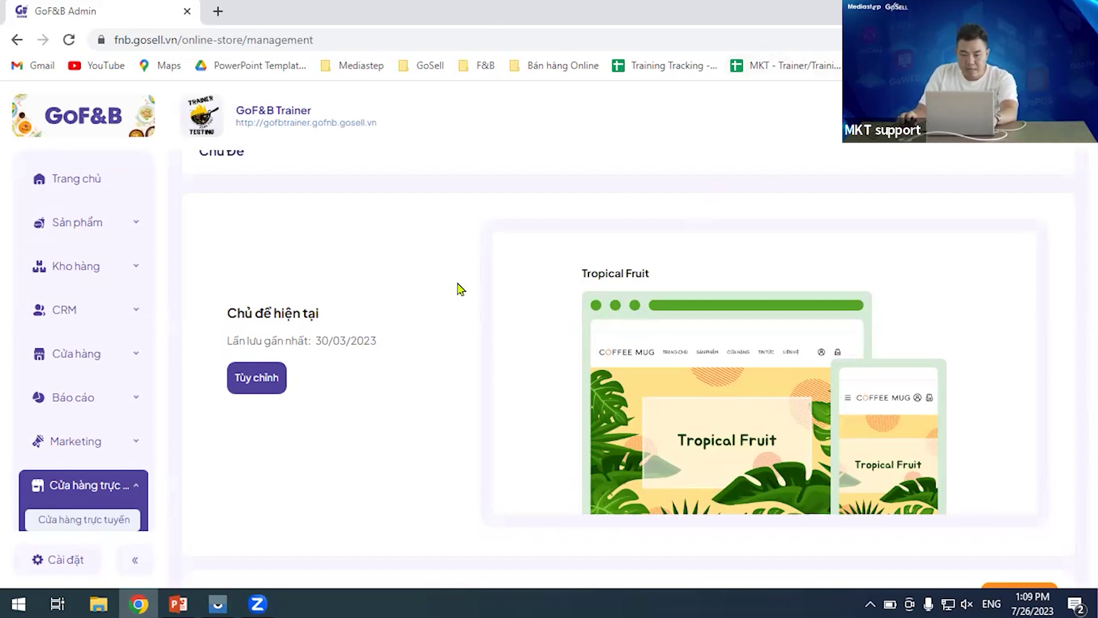
# Open the store configuration (Cấu hình) and view its payment methods (Thanh toán).
pyautogui.scroll(2, 454, 289)
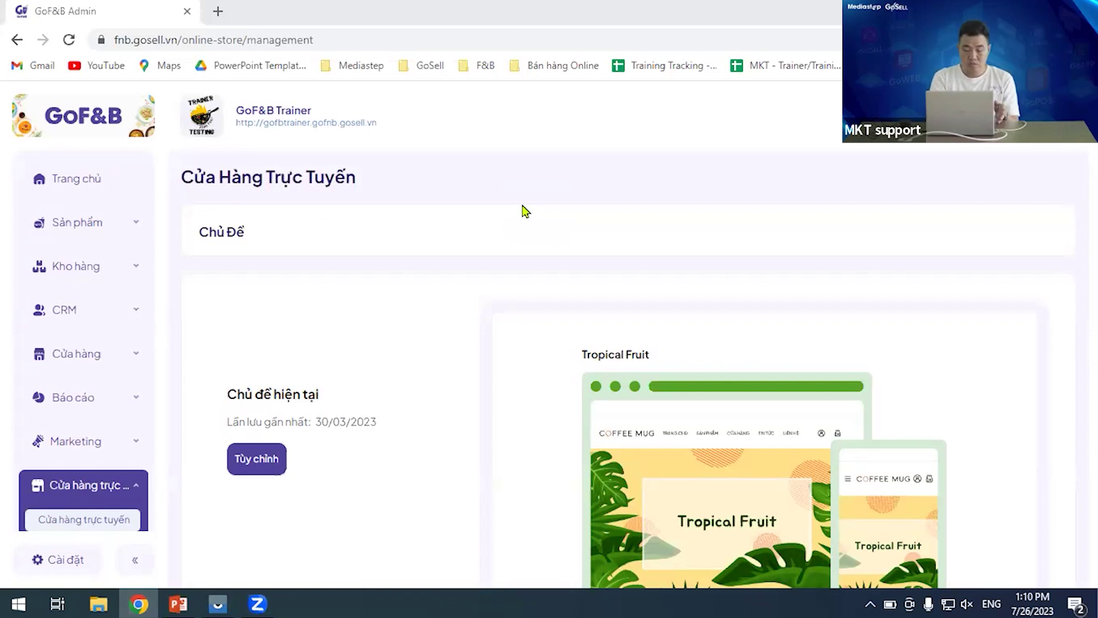
pyautogui.click(135, 358)
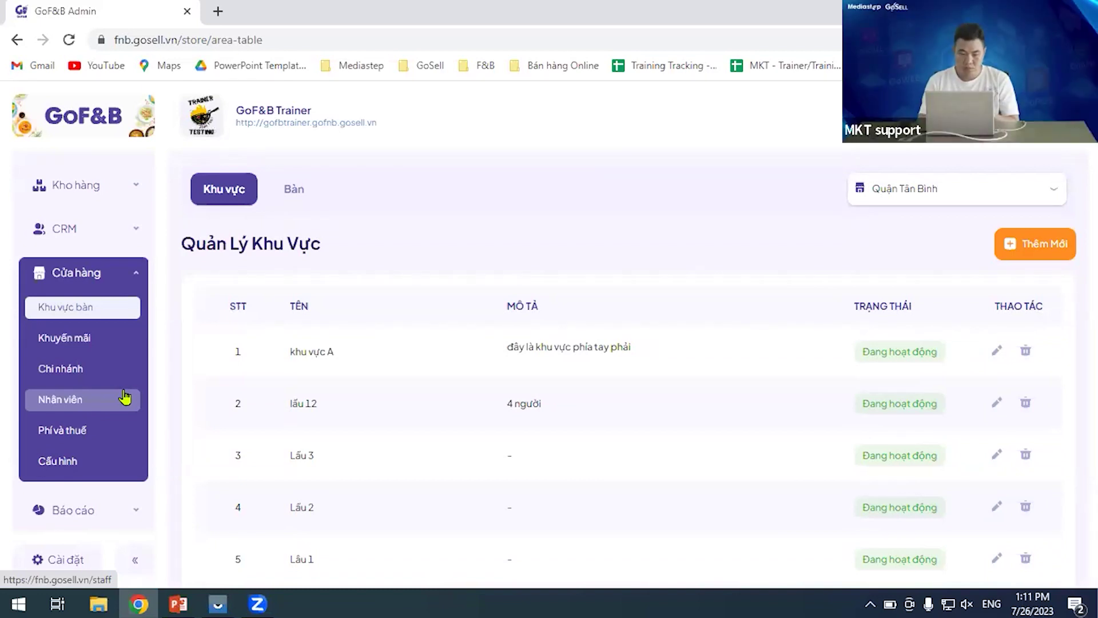
pyautogui.scroll(-1, 114, 412)
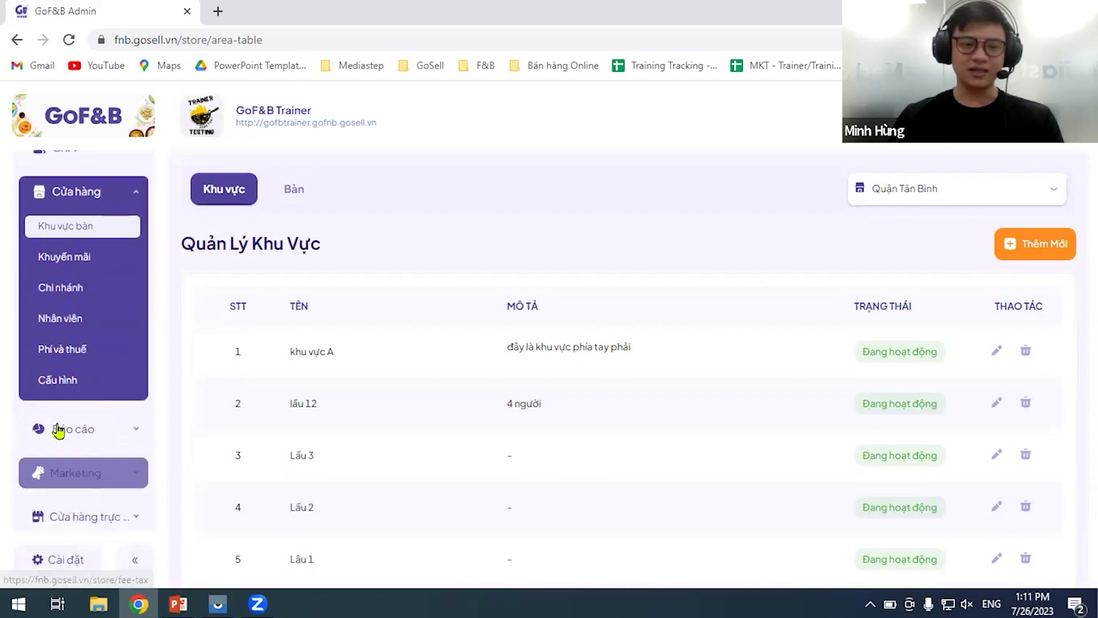
pyautogui.click(52, 382)
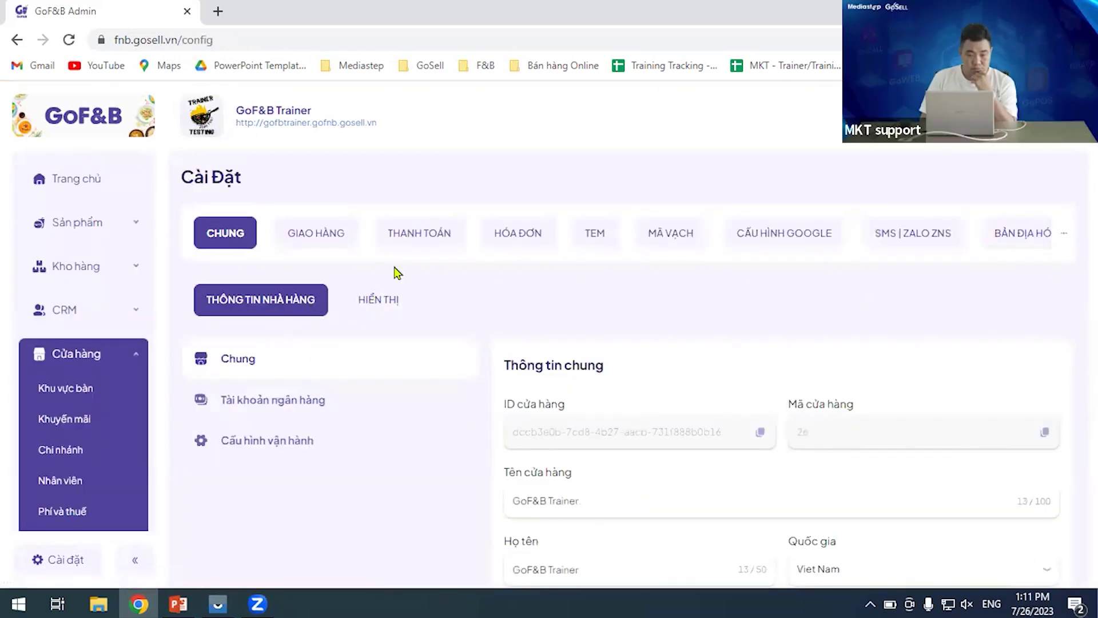
pyautogui.click(409, 238)
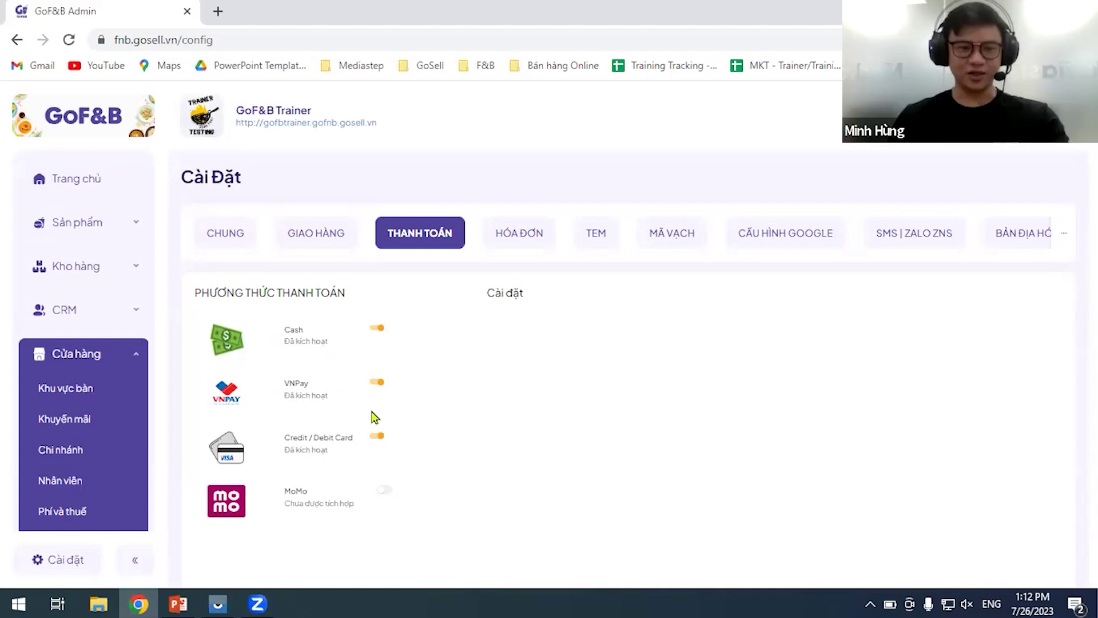
pyautogui.scroll(-3, 143, 446)
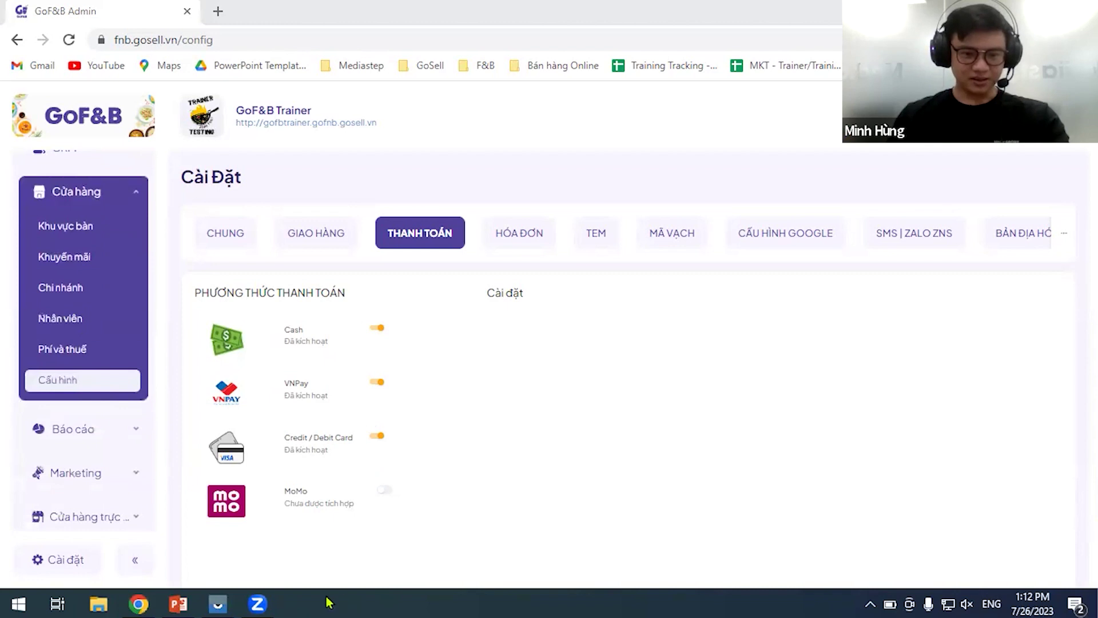
pyautogui.press('super+Tab')
pyautogui.press('Escape')
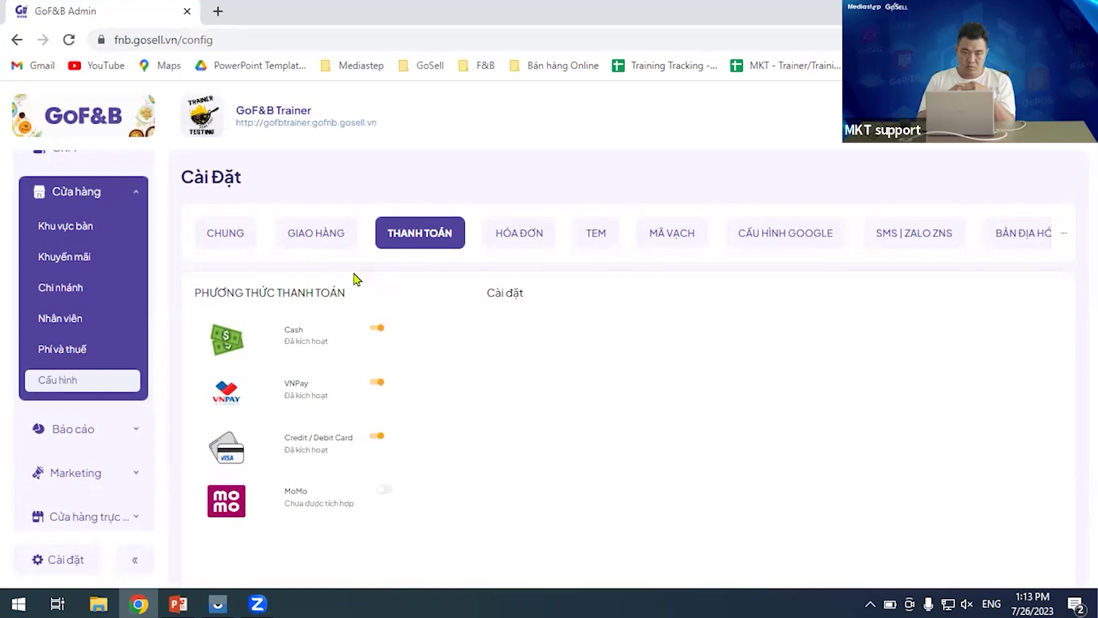
# View the store's discount promotions (Khuyến mãi) and the marketing QR Code list.
pyautogui.click(96, 269)
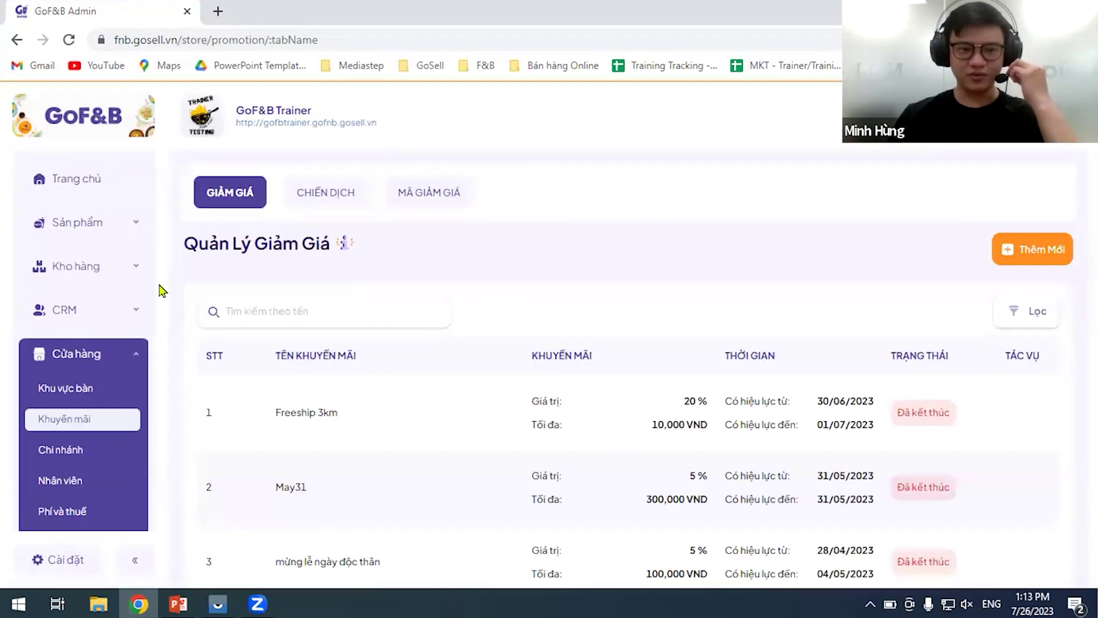
pyautogui.scroll(-3, 125, 297)
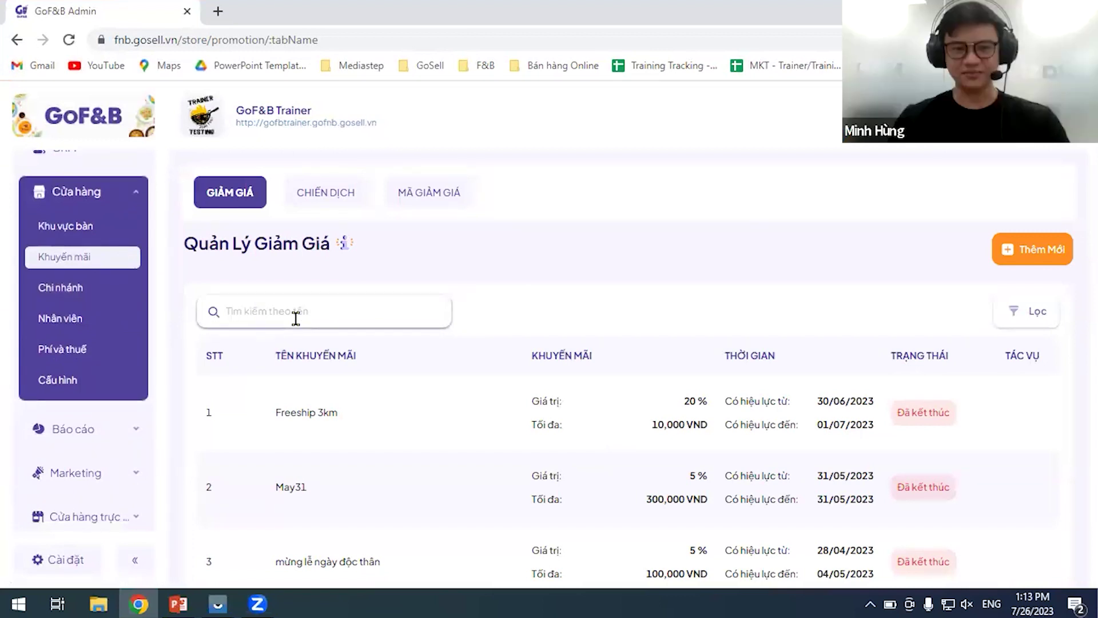
pyautogui.click(74, 472)
pyautogui.scroll(-5, 88, 387)
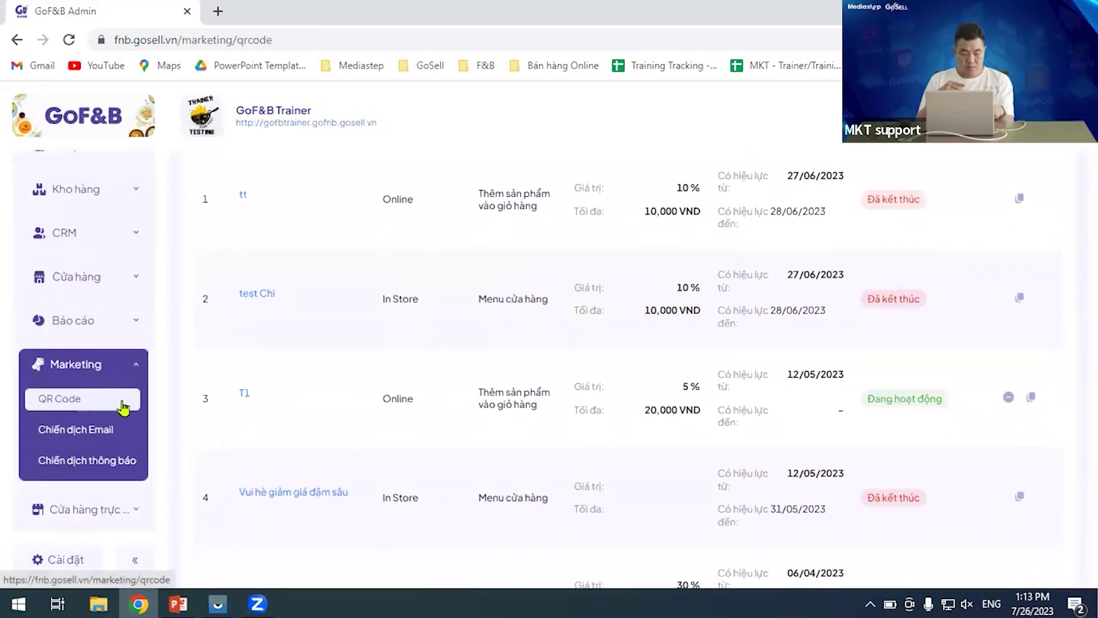
# Look through the CRM customer list, checking each customer's platform, member tier and points.
pyautogui.click(106, 234)
pyautogui.scroll(-2, 106, 245)
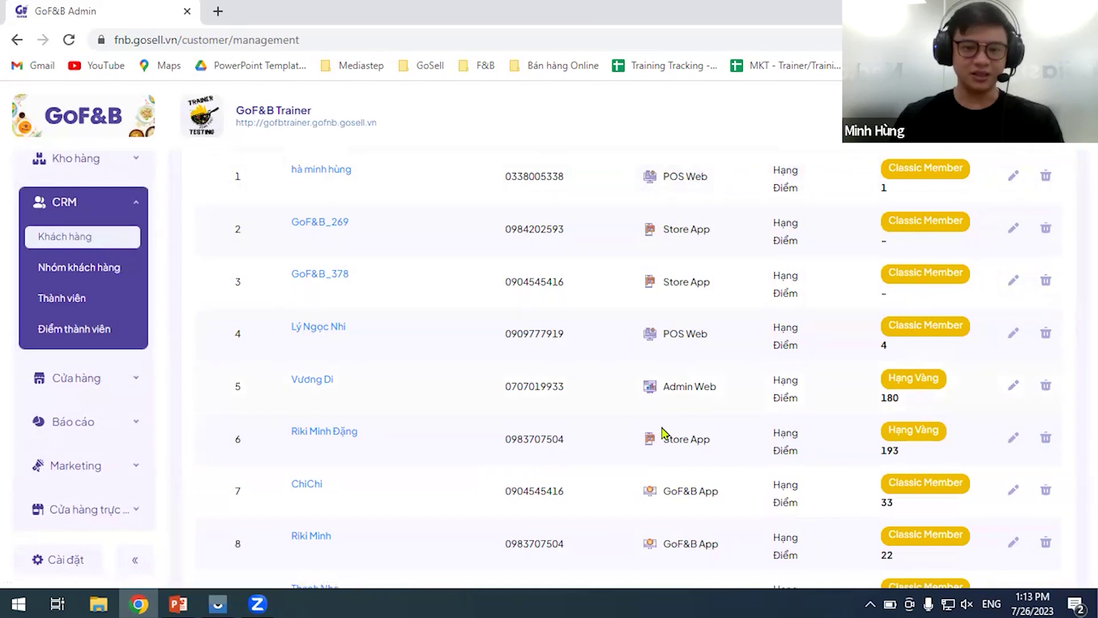
pyautogui.scroll(-3, 669, 437)
pyautogui.scroll(1, 703, 432)
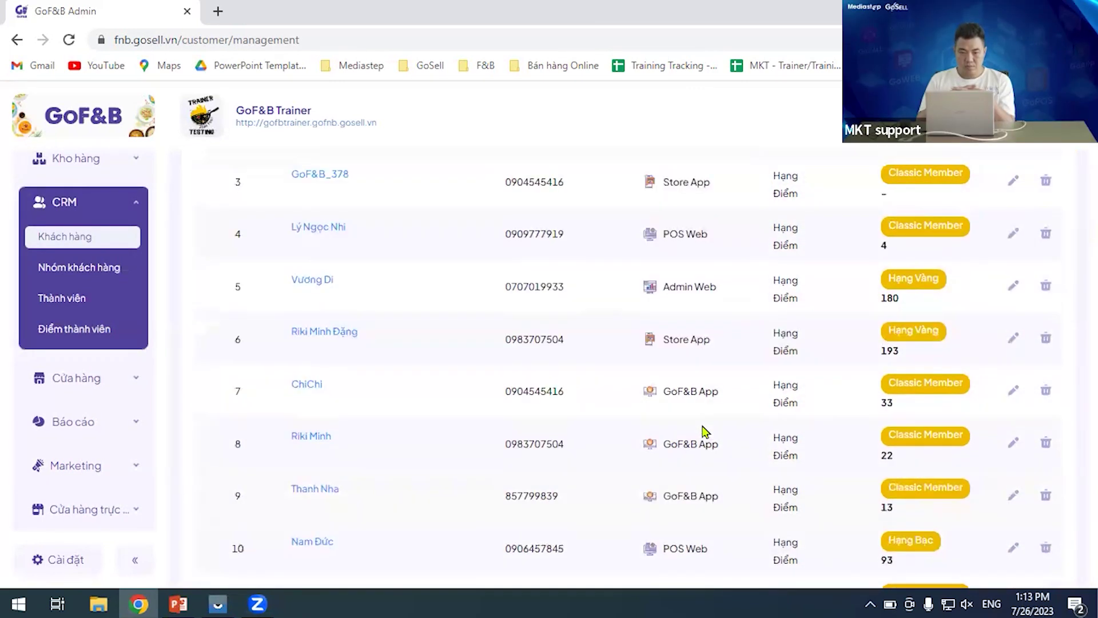
pyautogui.scroll(2, 704, 431)
pyautogui.scroll(2, 705, 433)
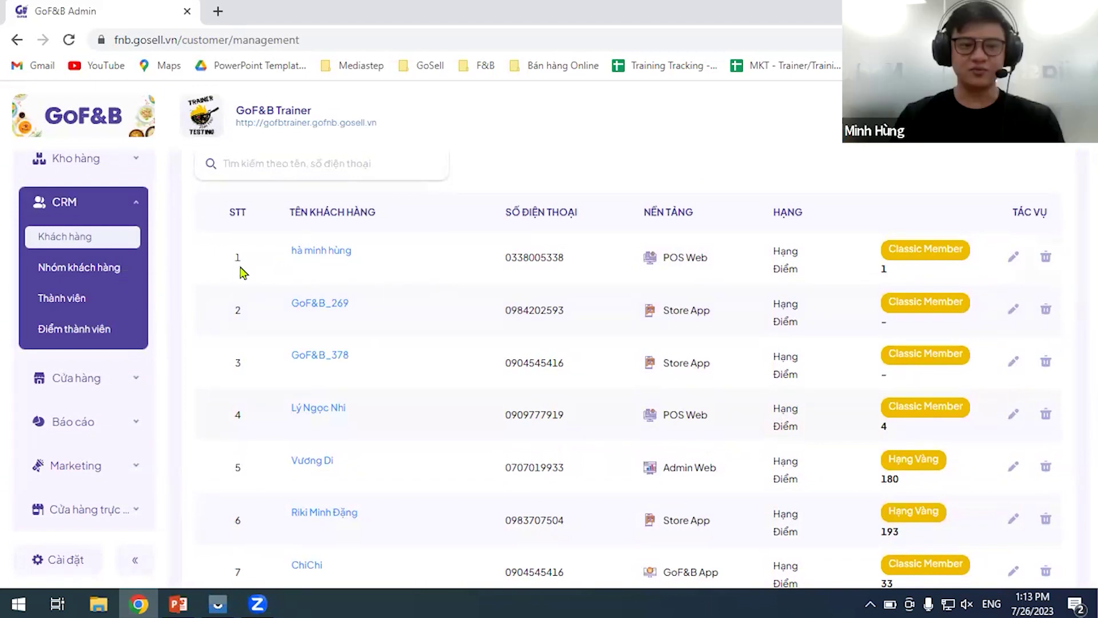
# In the member points configuration (Điểm thành viên), set the accumulation rate to 10,000 VND per point.
pyautogui.click(117, 302)
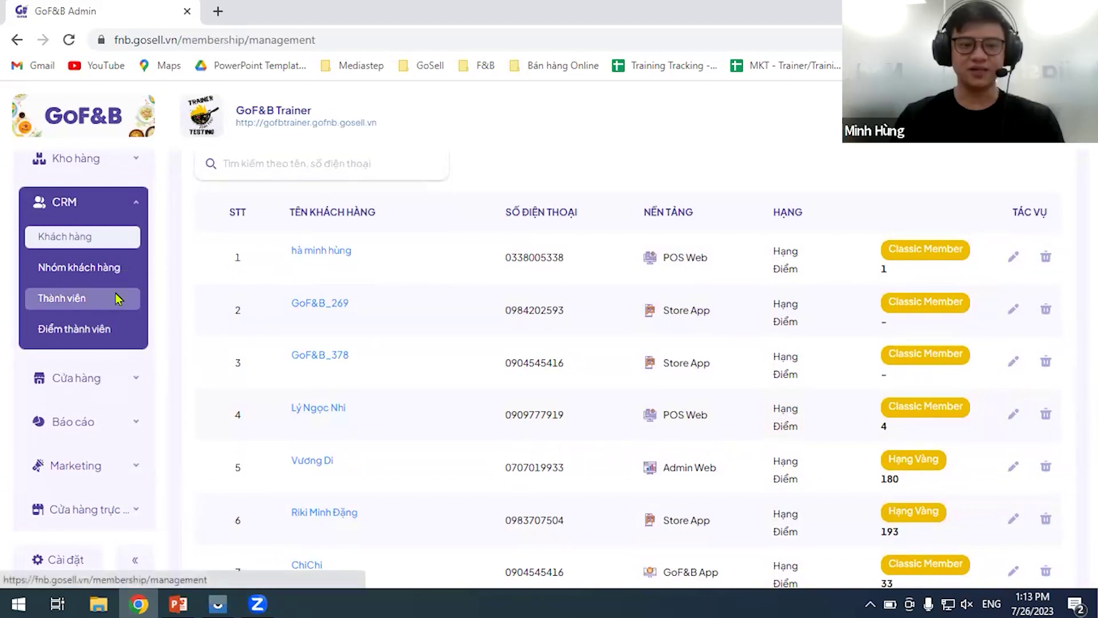
pyautogui.click(104, 445)
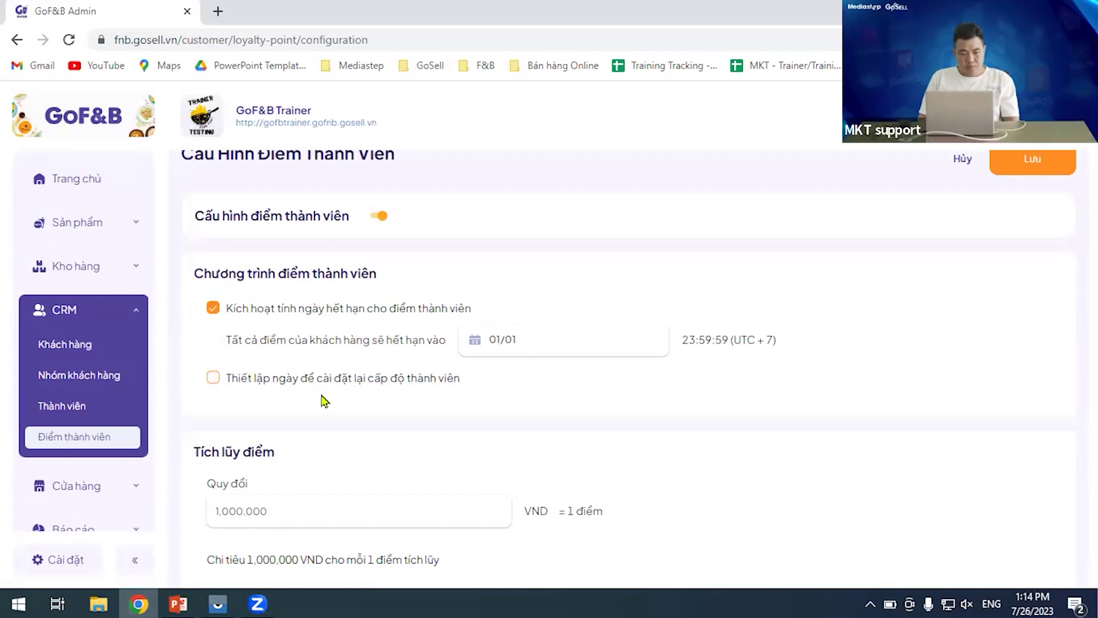
pyautogui.scroll(-1, 319, 397)
pyautogui.click(282, 433)
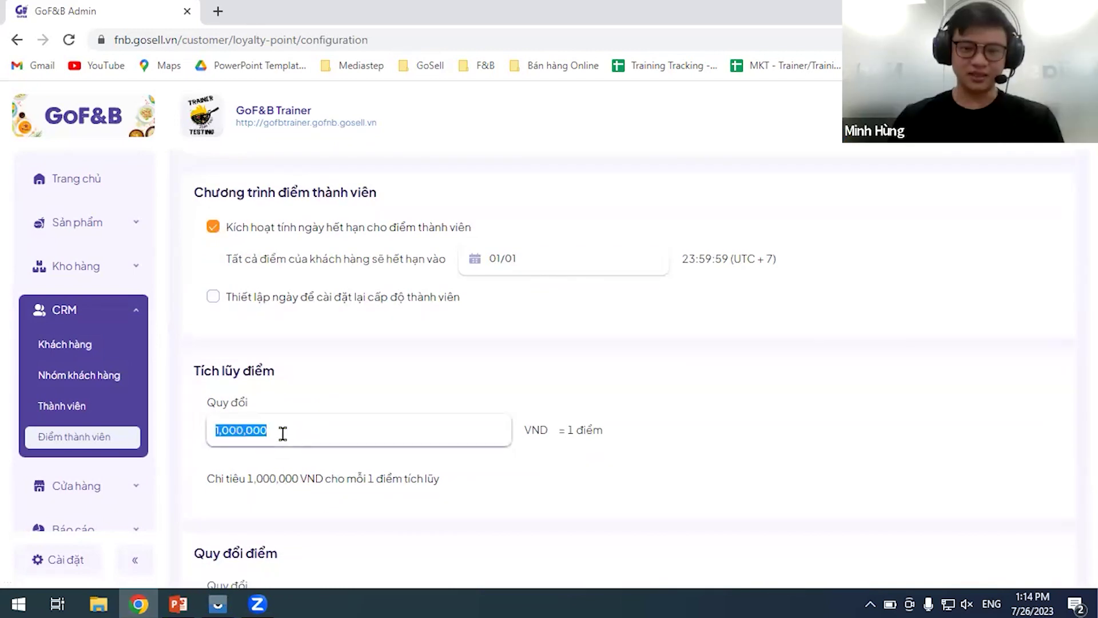
pyautogui.write('10,000')
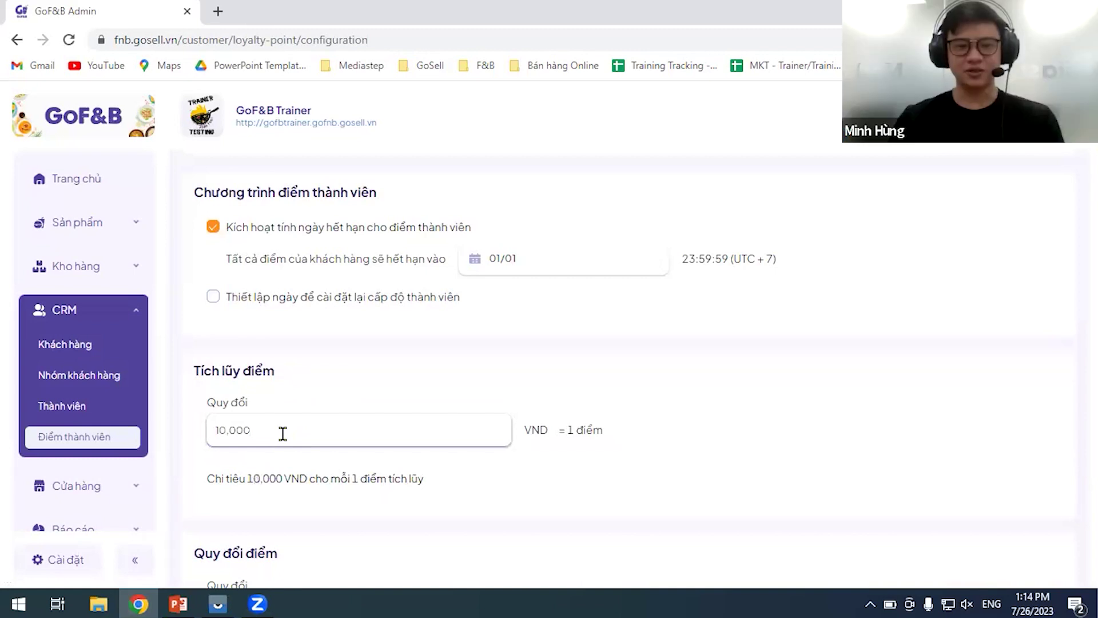
# Set the point redemption value (Quy đổi điểm) to 1,000 VND per point.
pyautogui.scroll(-2, 330, 442)
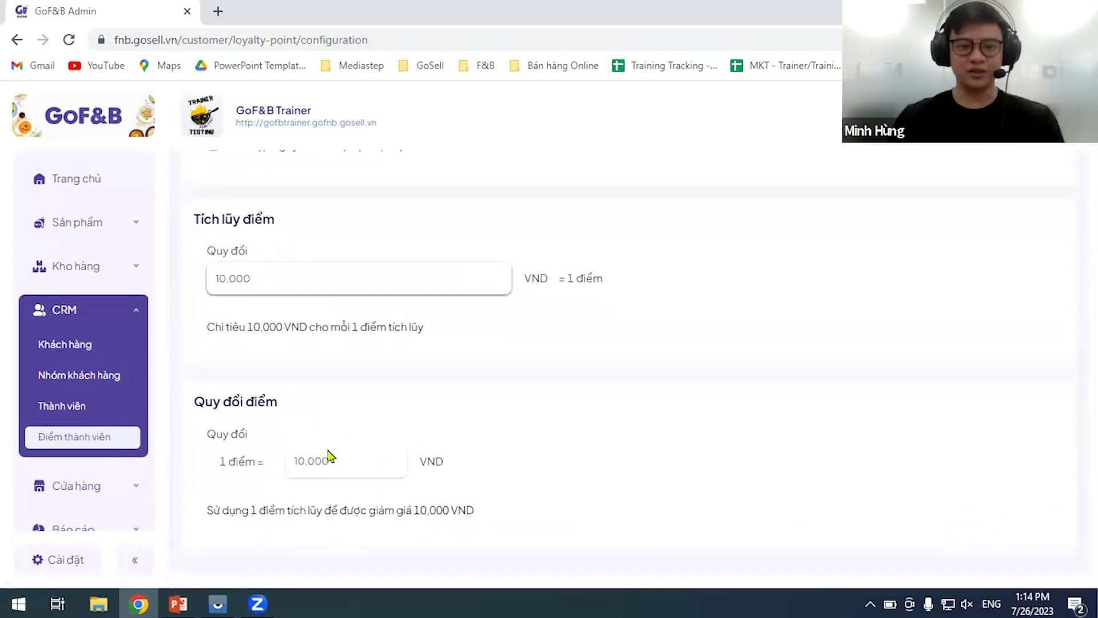
pyautogui.doubleClick(337, 456)
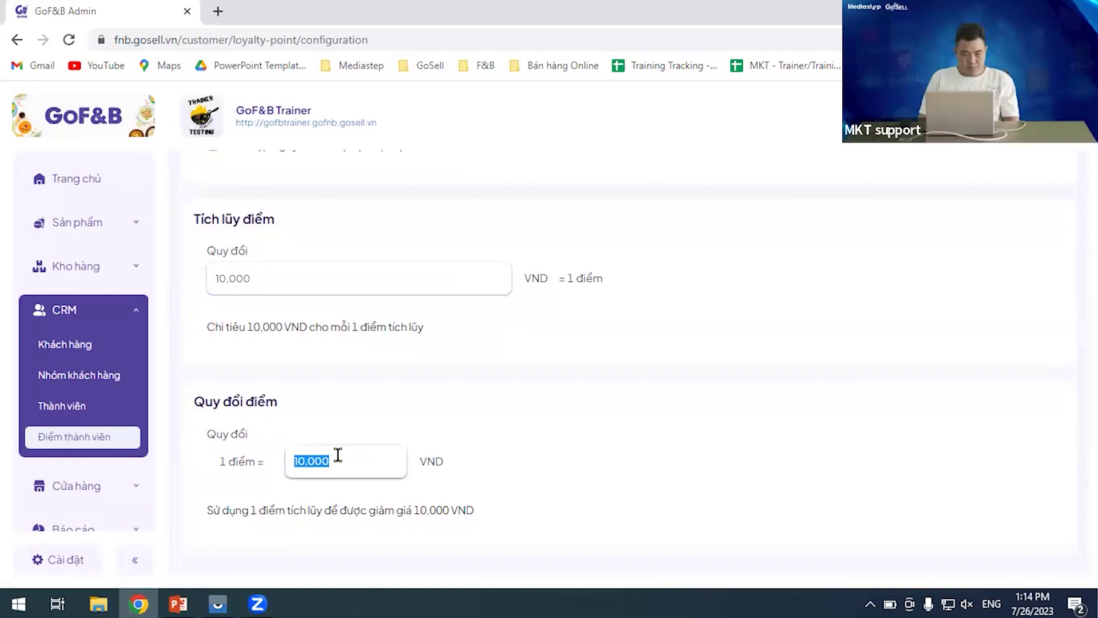
pyautogui.write('1,00')
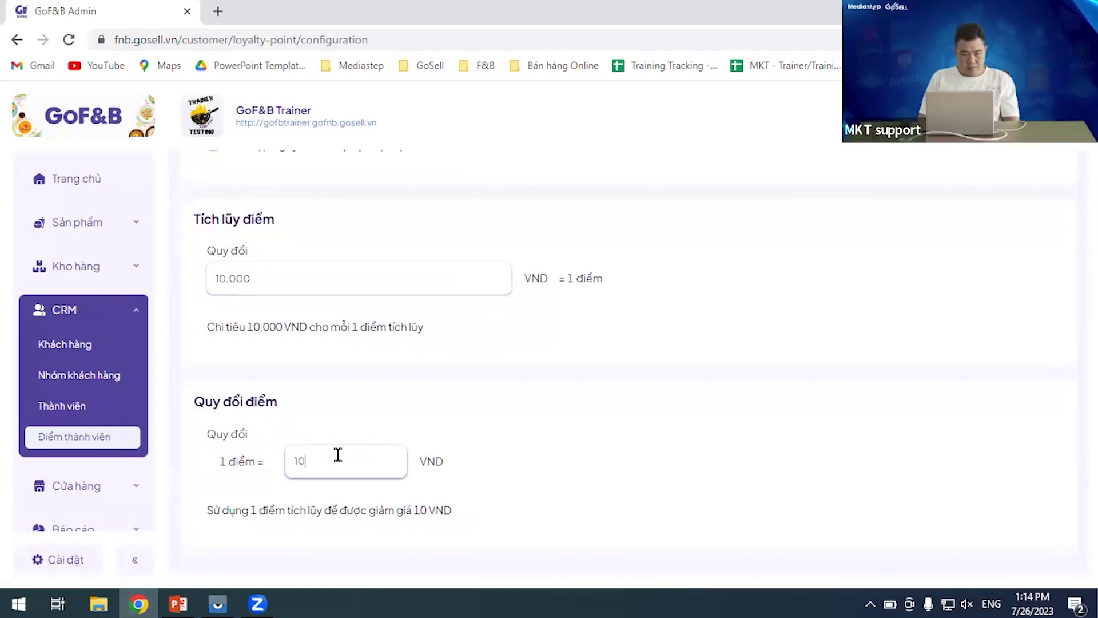
pyautogui.write('0')
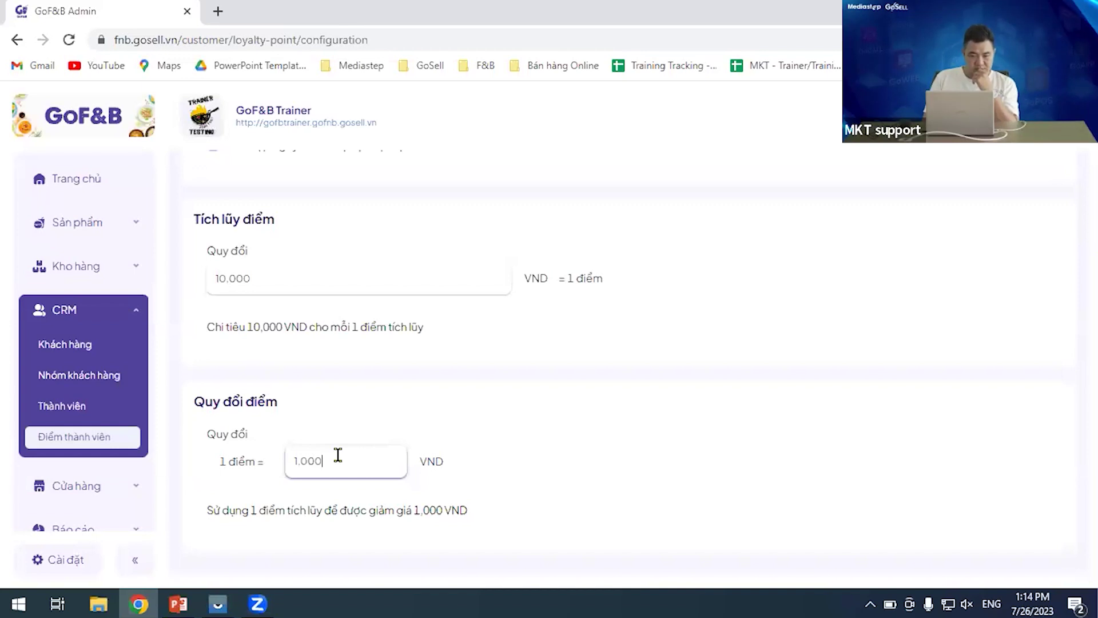
# Set the yearly expiry date for all customer points to 31/12.
pyautogui.scroll(3, 342, 462)
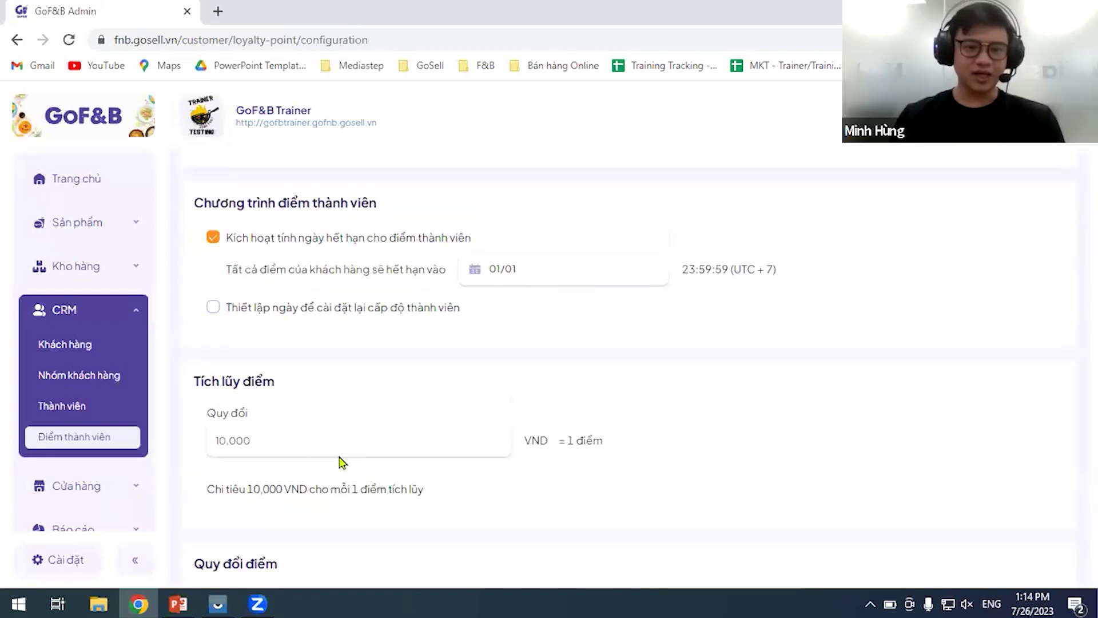
pyautogui.scroll(2, 342, 462)
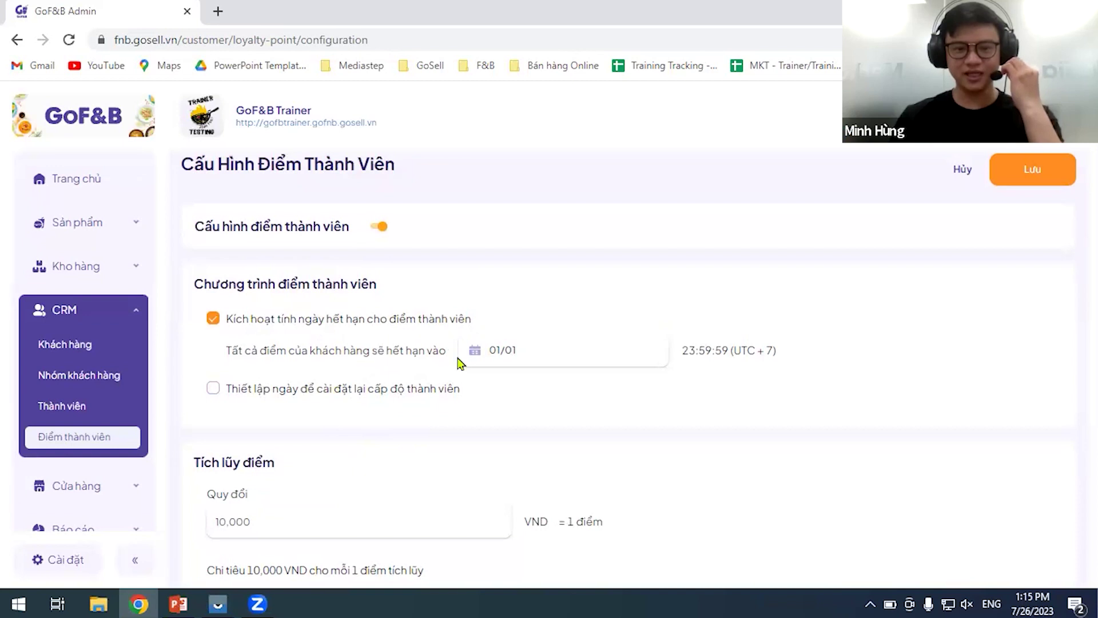
pyautogui.click(530, 354)
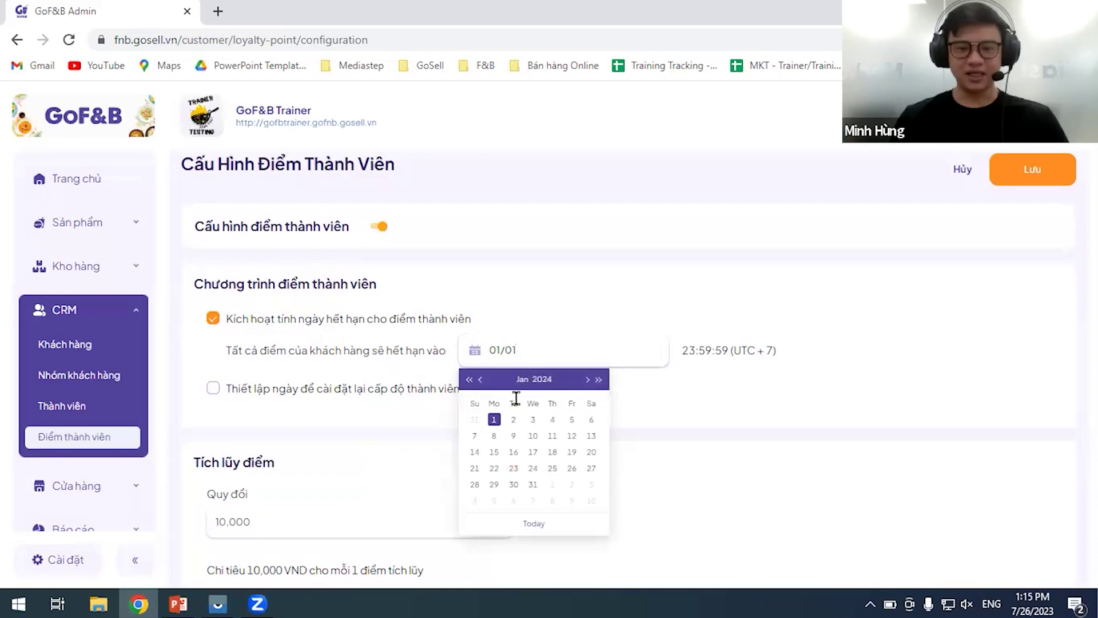
pyautogui.click(481, 380)
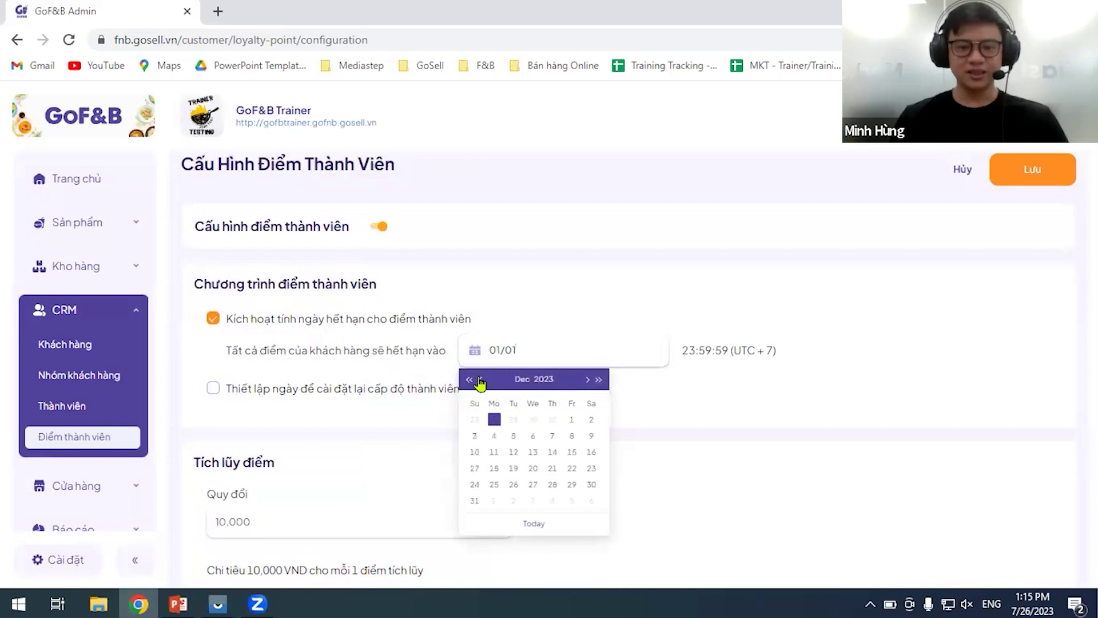
pyautogui.click(475, 501)
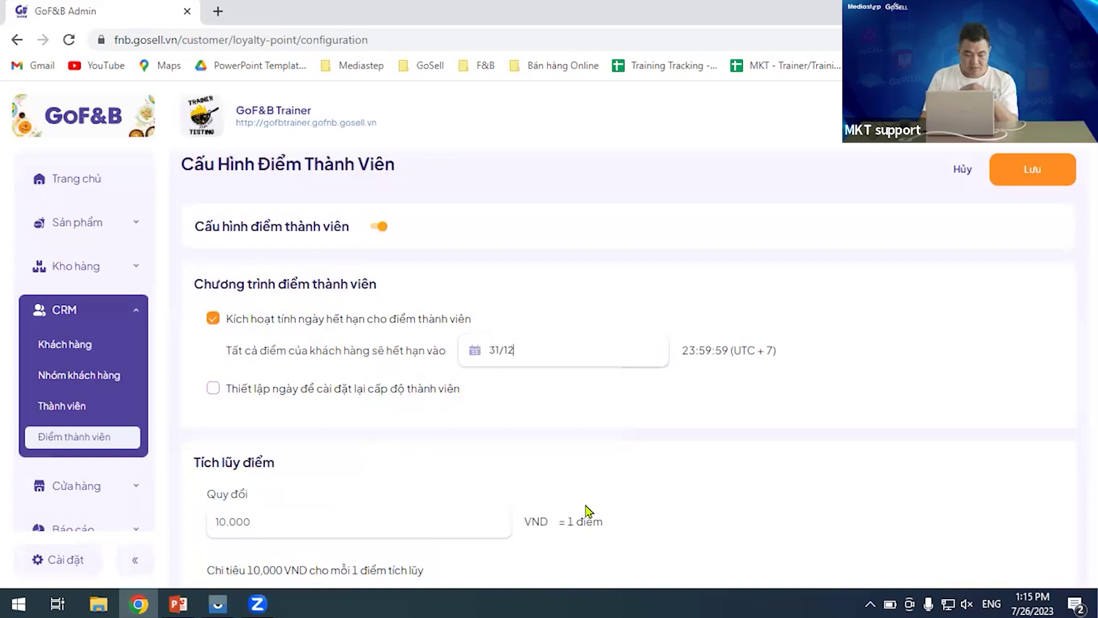
# Enable the member level reset date in the points programme and set it to 31/07.
pyautogui.click(217, 396)
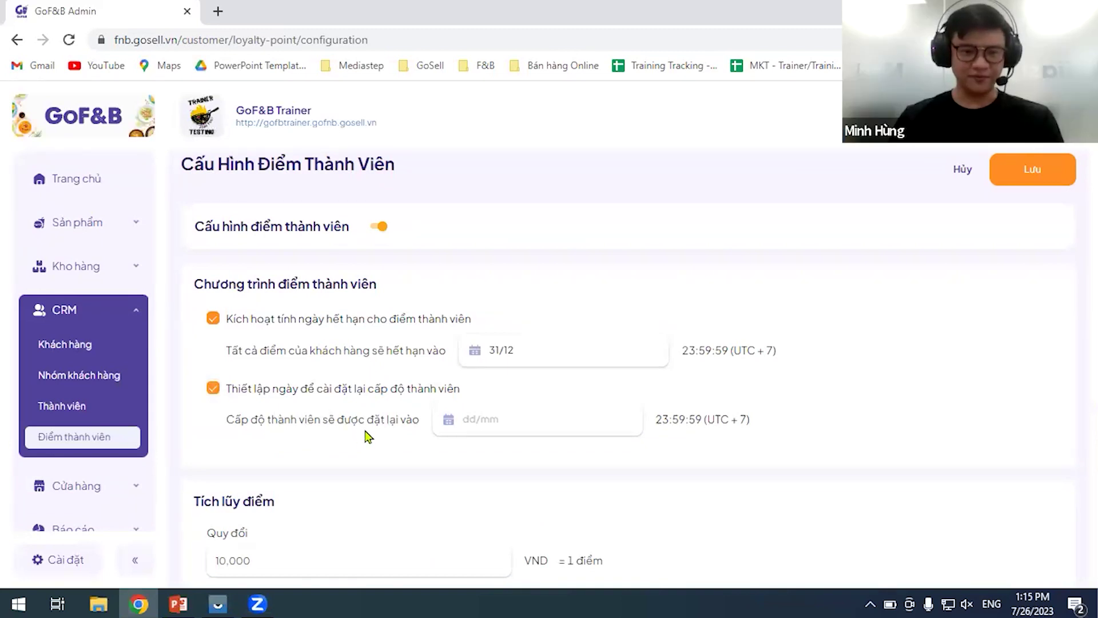
pyautogui.moveTo(235, 419); pyautogui.dragTo(409, 418)
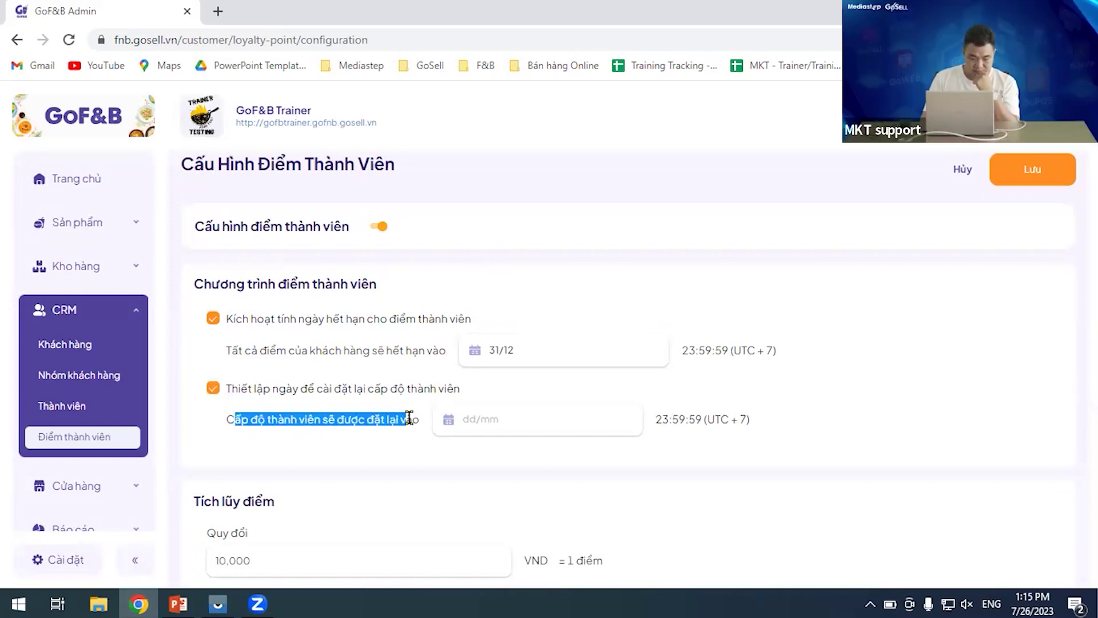
pyautogui.click(551, 422)
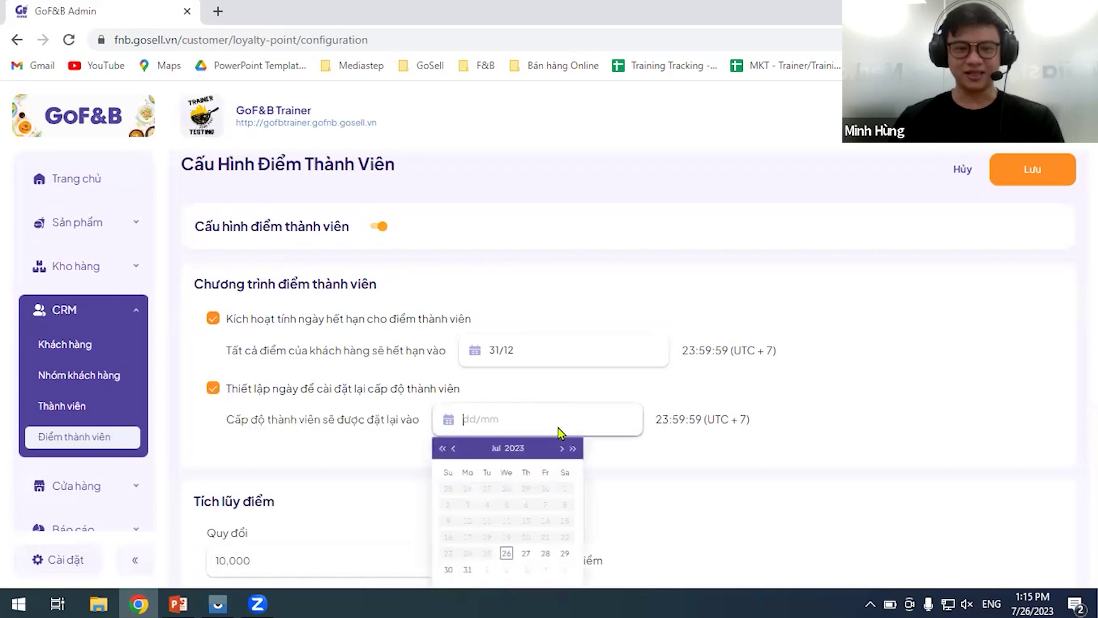
pyautogui.click(507, 553)
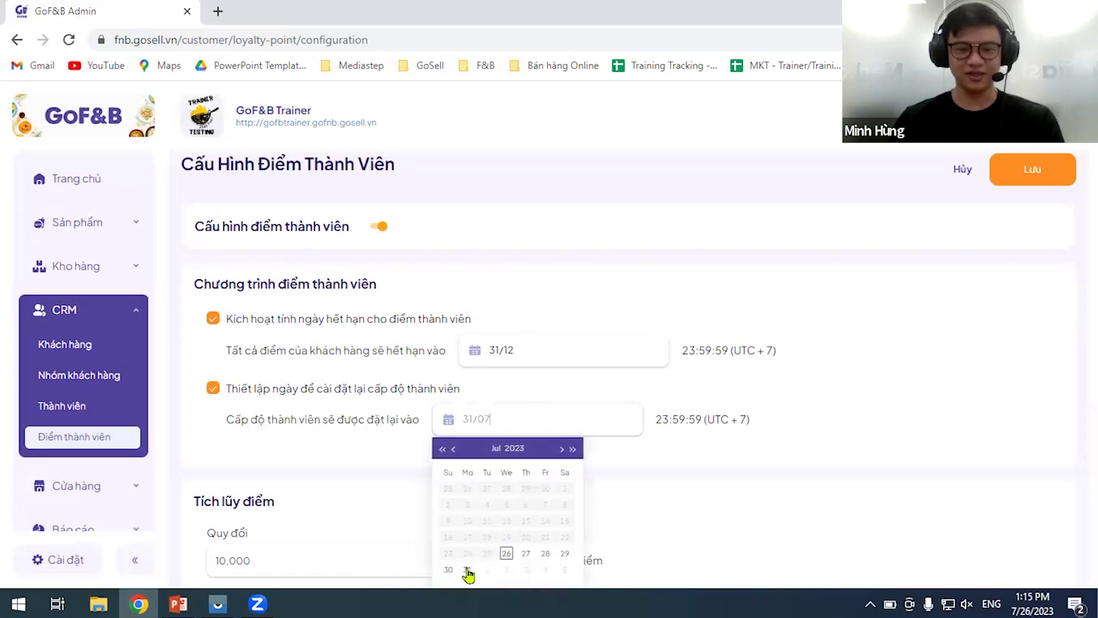
pyautogui.click(468, 570)
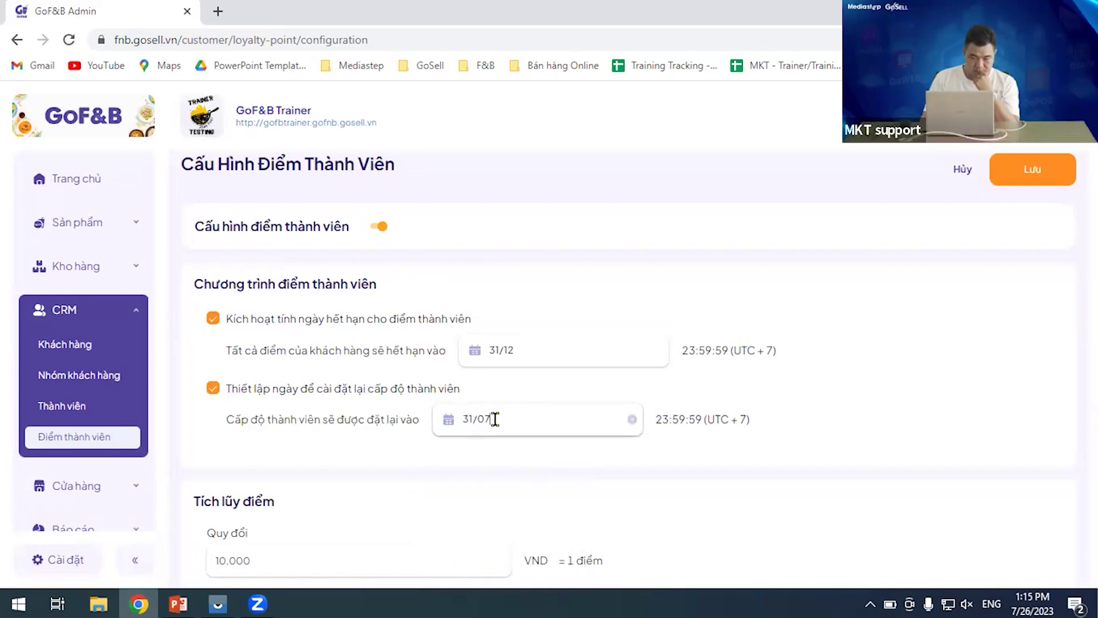
pyautogui.click(492, 418)
pyautogui.click(467, 569)
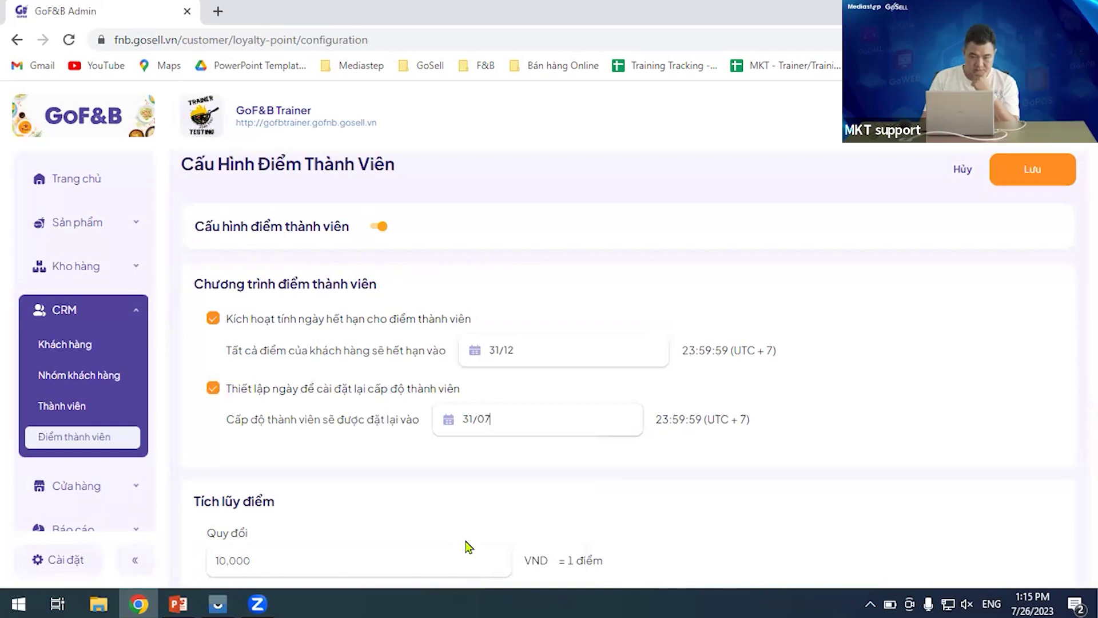
# Leave the points configuration without saving and open the member tier list (Thành viên).
pyautogui.click(67, 409)
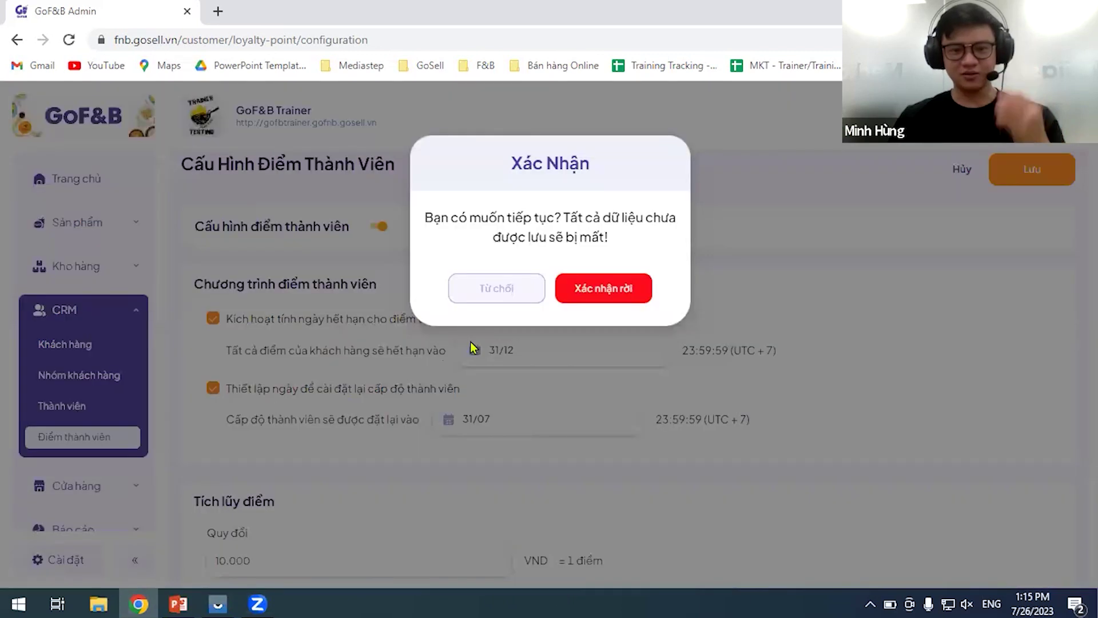
pyautogui.click(629, 292)
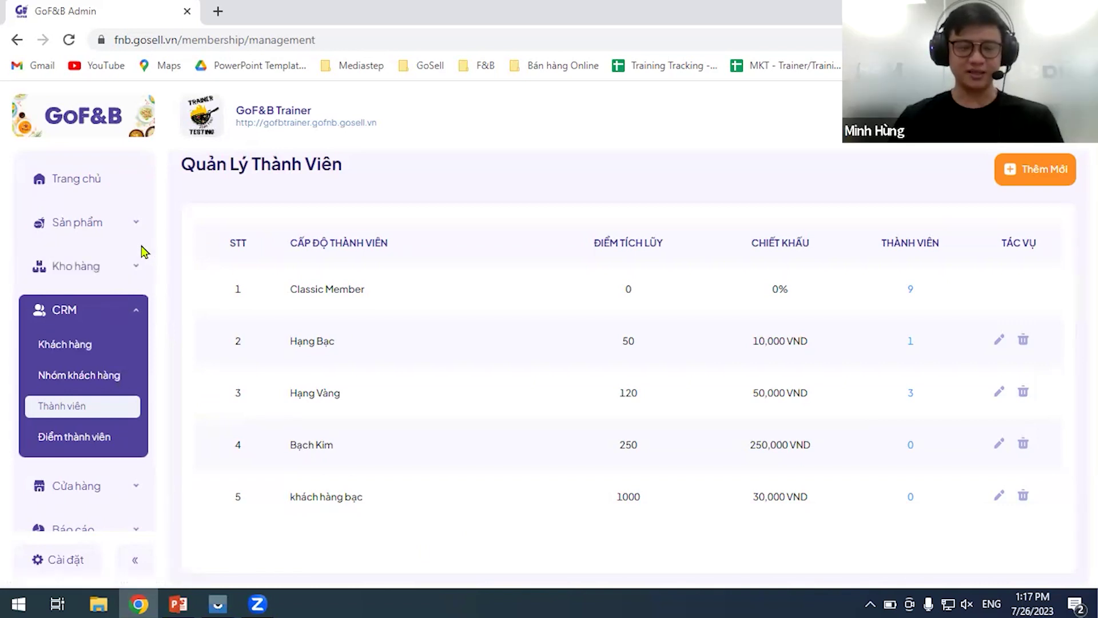
pyautogui.scroll(-2, 141, 251)
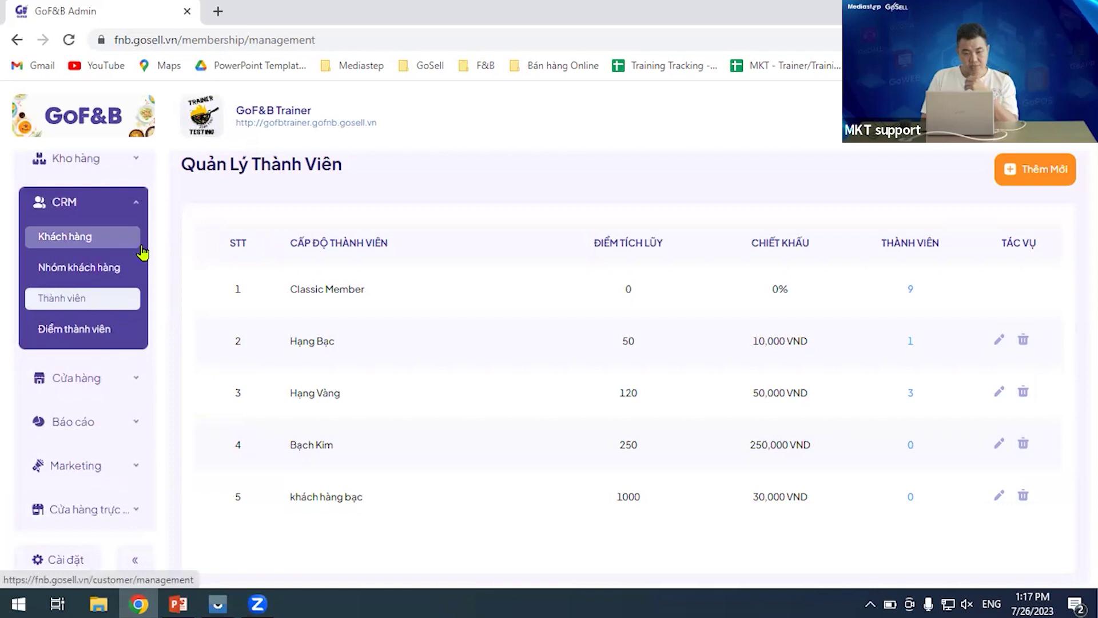
# Open the store's promotions page (Khuyến mãi) and start creating a new discount.
pyautogui.scroll(-1, 151, 297)
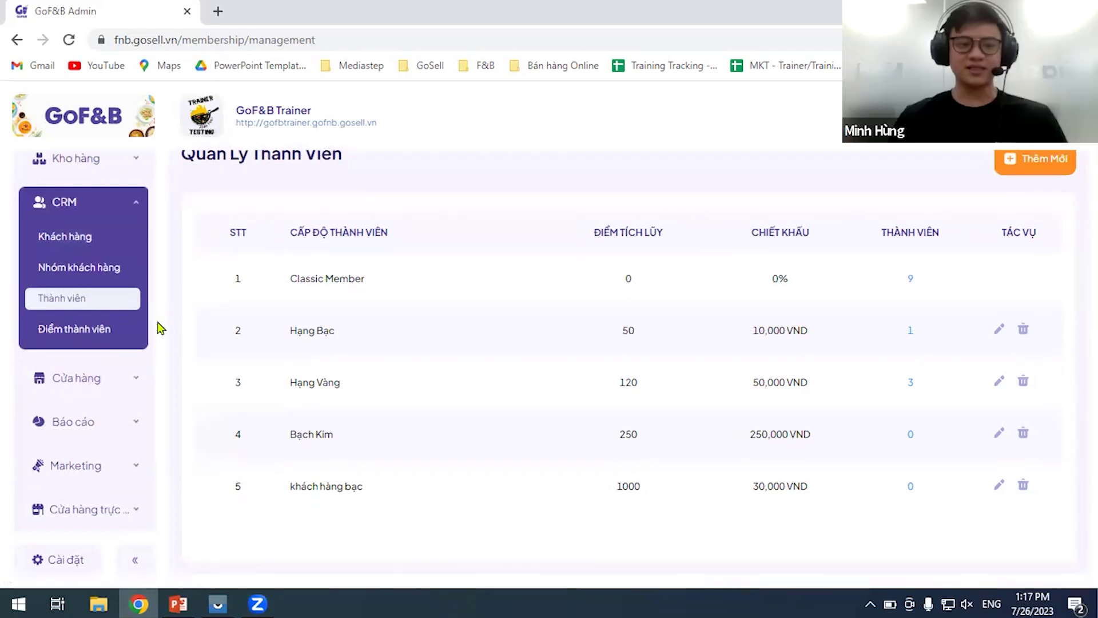
pyautogui.scroll(2, 140, 349)
pyautogui.scroll(-2, 137, 354)
pyautogui.click(107, 472)
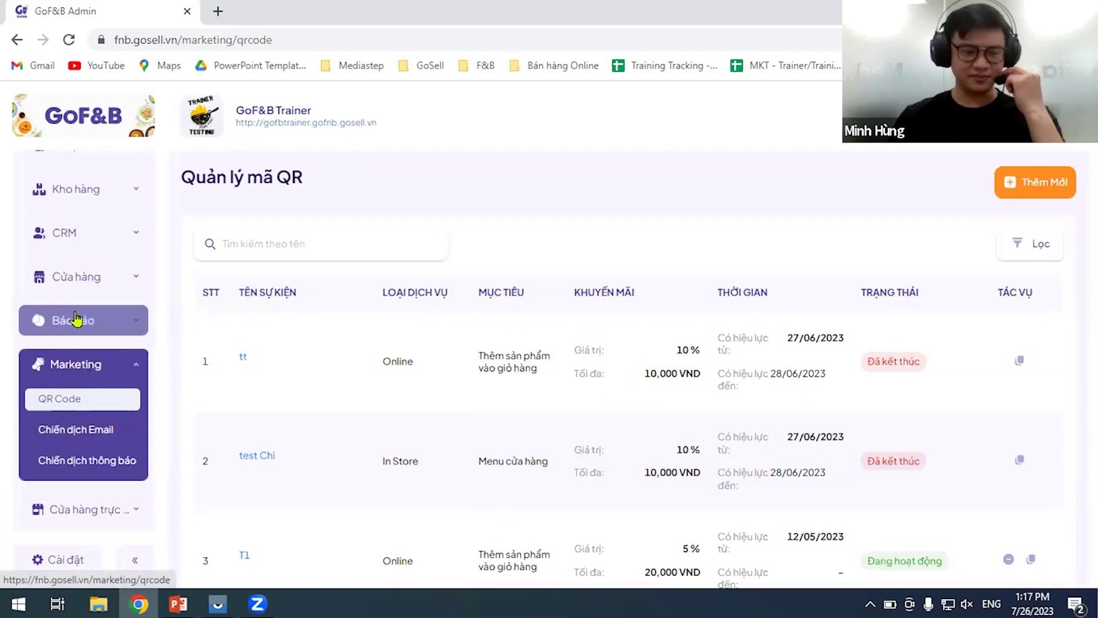
pyautogui.click(95, 286)
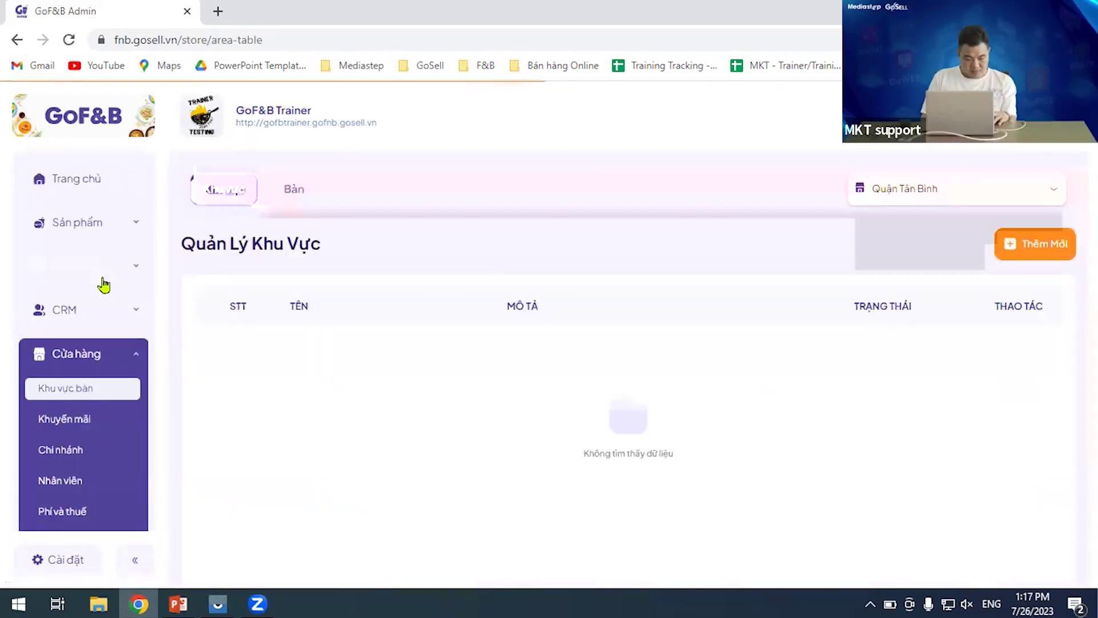
pyautogui.click(89, 259)
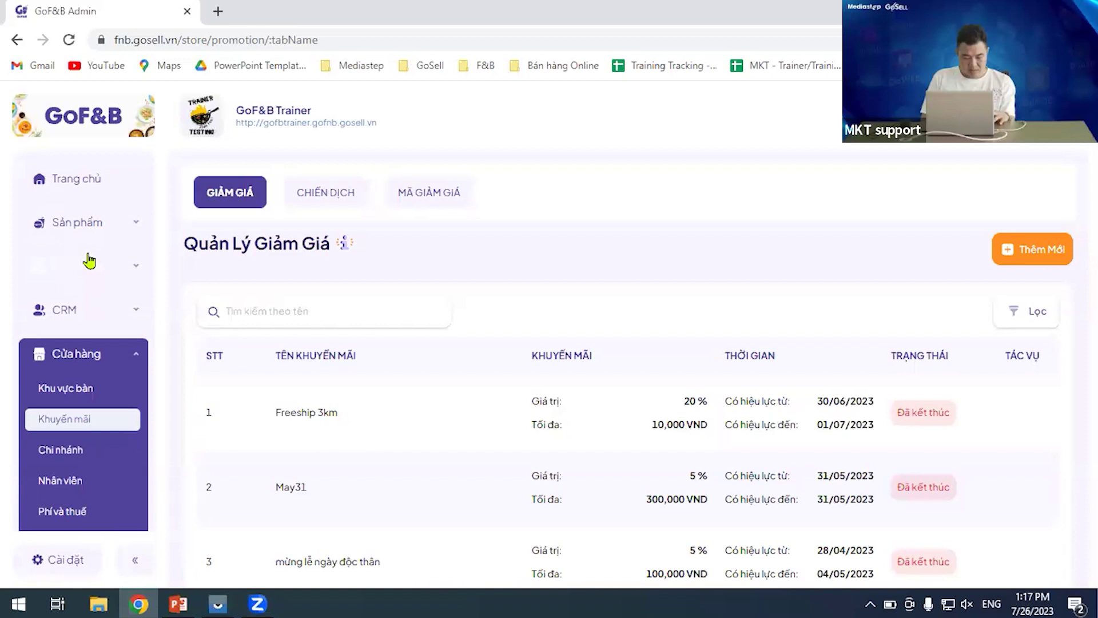
pyautogui.click(1008, 250)
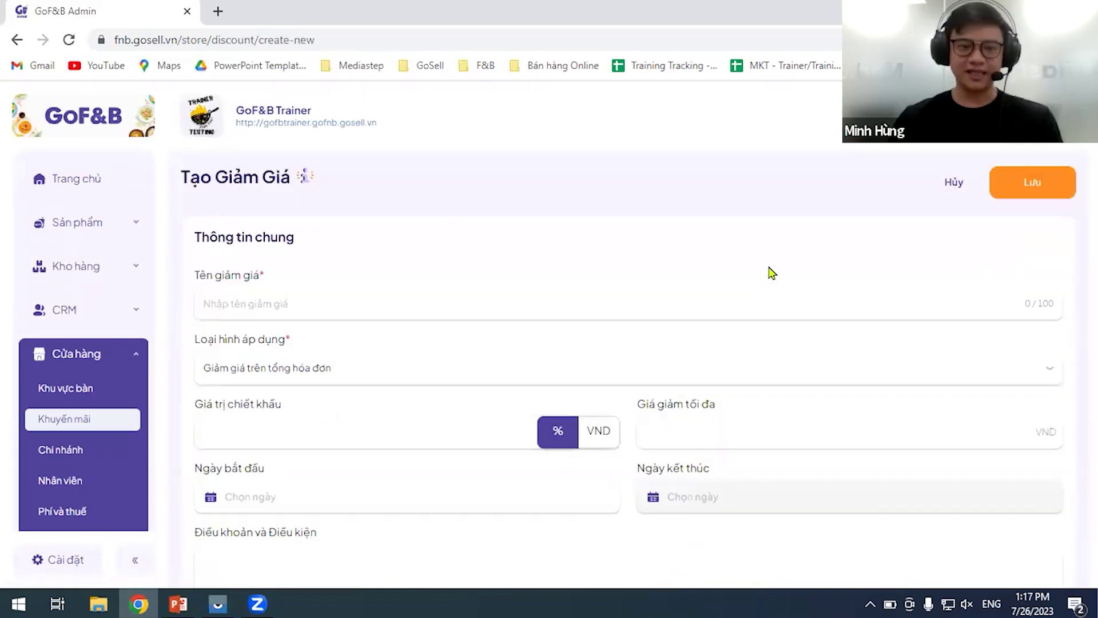
# Set the new discount's application type to Giảm giá cho sản phẩm.
pyautogui.click(566, 296)
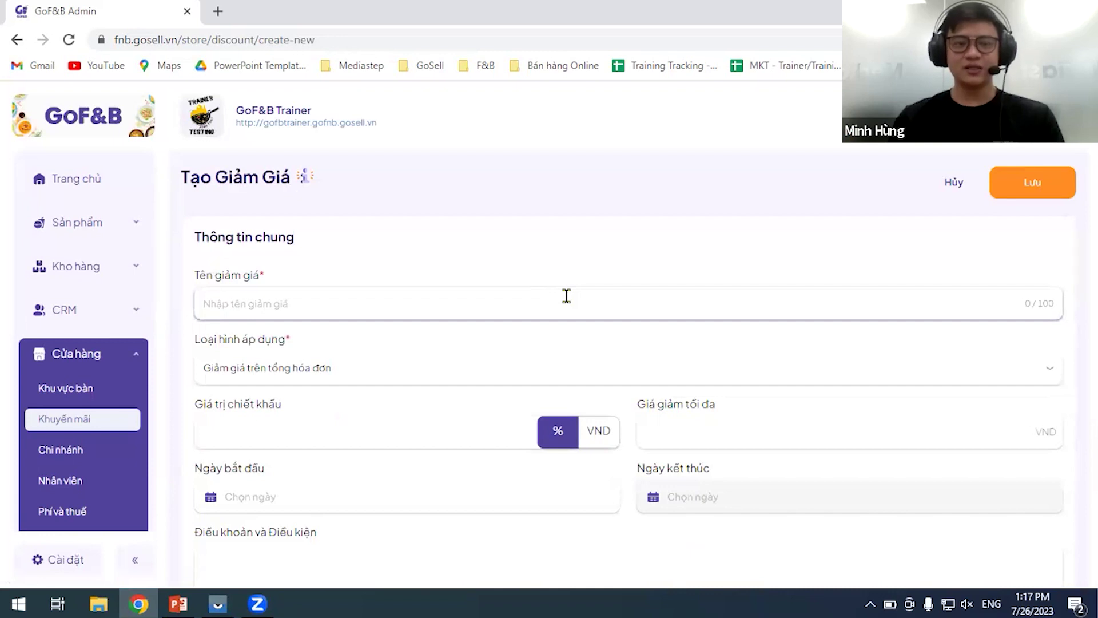
pyautogui.scroll(-1, 566, 296)
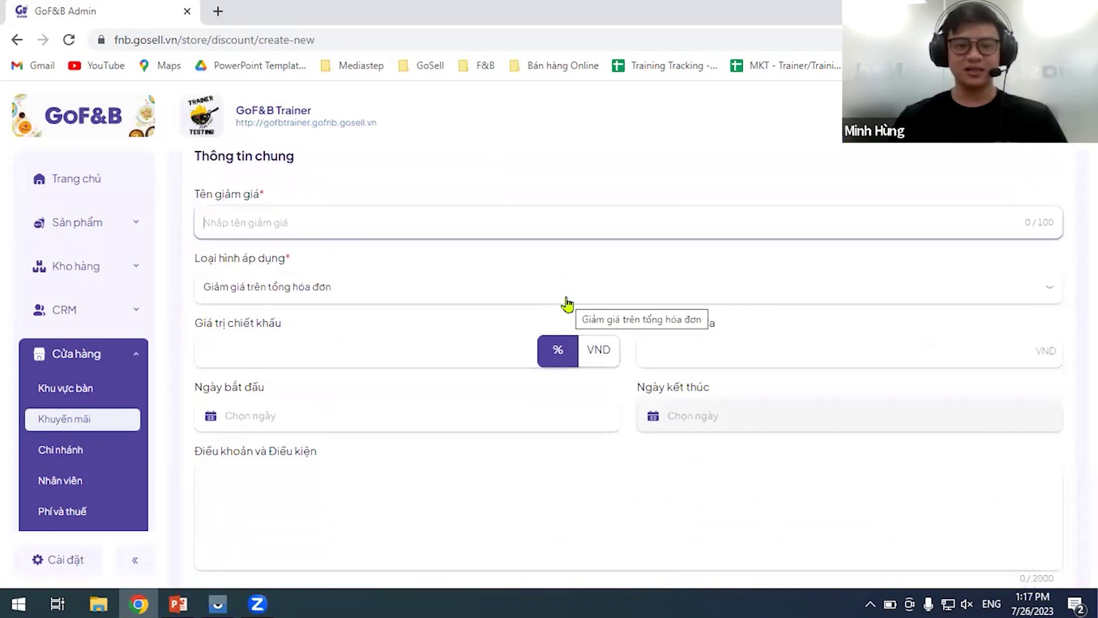
pyautogui.click(568, 303)
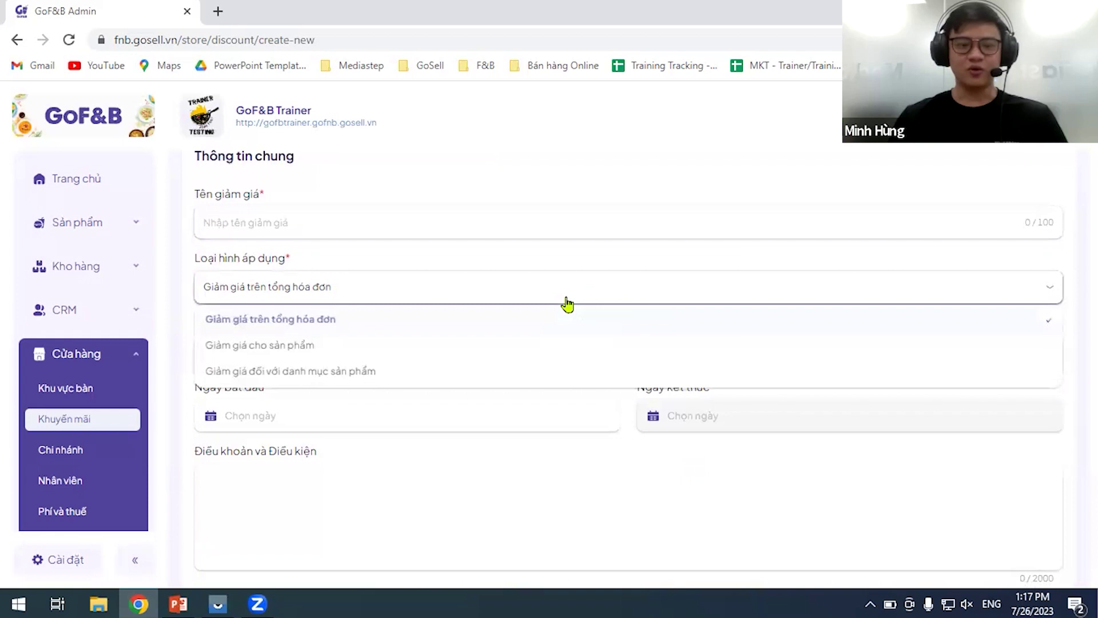
pyautogui.click(364, 340)
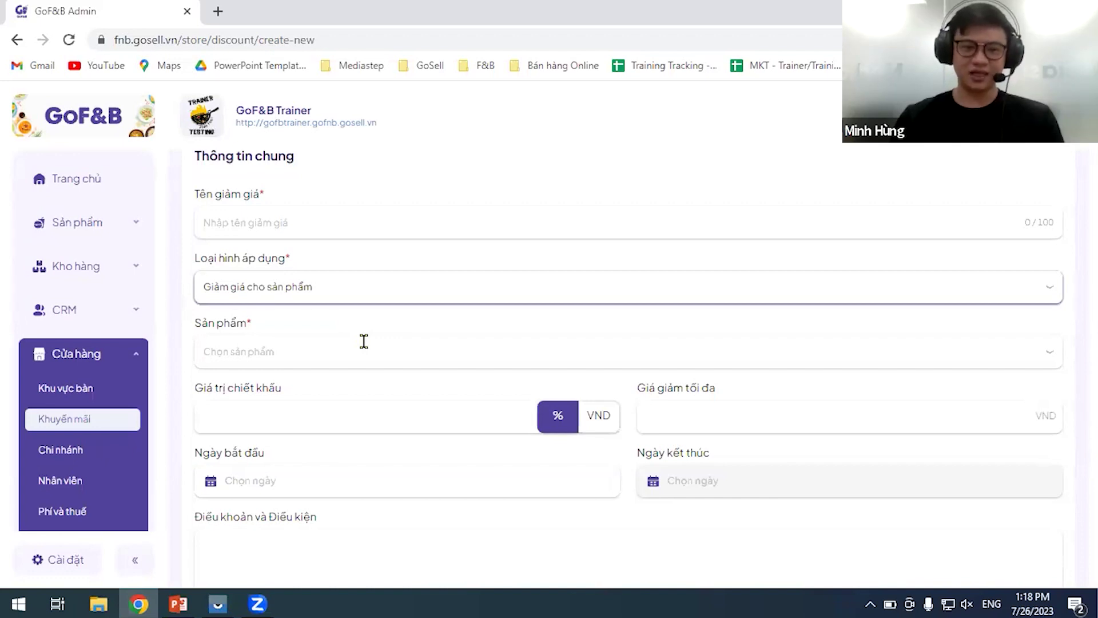
# Set the discount value to 30% and the maximum discount amount to 50,000 VND.
pyautogui.click(377, 417)
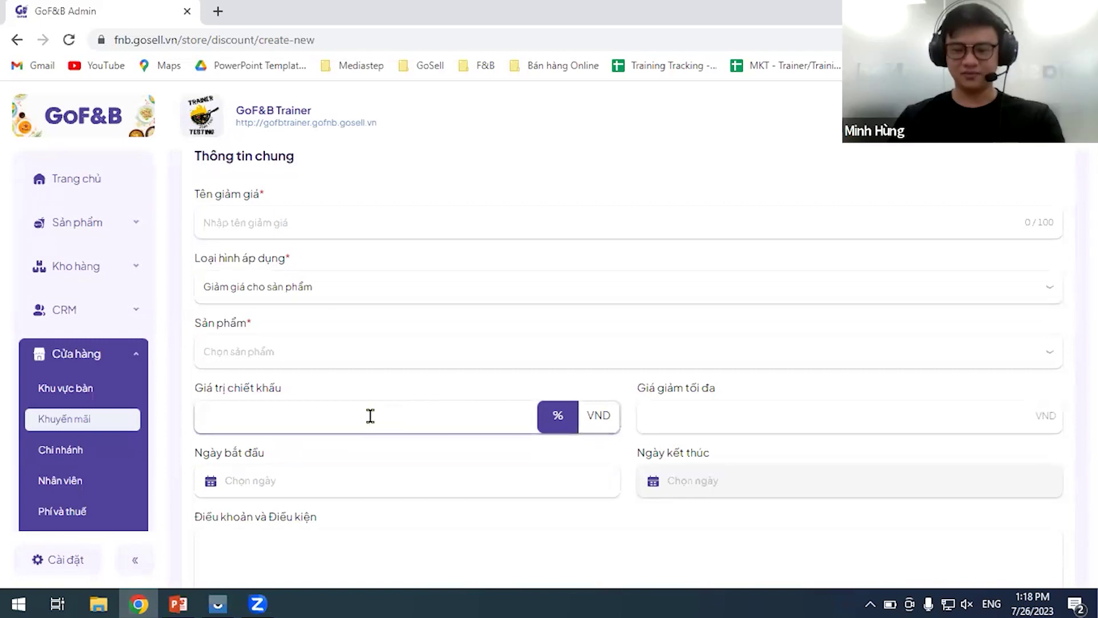
pyautogui.write('10')
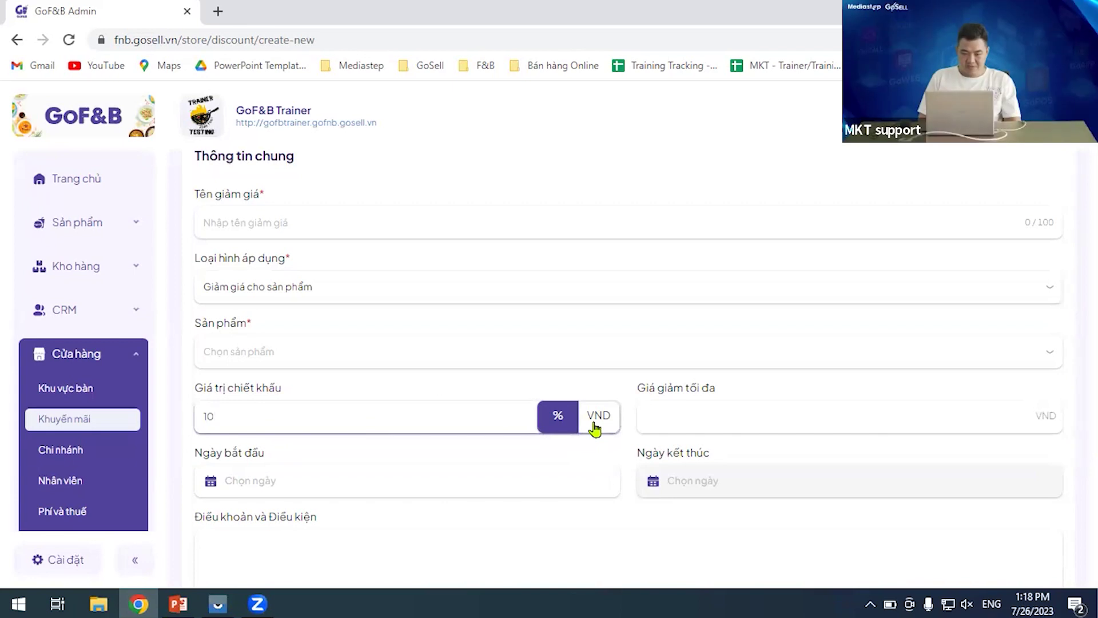
pyautogui.click(595, 429)
pyautogui.click(542, 423)
pyautogui.doubleClick(464, 407)
pyautogui.write('30')
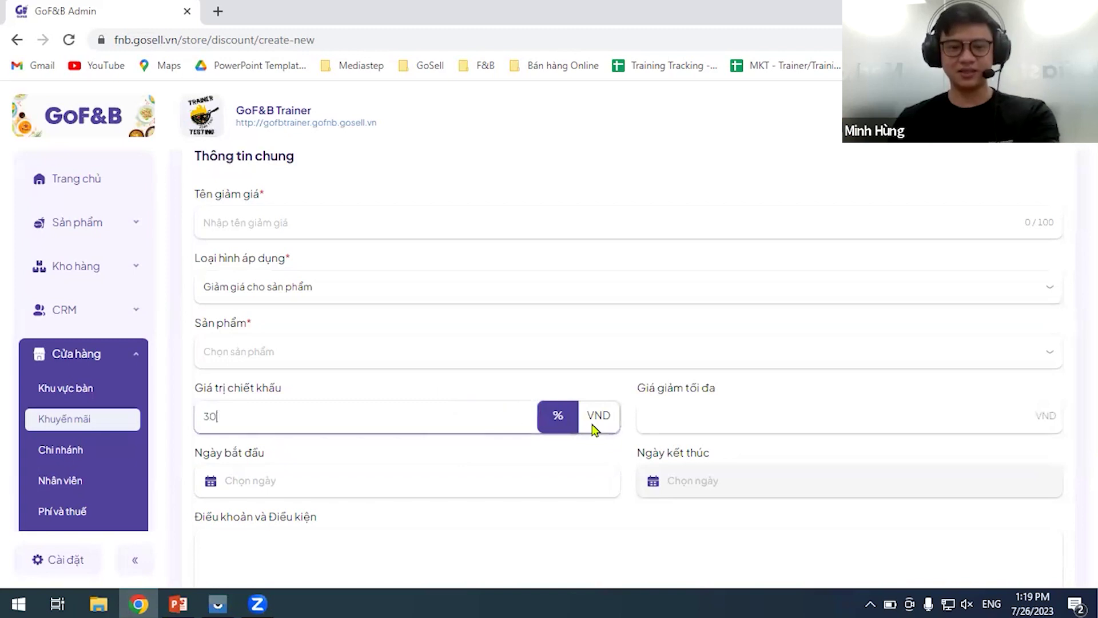
pyautogui.click(664, 415)
pyautogui.write('50,000')
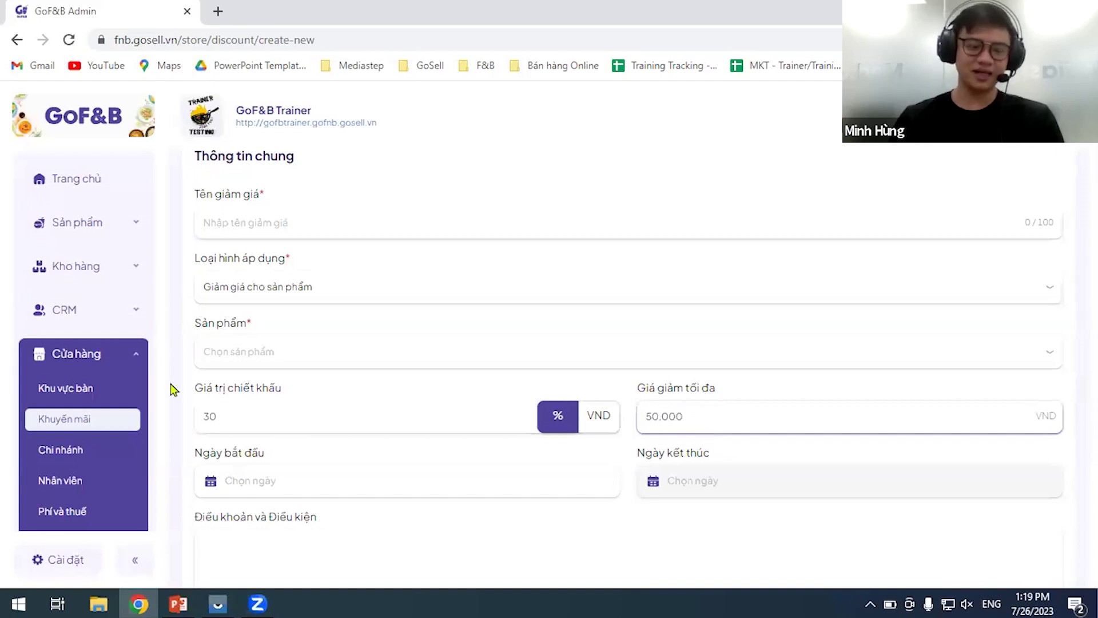
# Leave the new discount without saving and return to the discount list.
pyautogui.scroll(-1, 137, 391)
pyautogui.scroll(-2, 137, 390)
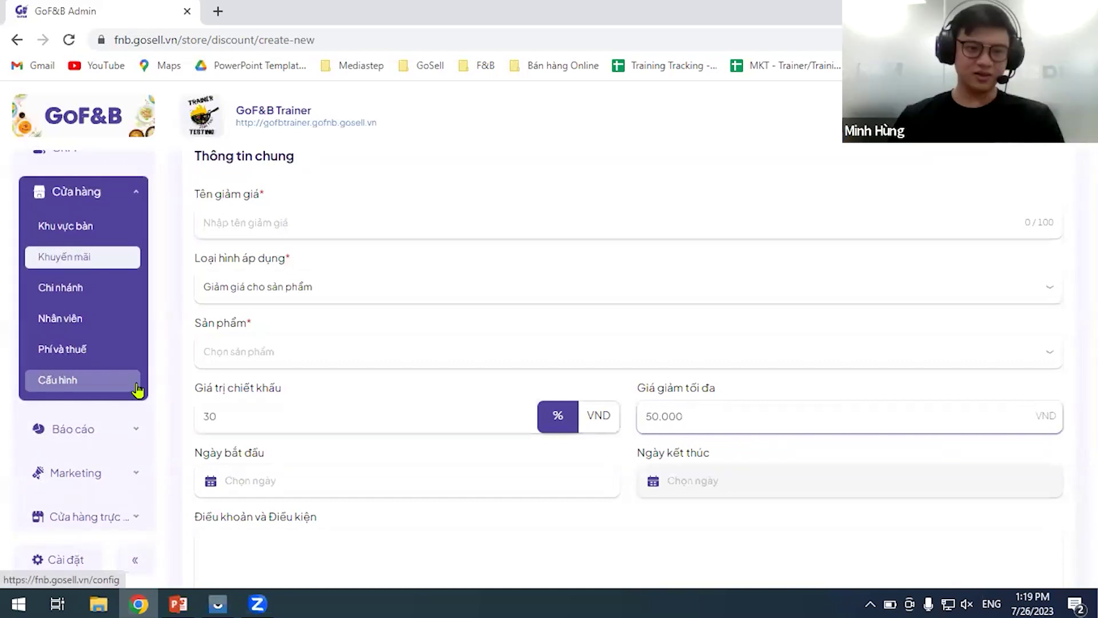
pyautogui.scroll(3, 137, 391)
pyautogui.click(90, 423)
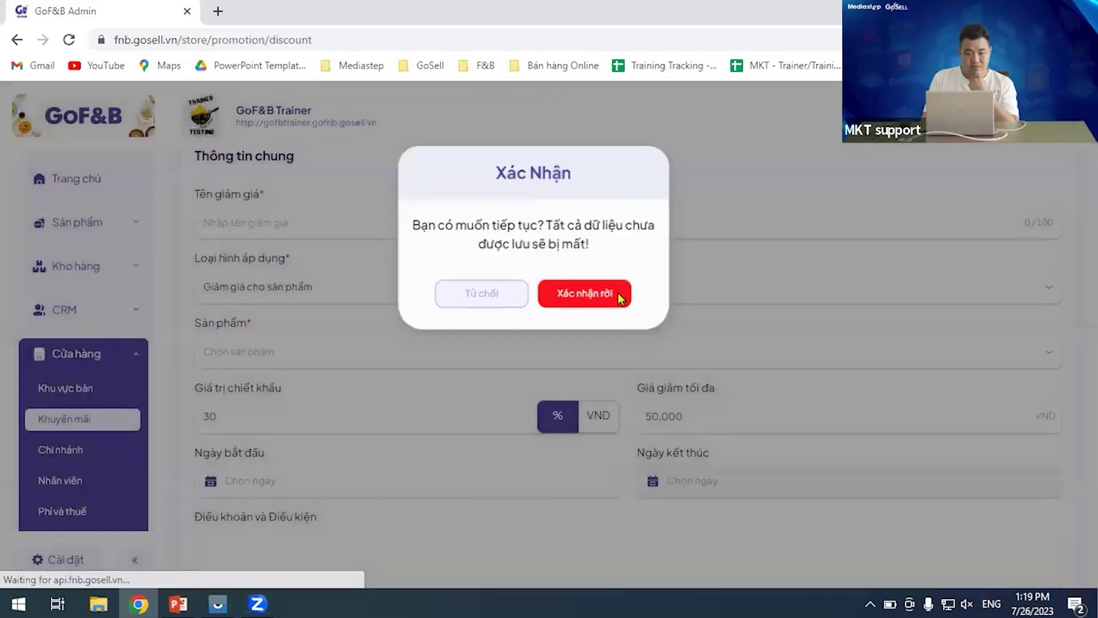
pyautogui.click(619, 292)
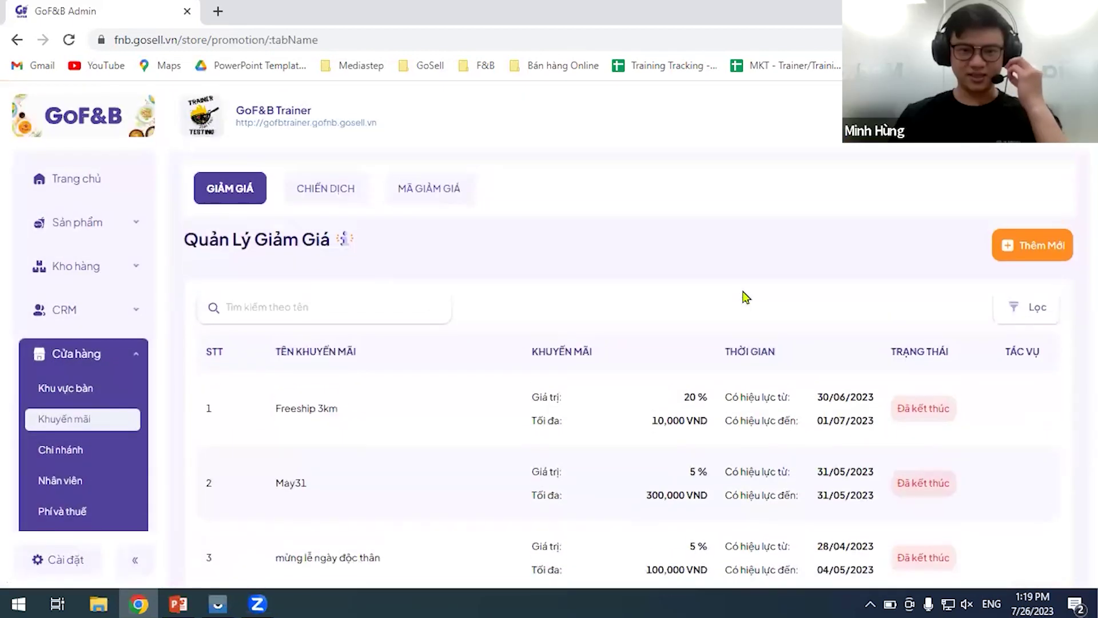
# Review the flash sale campaign list (Chiến dịch) in the promotions section.
pyautogui.click(340, 197)
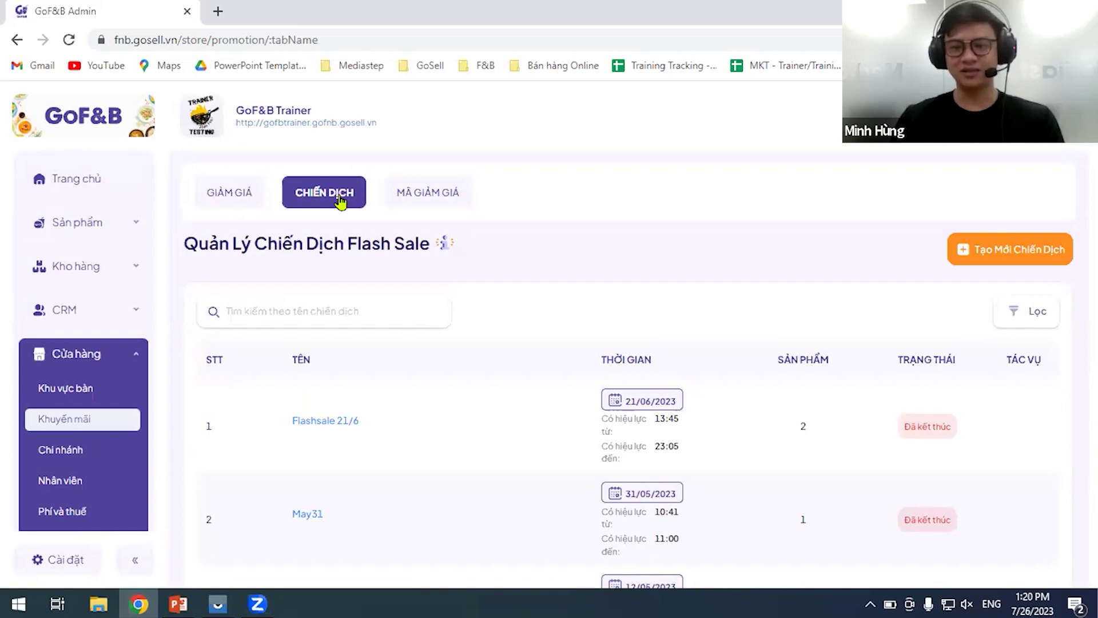
pyautogui.scroll(-2, 461, 255)
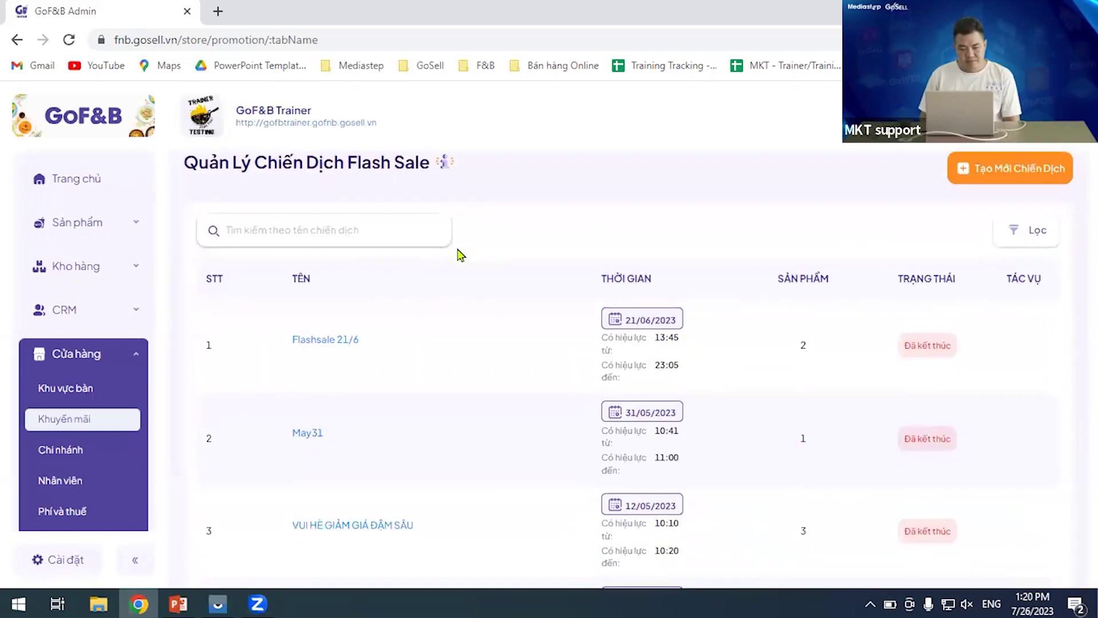
pyautogui.scroll(2, 458, 254)
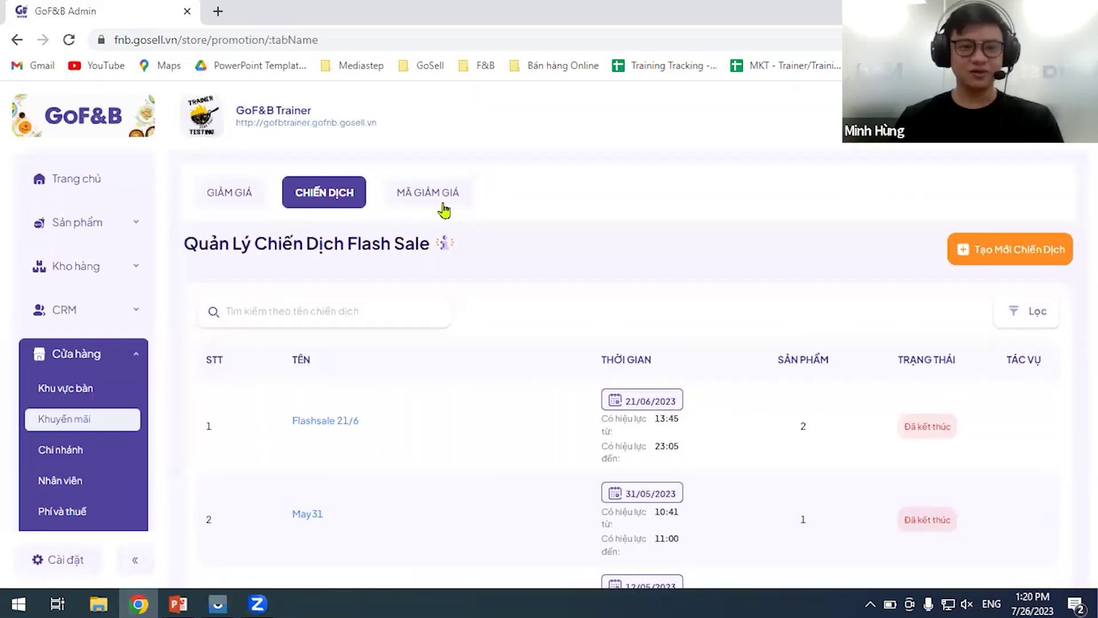
# Open the discount code list (Mã giảm giá) and review the creation form for a new discount code.
pyautogui.click(439, 201)
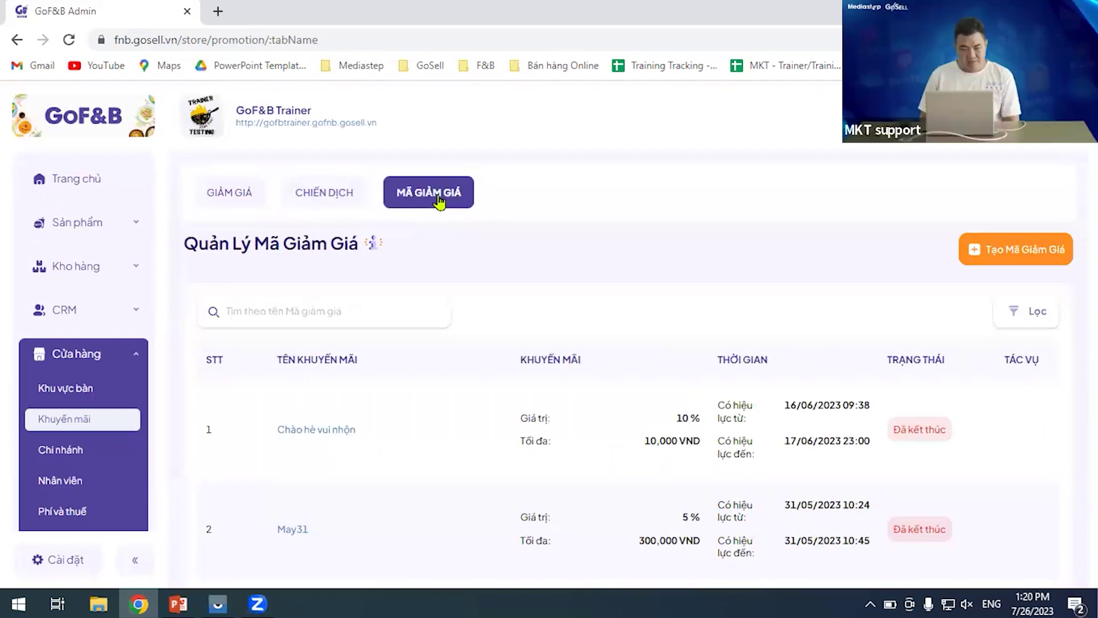
pyautogui.click(1005, 249)
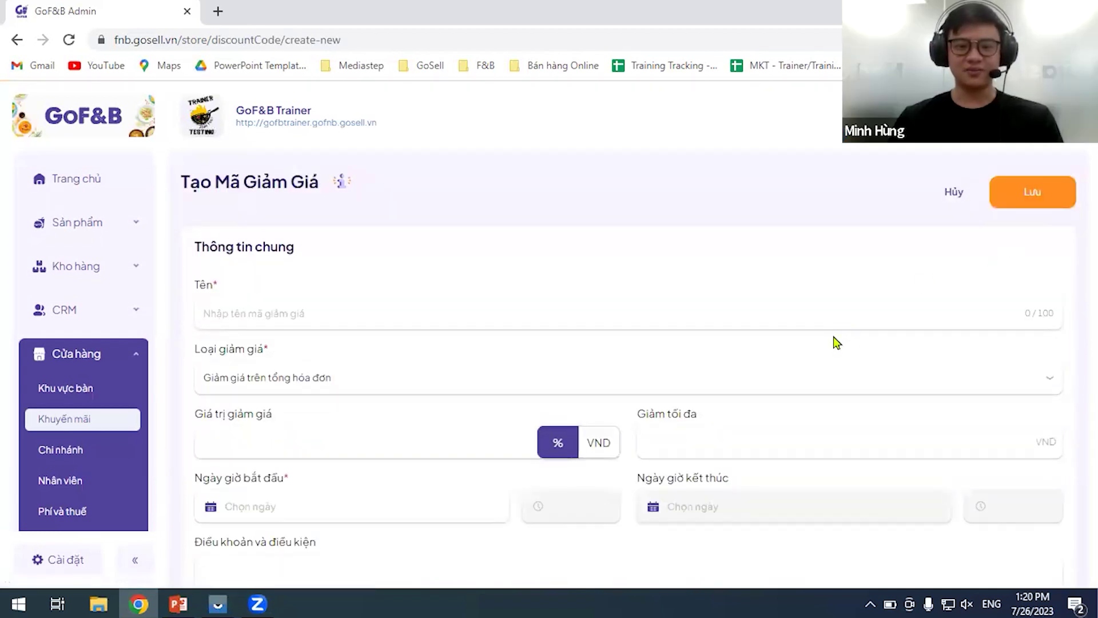
pyautogui.scroll(-1, 819, 344)
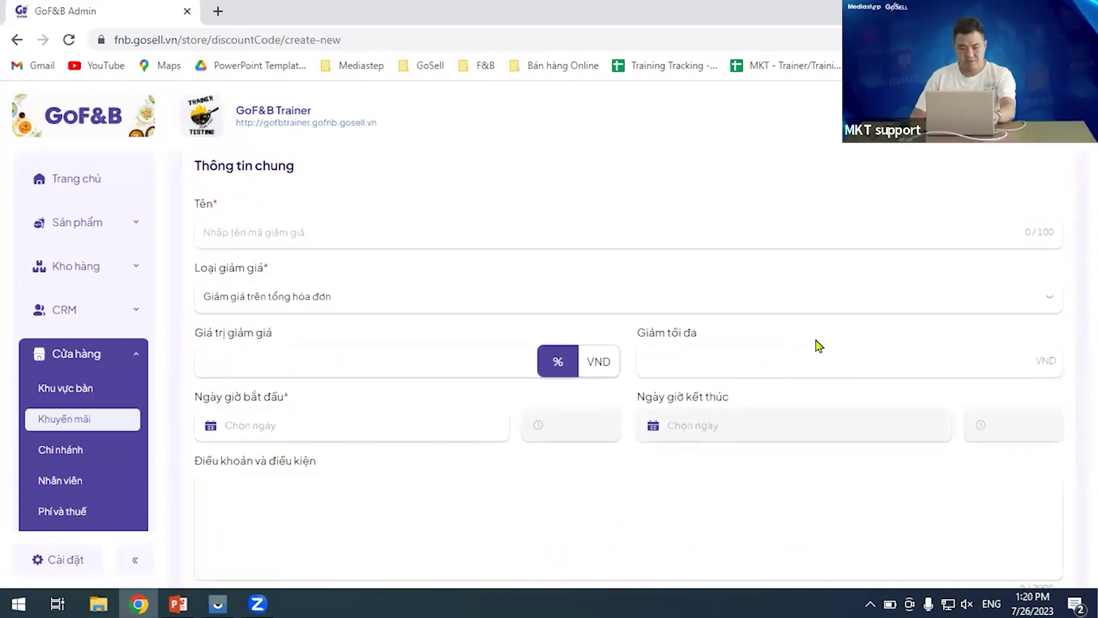
pyautogui.scroll(1, 818, 345)
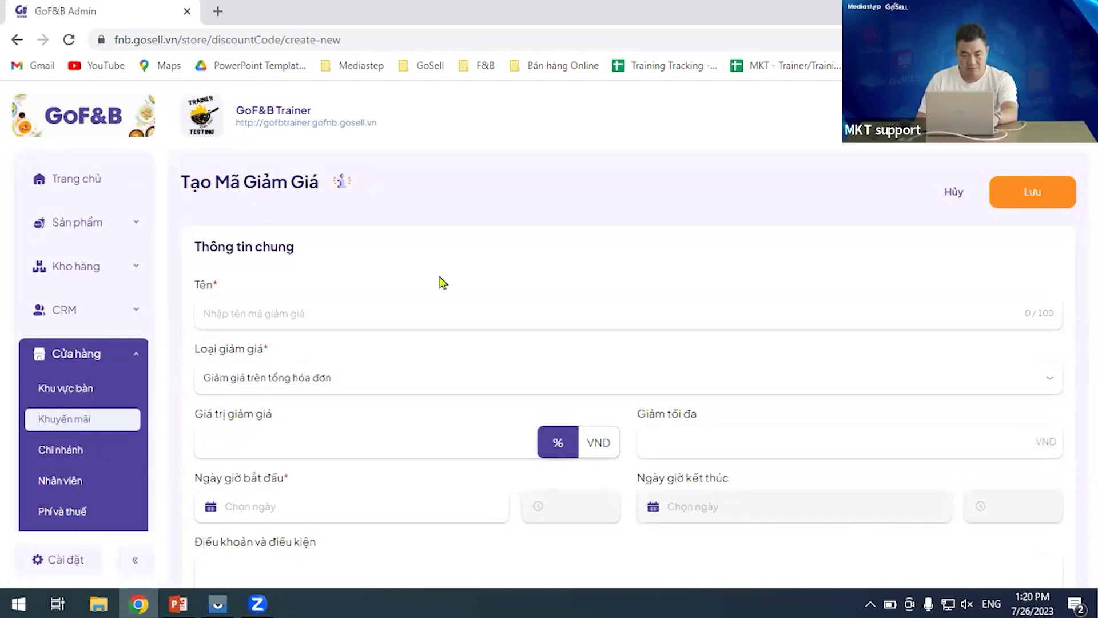
# Leave the discount code form, open the marketing QR code list and start creating a new QR code.
pyautogui.scroll(-1, 118, 336)
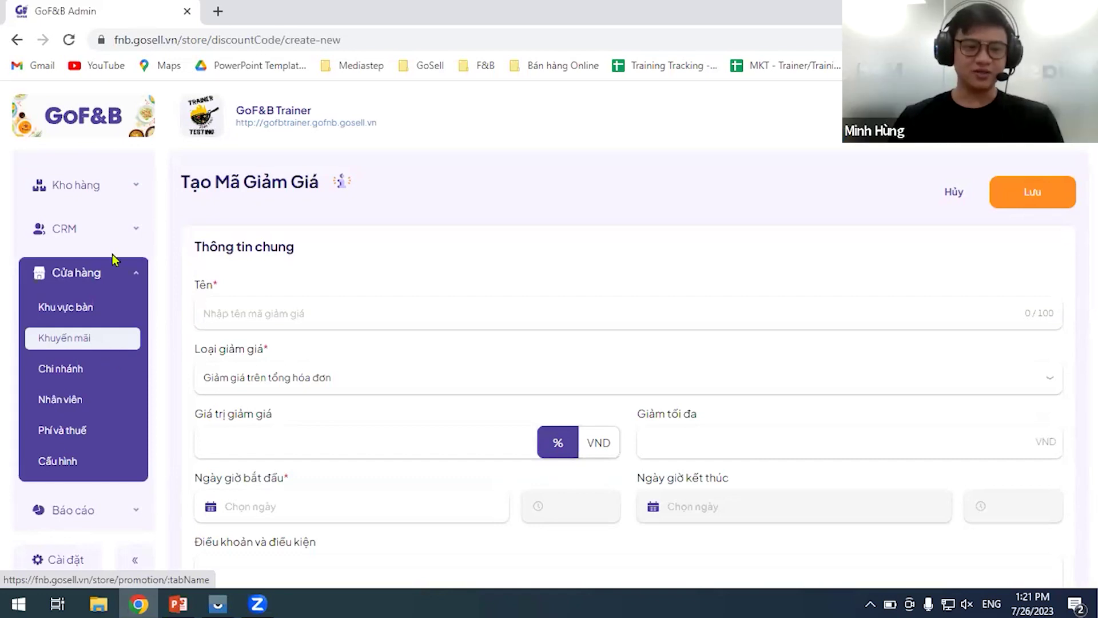
pyautogui.scroll(-2, 117, 269)
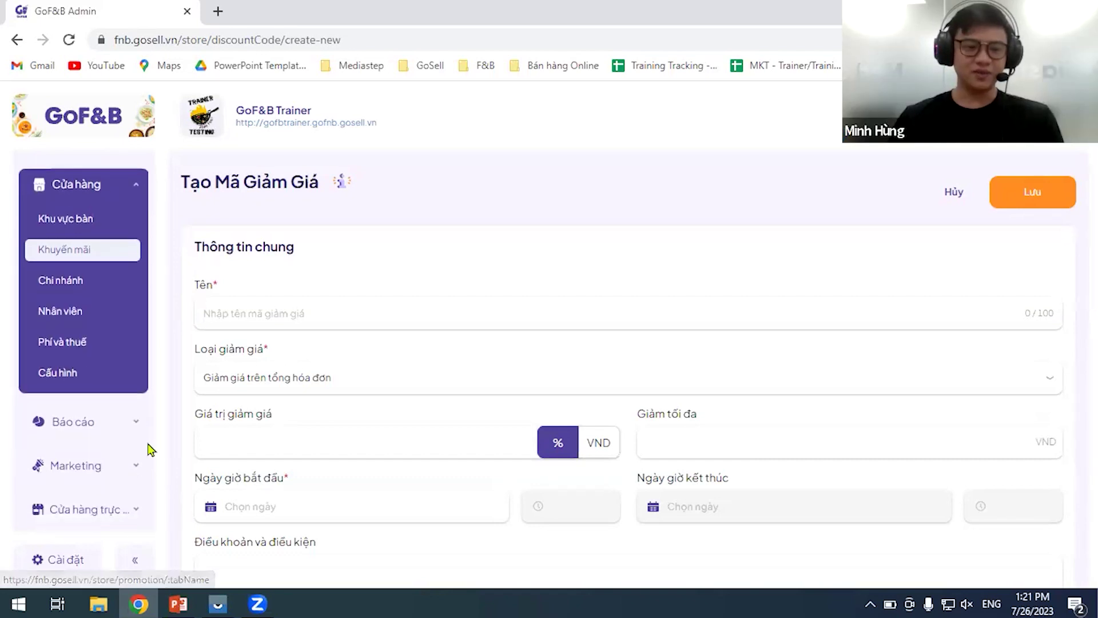
pyautogui.click(115, 476)
pyautogui.scroll(-2, 120, 446)
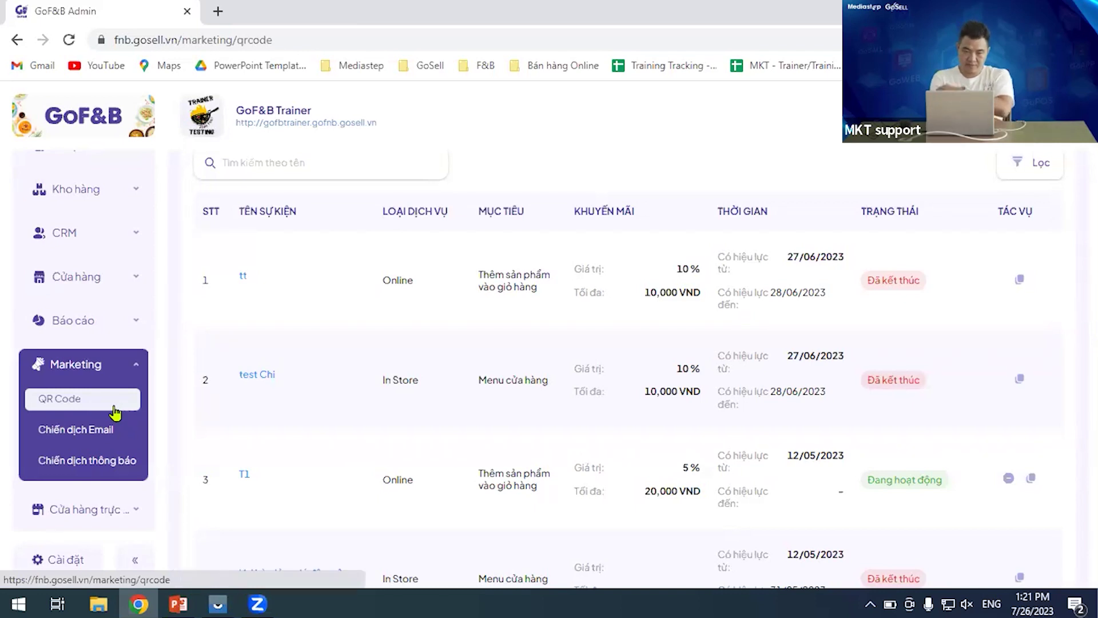
pyautogui.scroll(2, 343, 409)
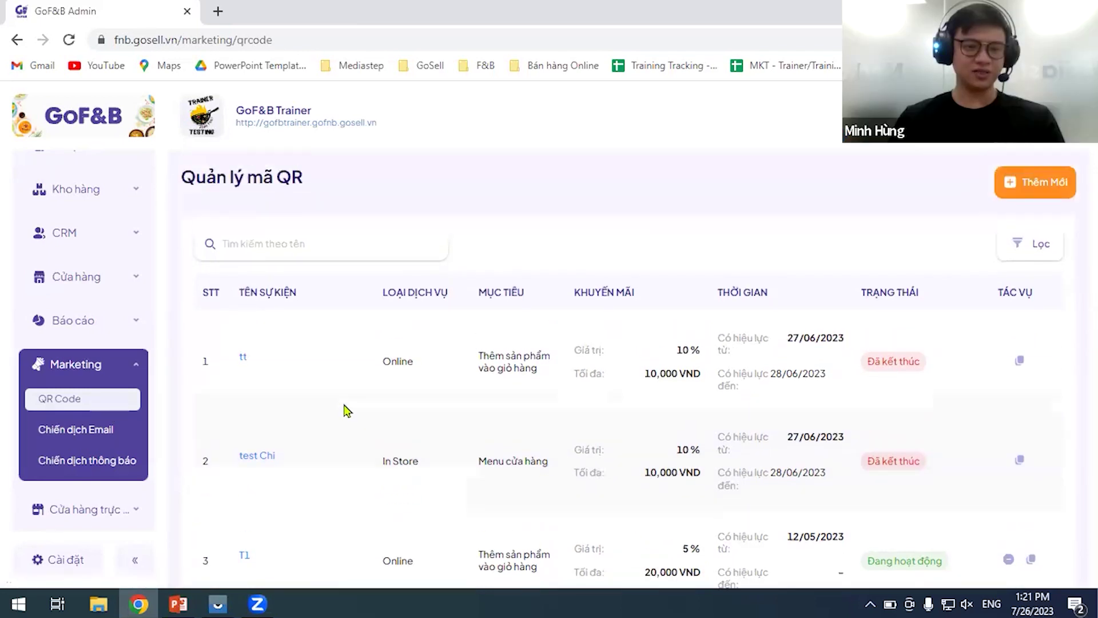
pyautogui.click(1040, 188)
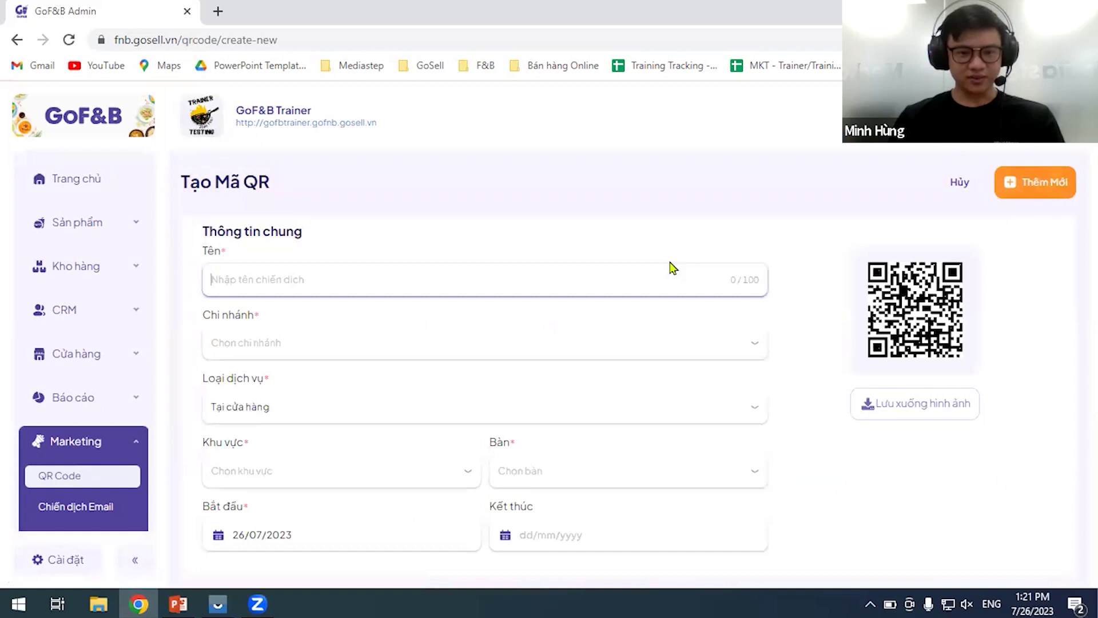
# Check the campaign name field and the available area options (Khu vực) in the new QR code form.
pyautogui.click(653, 286)
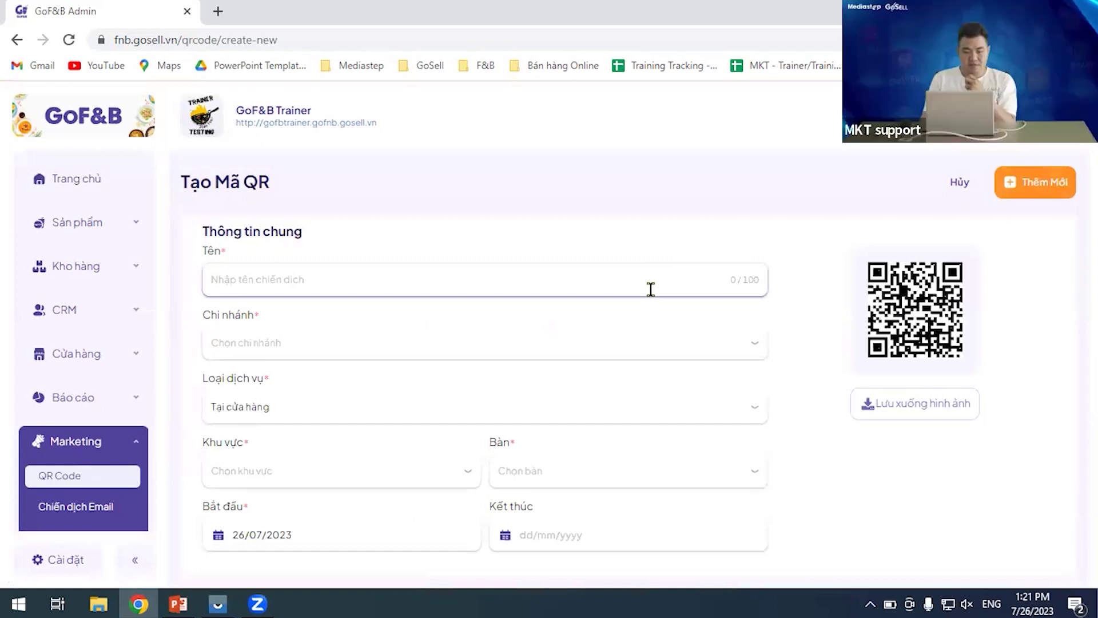
pyautogui.click(453, 473)
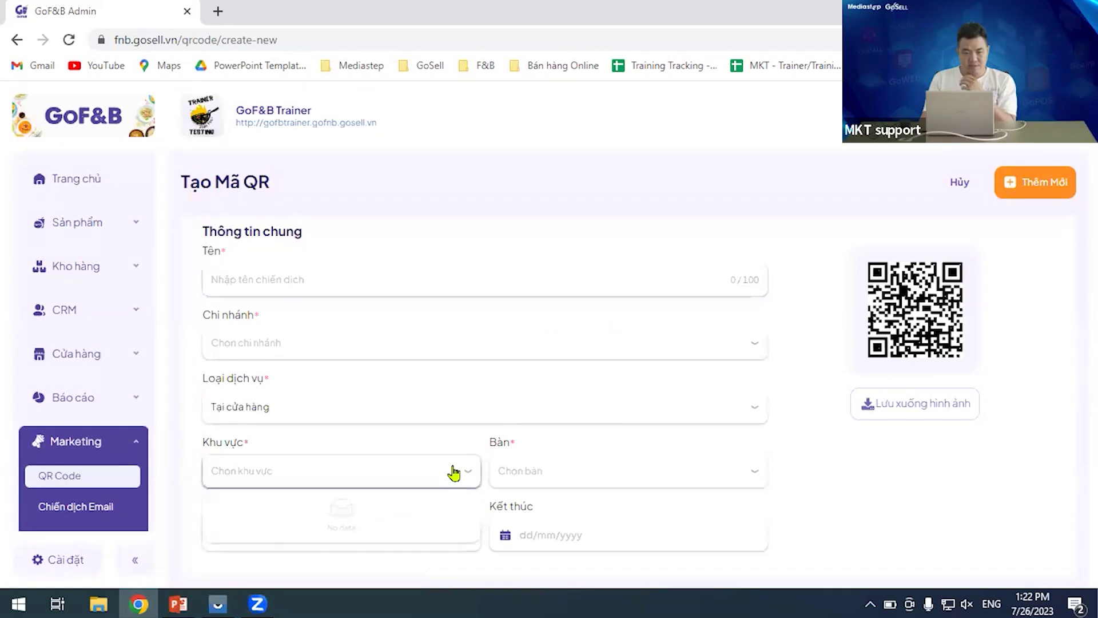
pyautogui.scroll(-3, 441, 473)
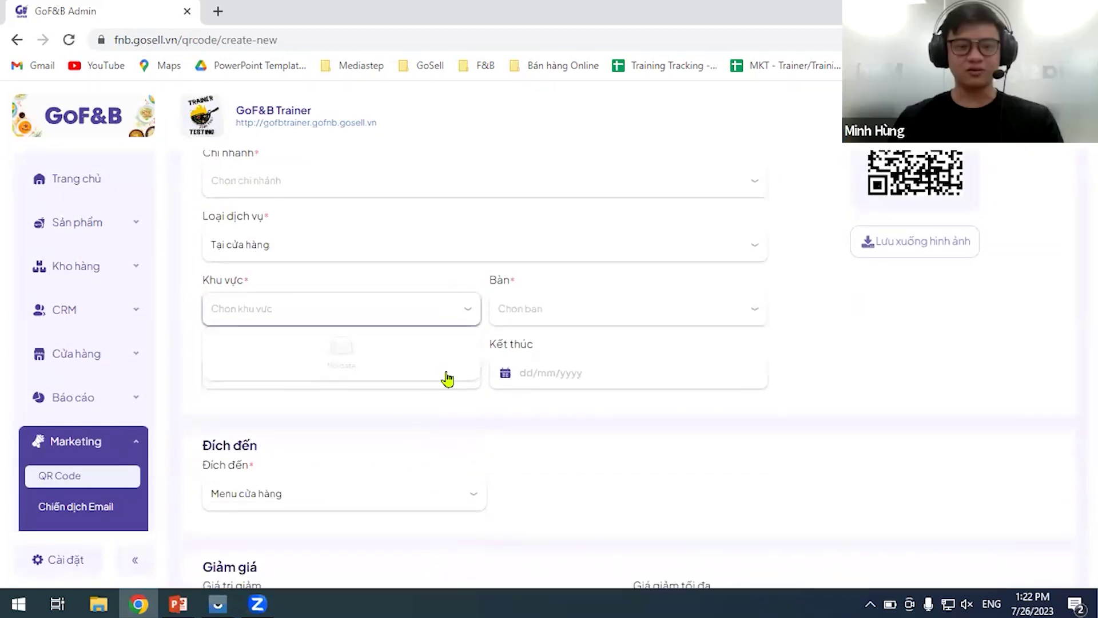
pyautogui.click(536, 317)
pyautogui.click(439, 316)
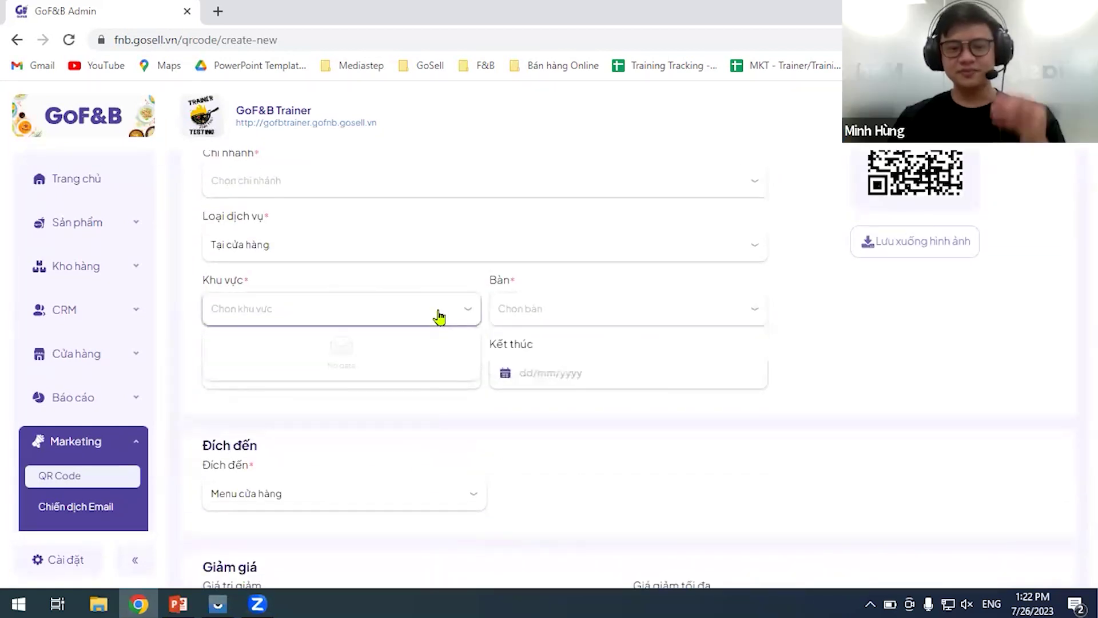
# Check the destination options (Đích đến) for the new QR code and keep Menu cửa hàng.
pyautogui.scroll(-2, 777, 325)
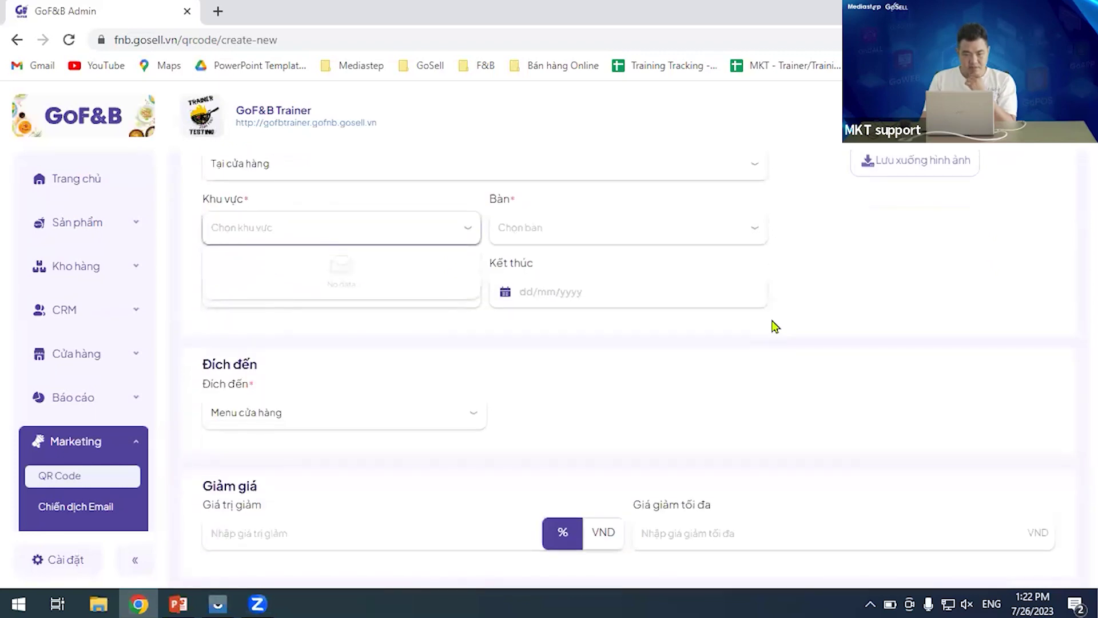
pyautogui.click(450, 410)
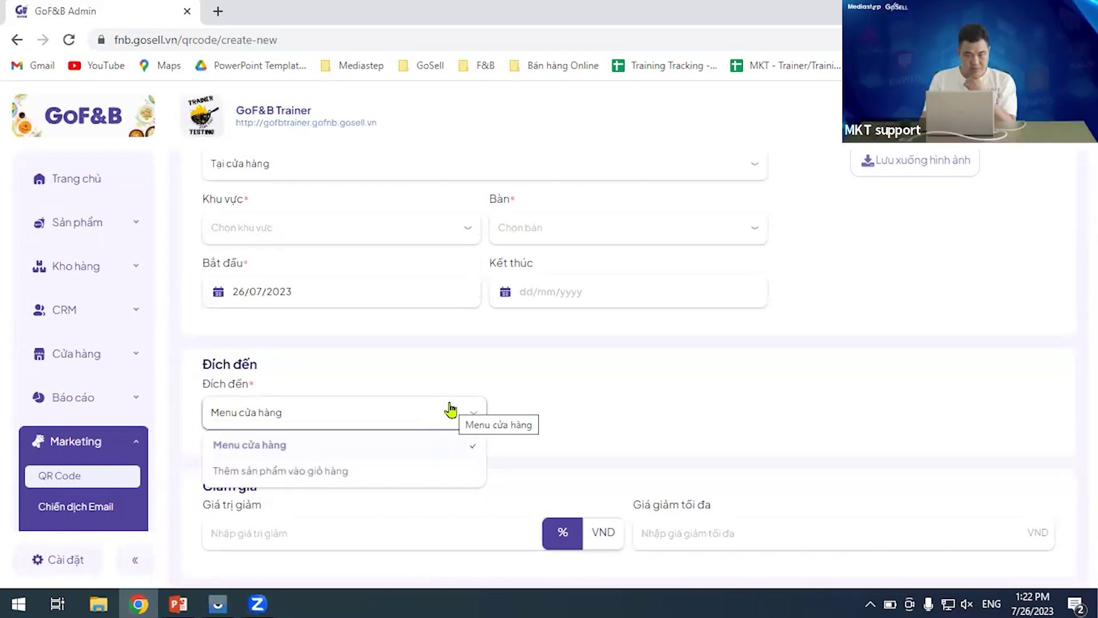
pyautogui.click(624, 425)
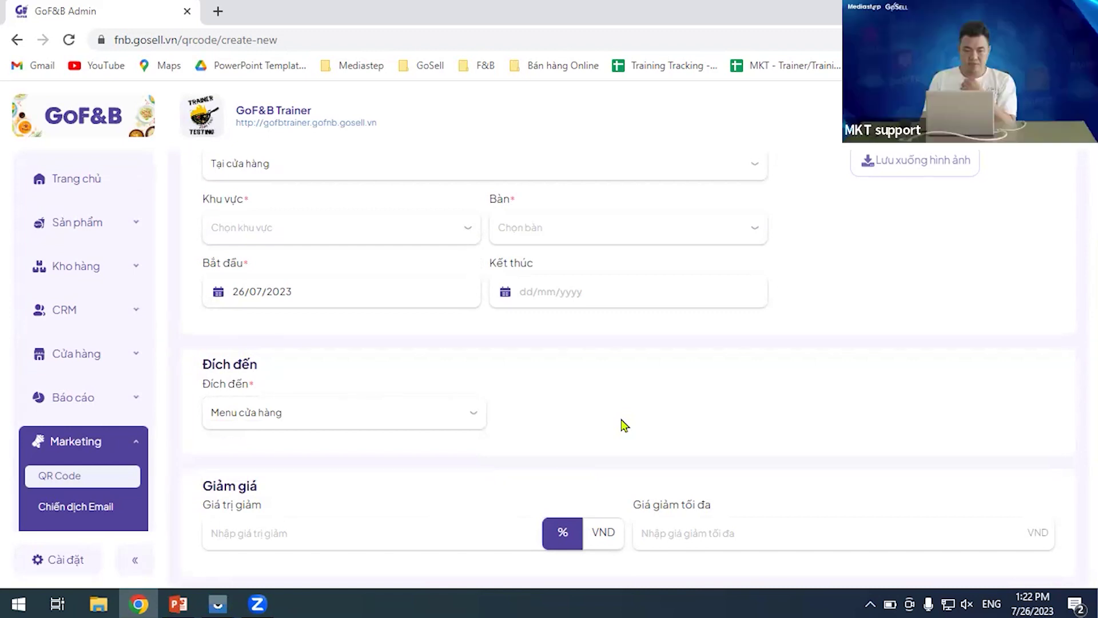
# Switch the QR code destination to Thêm sản phẩm vào giỏ hàng and check its product search field.
pyautogui.click(450, 417)
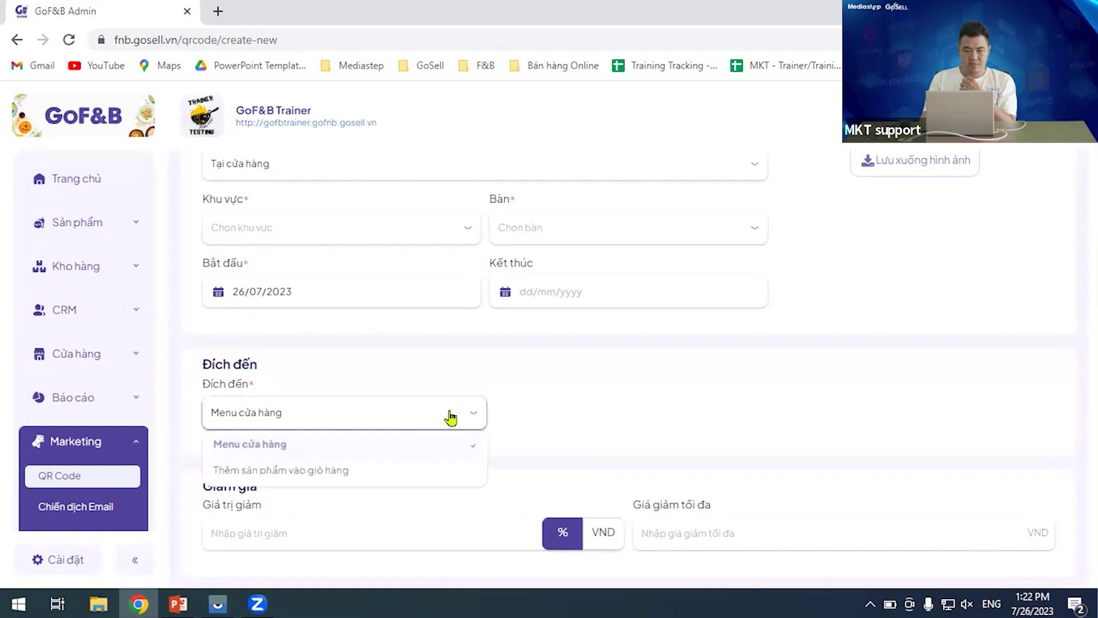
pyautogui.click(378, 473)
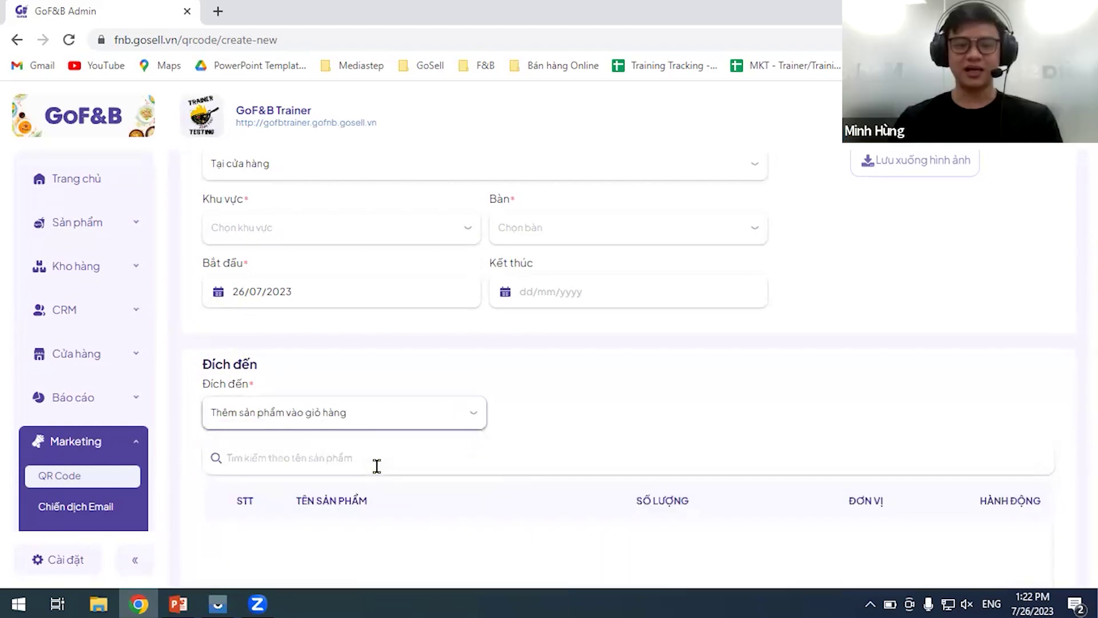
pyautogui.click(376, 465)
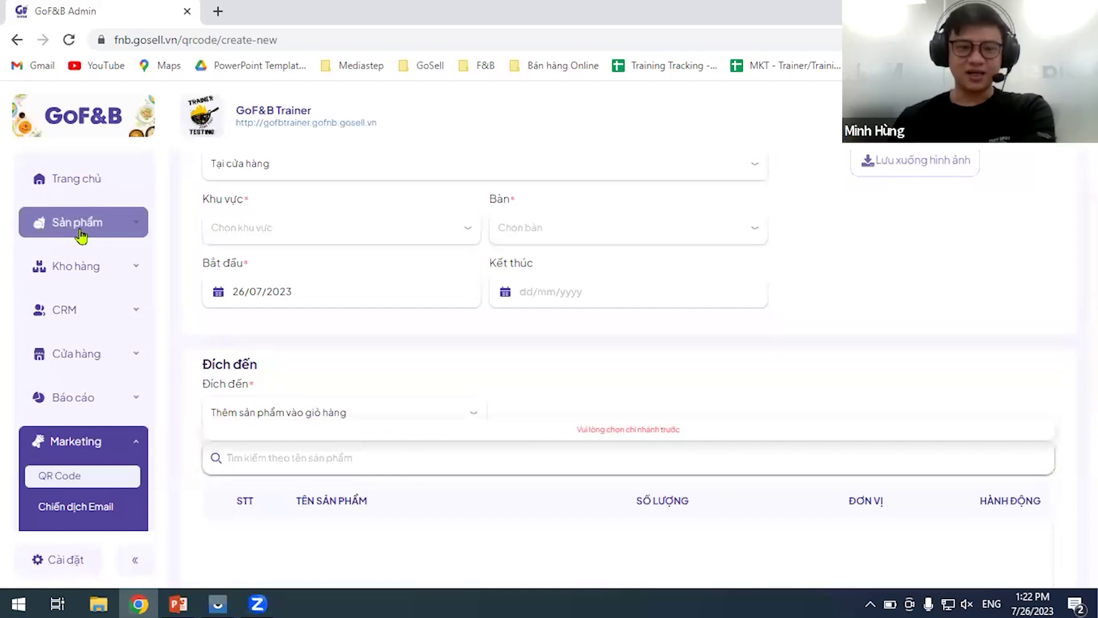
# Leave the new QR code form without saving and look over the existing QR codes in Quản lý mã QR.
pyautogui.scroll(-2, 103, 217)
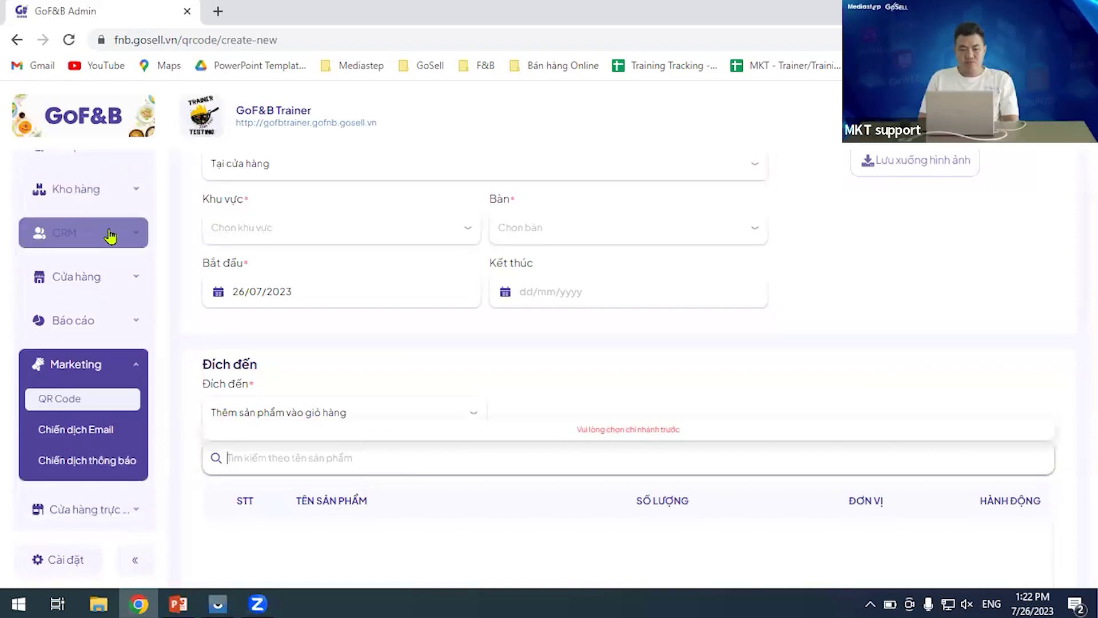
pyautogui.click(98, 432)
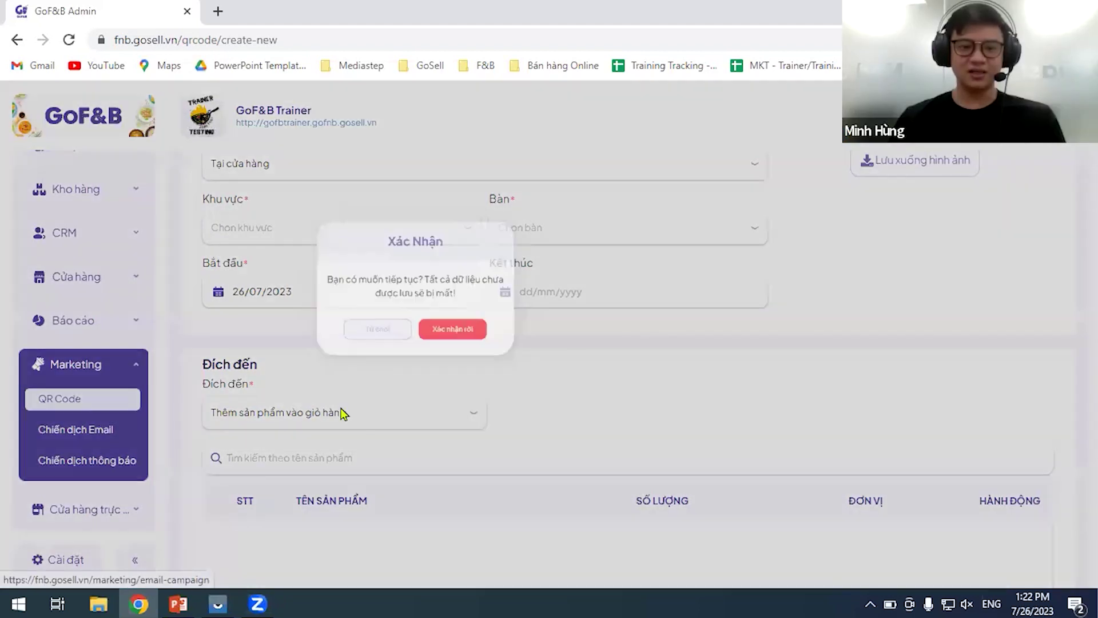
pyautogui.click(605, 294)
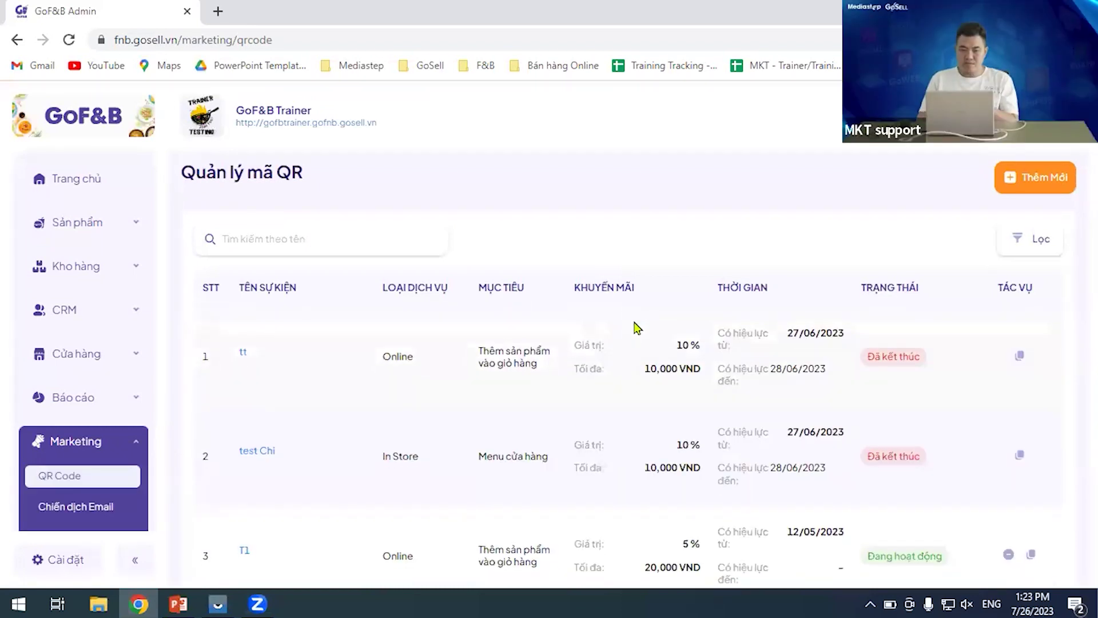
pyautogui.scroll(-1, 635, 323)
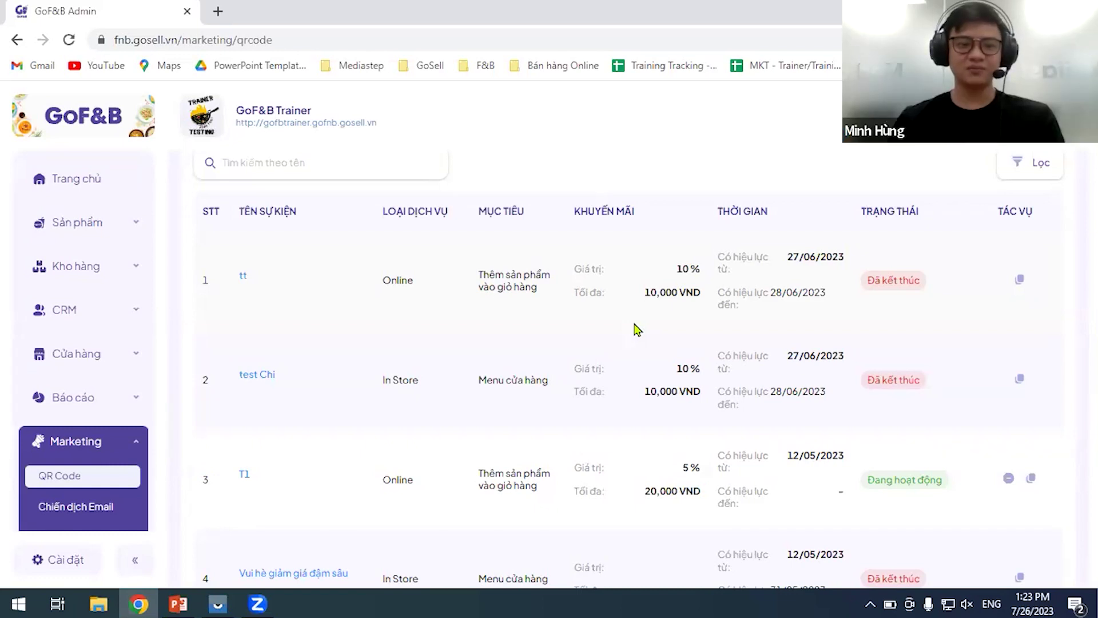
# Start a new email campaign, review its form and switch the recipients (Gửi đến) to Gửi đến nhóm khách hàng.
pyautogui.click(94, 507)
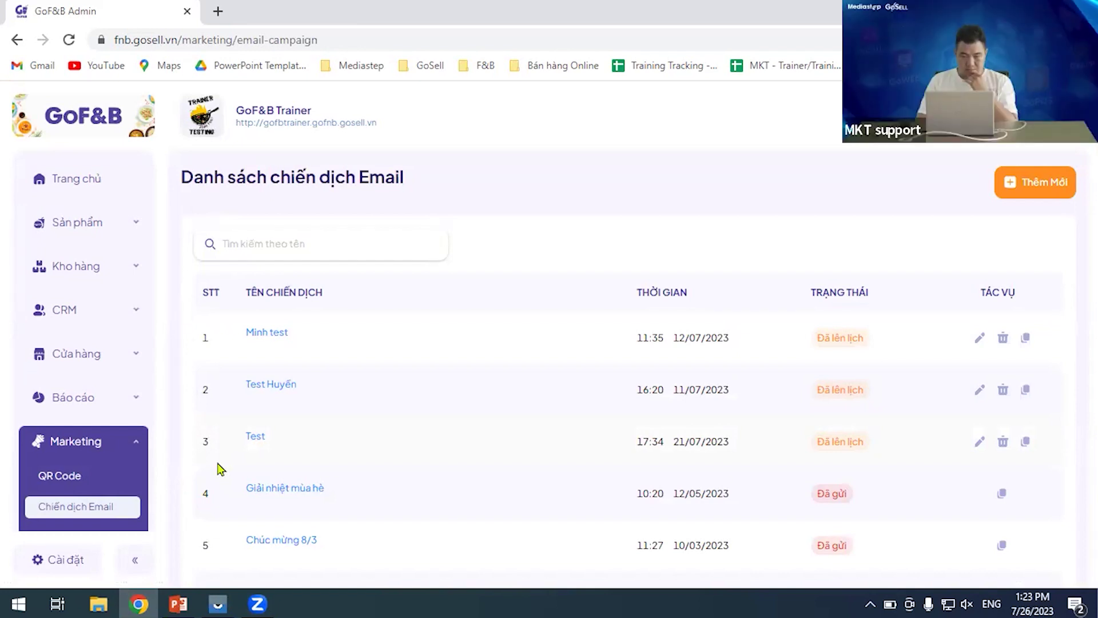
pyautogui.click(1027, 195)
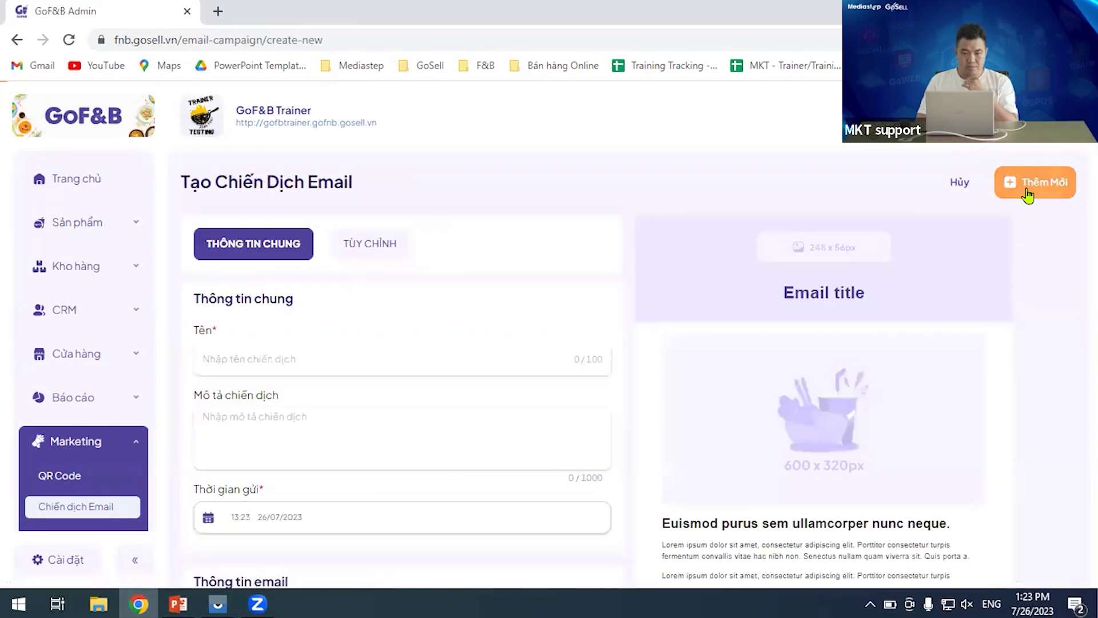
pyautogui.scroll(-2, 658, 254)
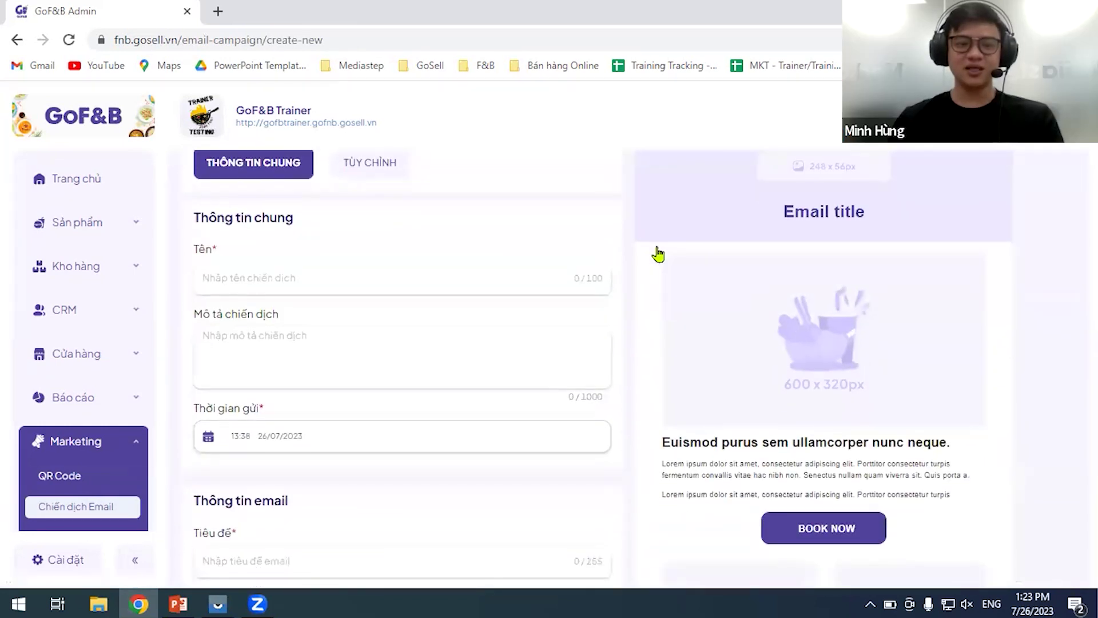
pyautogui.scroll(-3, 650, 255)
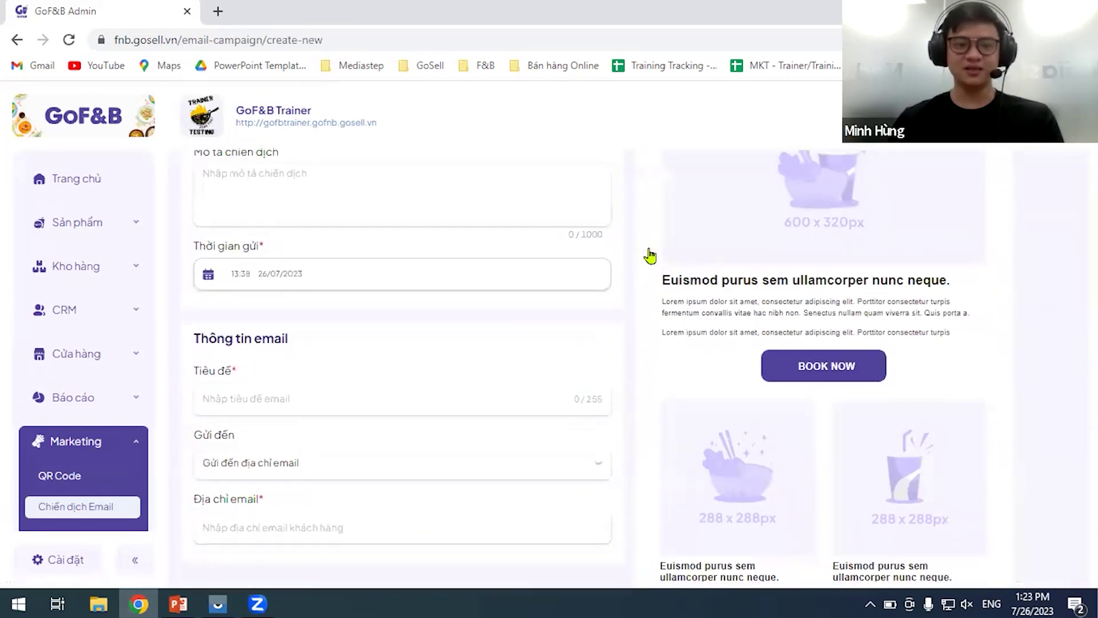
pyautogui.click(575, 458)
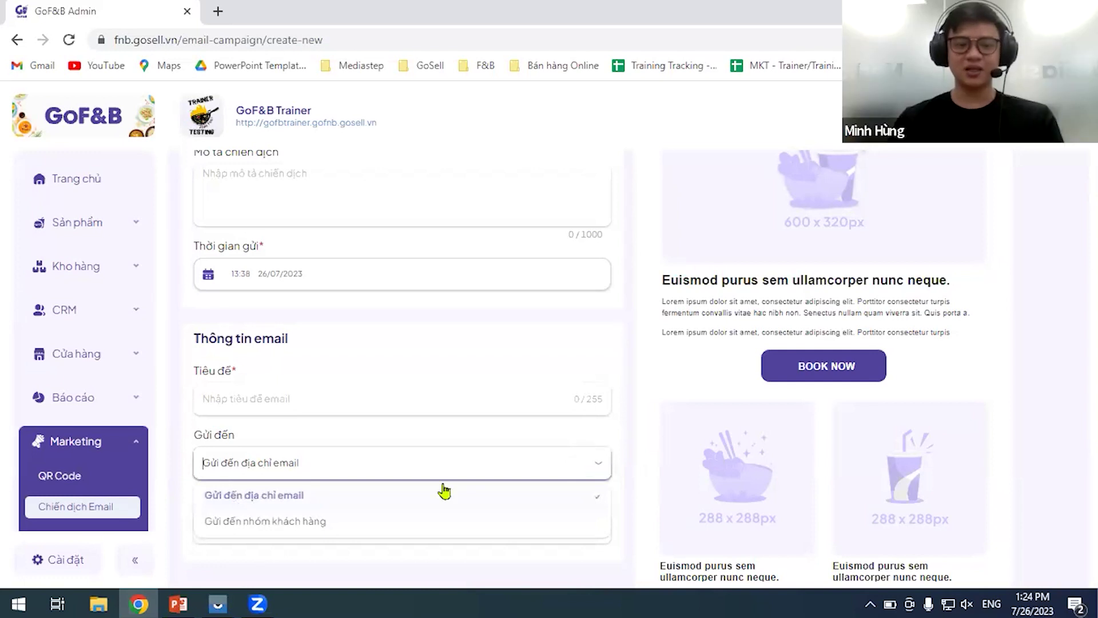
pyautogui.click(291, 521)
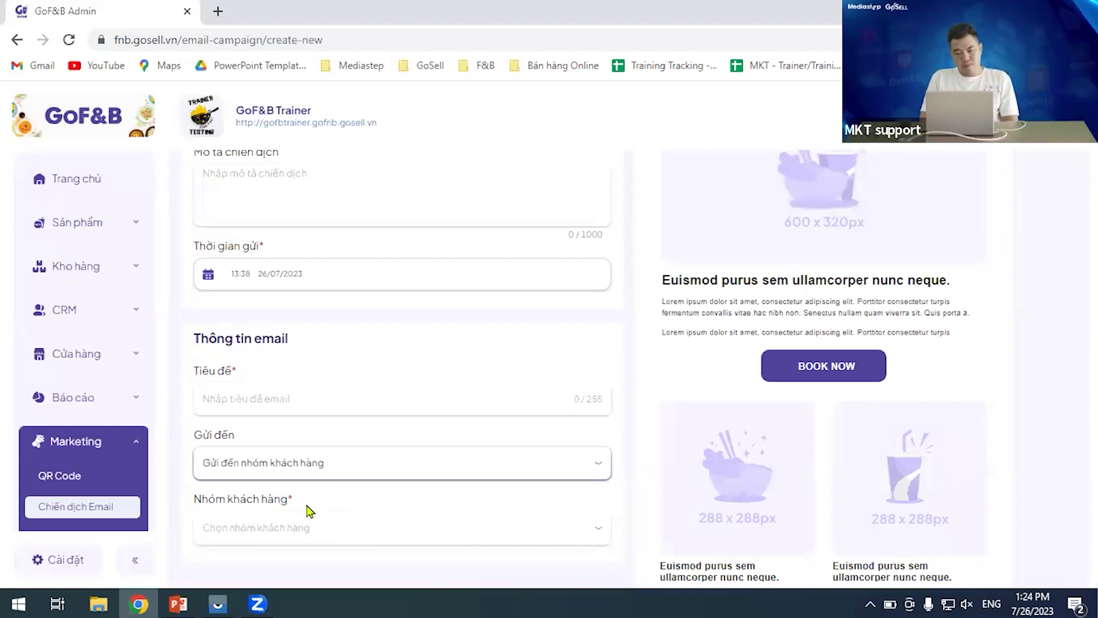
# Discard the unsaved email campaign, open Chiến dịch thông báo and start creating a new notification campaign.
pyautogui.scroll(-2, 86, 417)
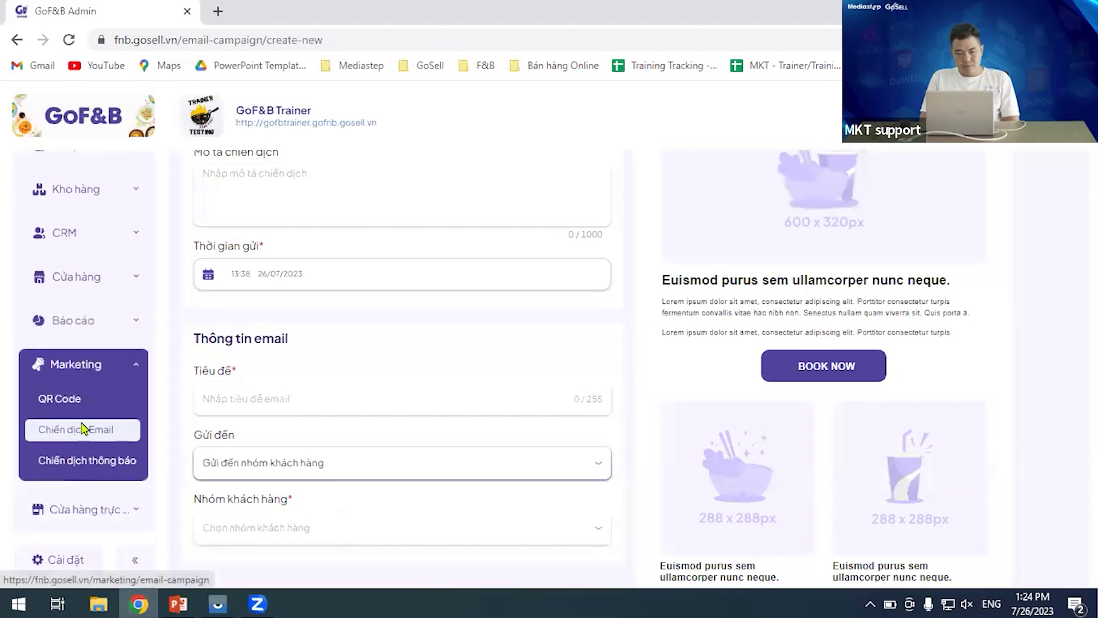
pyautogui.click(98, 468)
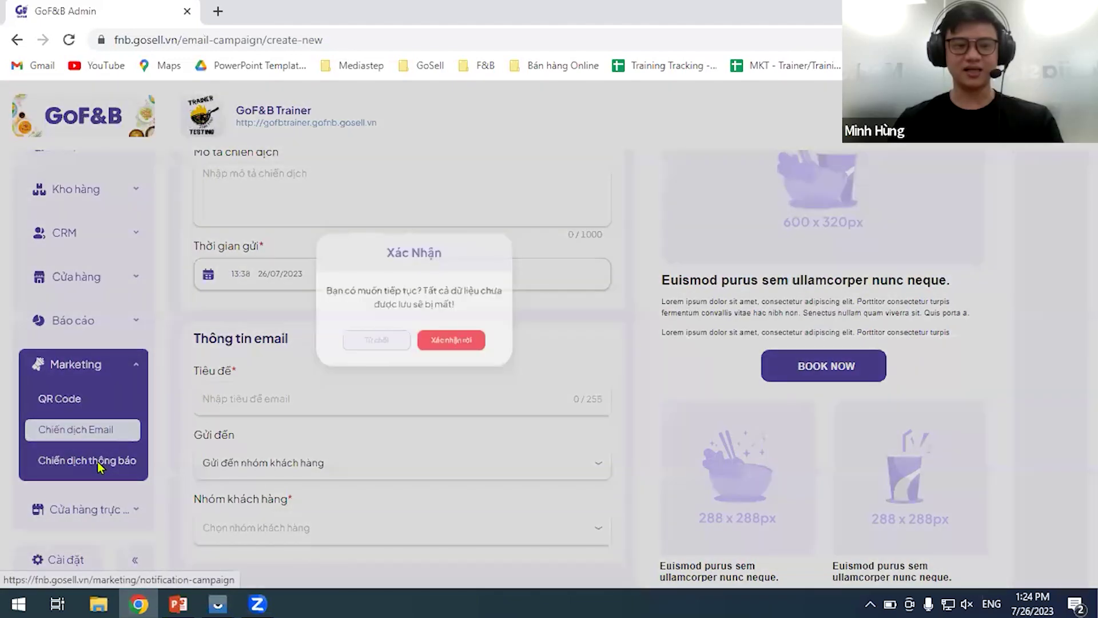
pyautogui.click(607, 298)
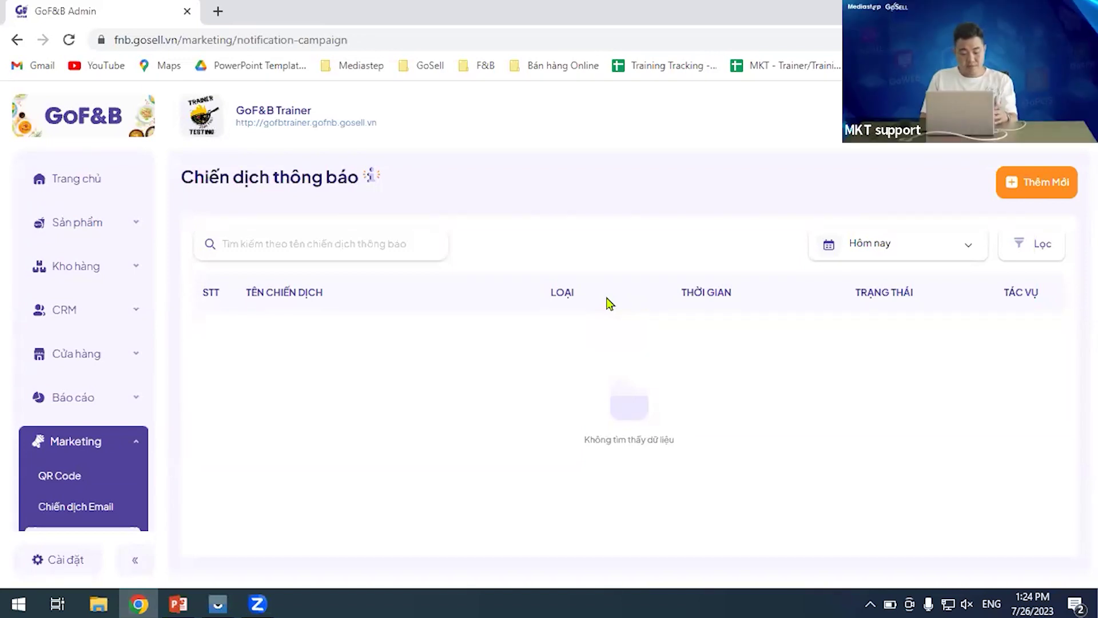
pyautogui.click(1044, 192)
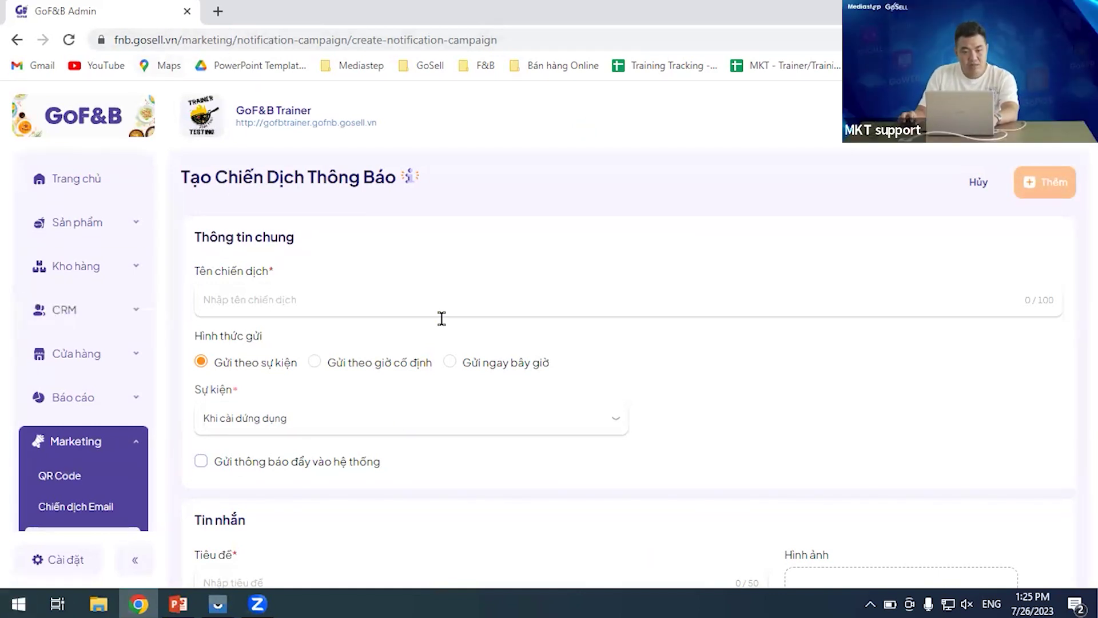
pyautogui.click(565, 577)
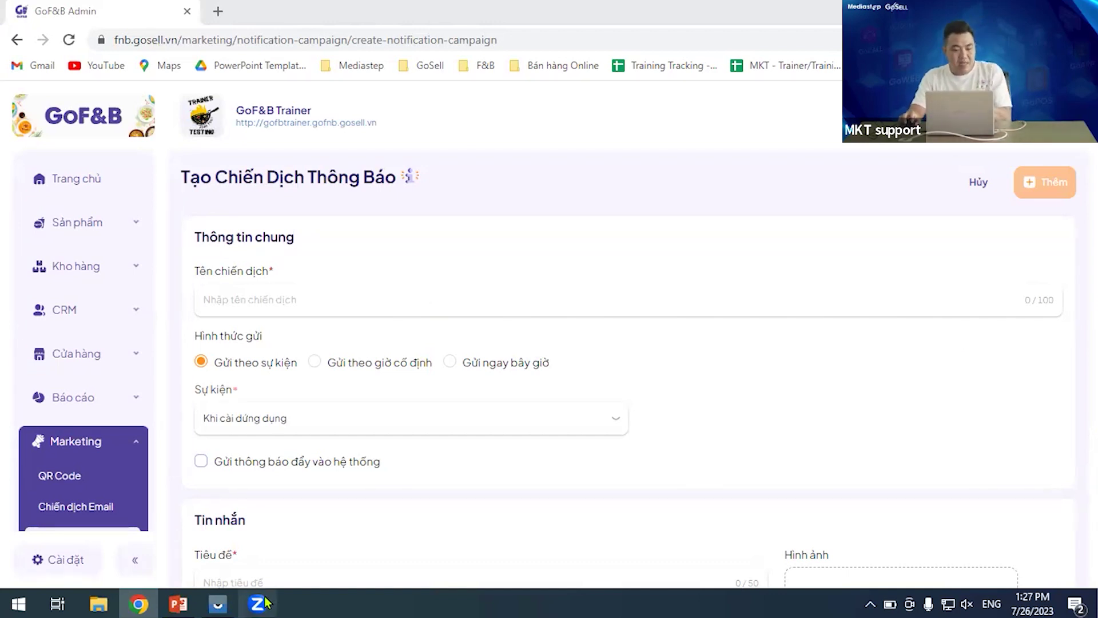
# Switch to Vysor, mirror the connected iOS device with a retried connection, and minimize the Vysor main window.
pyautogui.moveTo(266, 599)
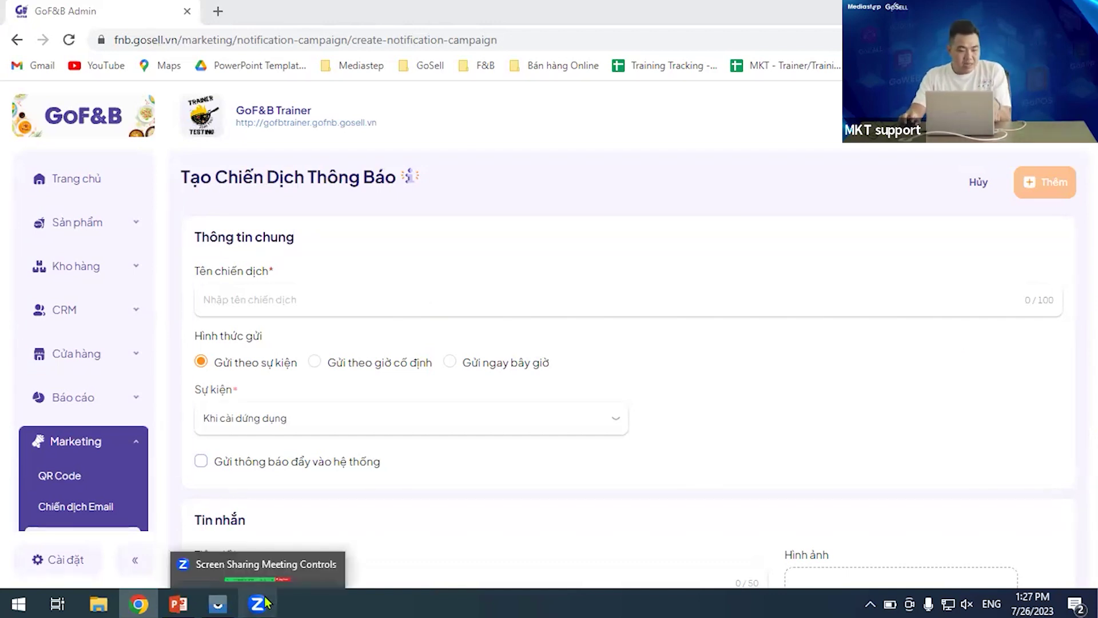
pyautogui.click(226, 602)
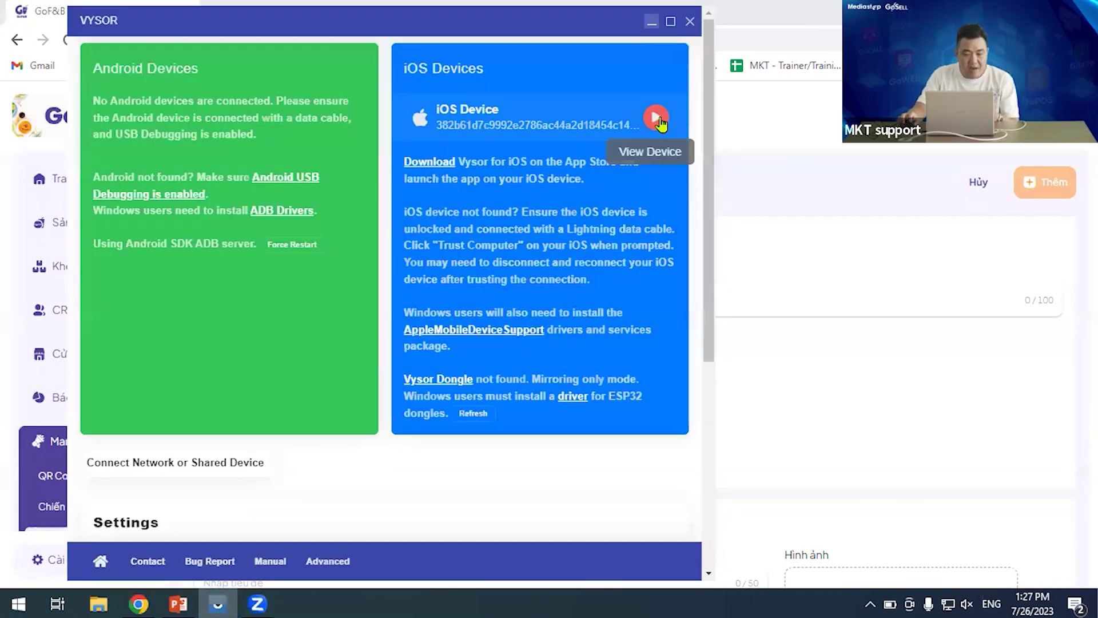
pyautogui.click(656, 119)
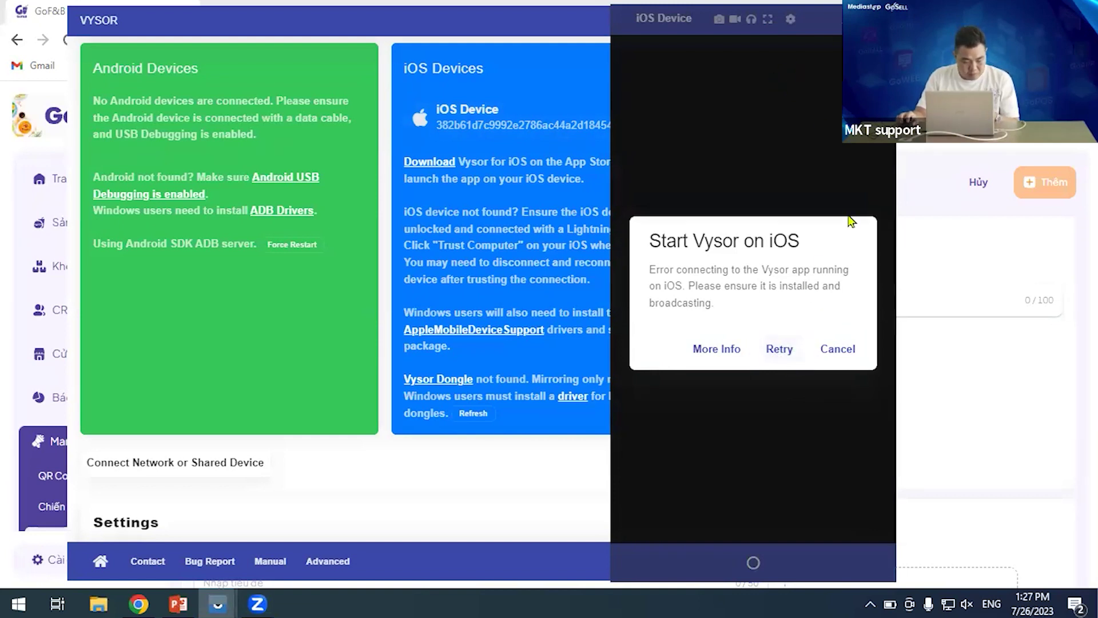
pyautogui.click(772, 349)
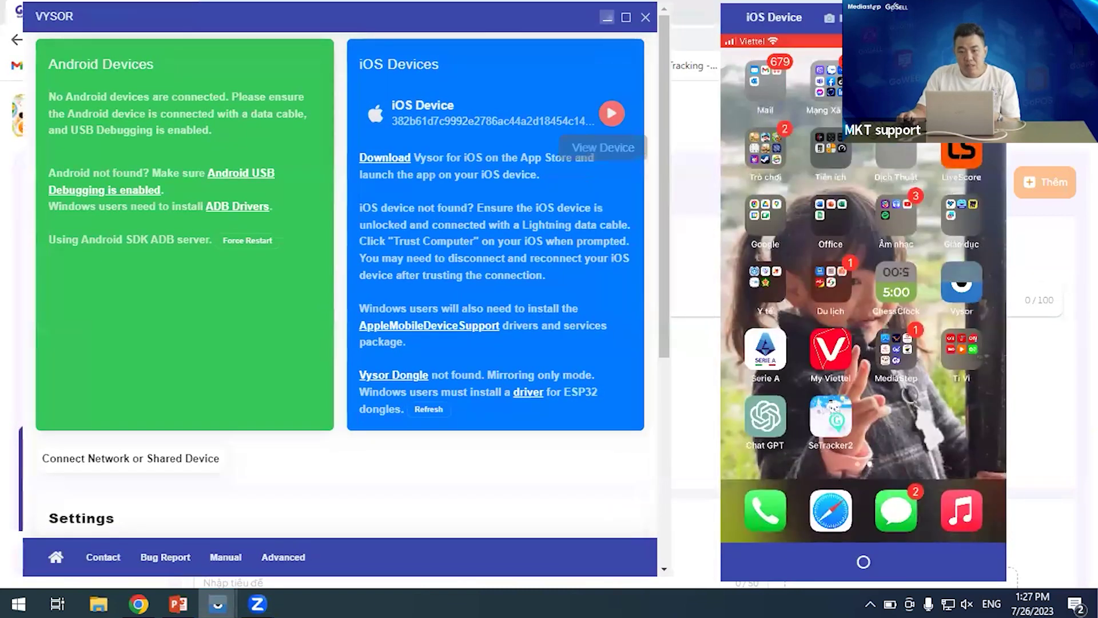
pyautogui.click(613, 22)
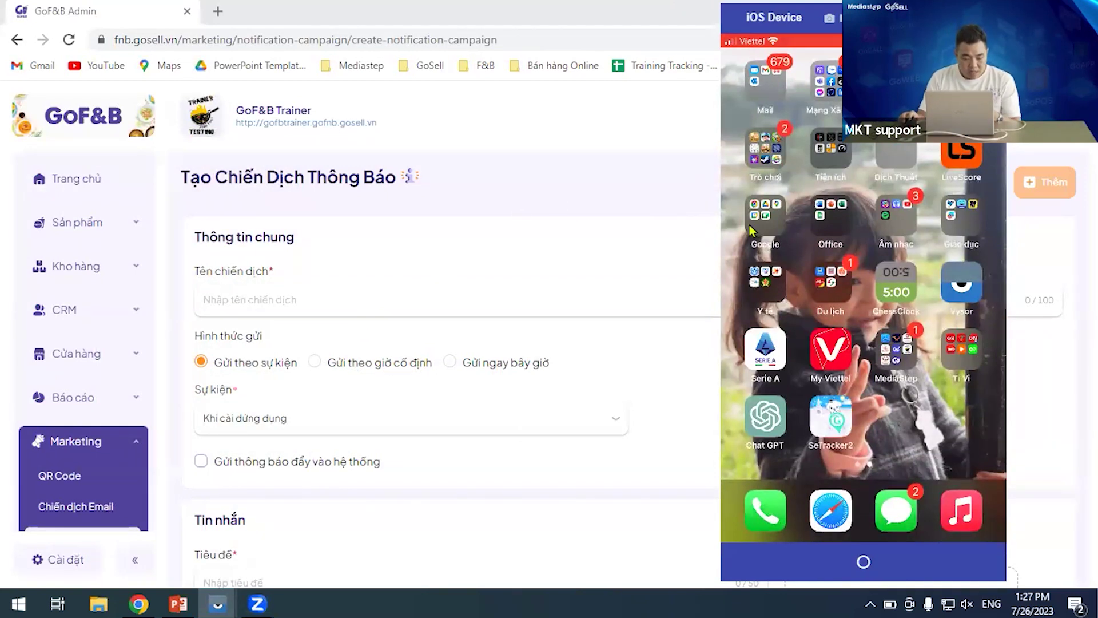
# Open the store app from the MediaStep folder on the mirrored phone and check the member's points overview and order history.
pyautogui.click(896, 350)
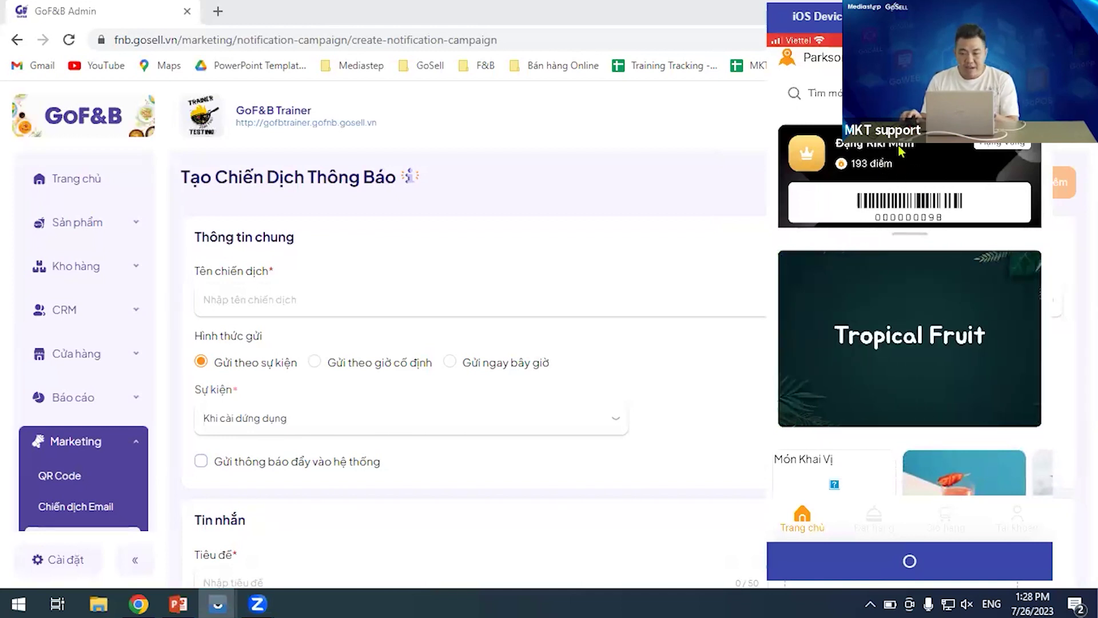
pyautogui.click(858, 152)
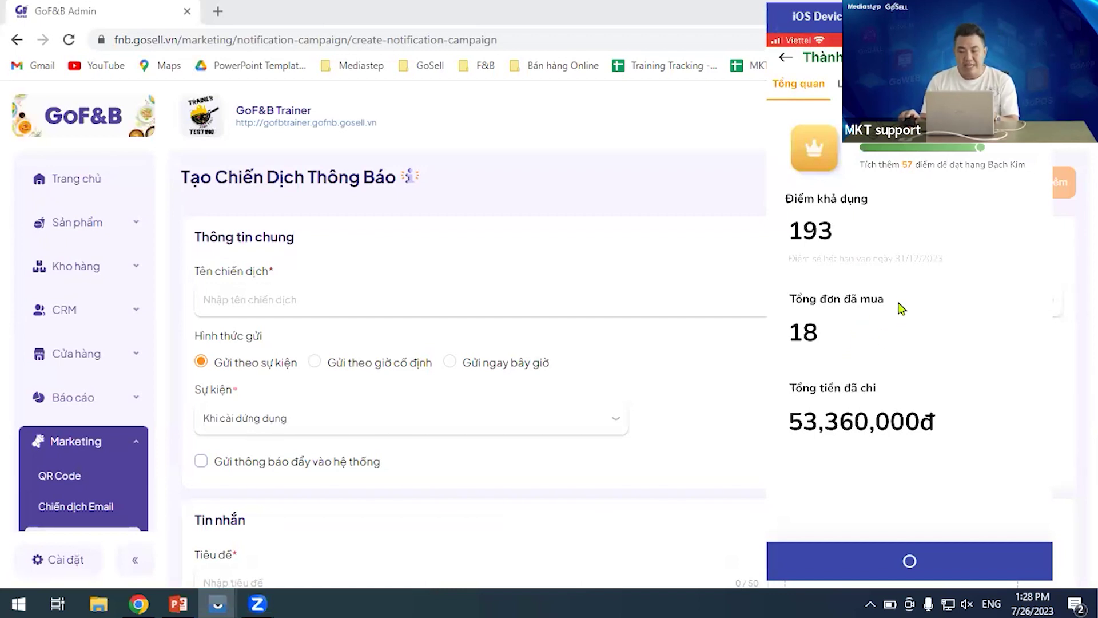
pyautogui.click(838, 83)
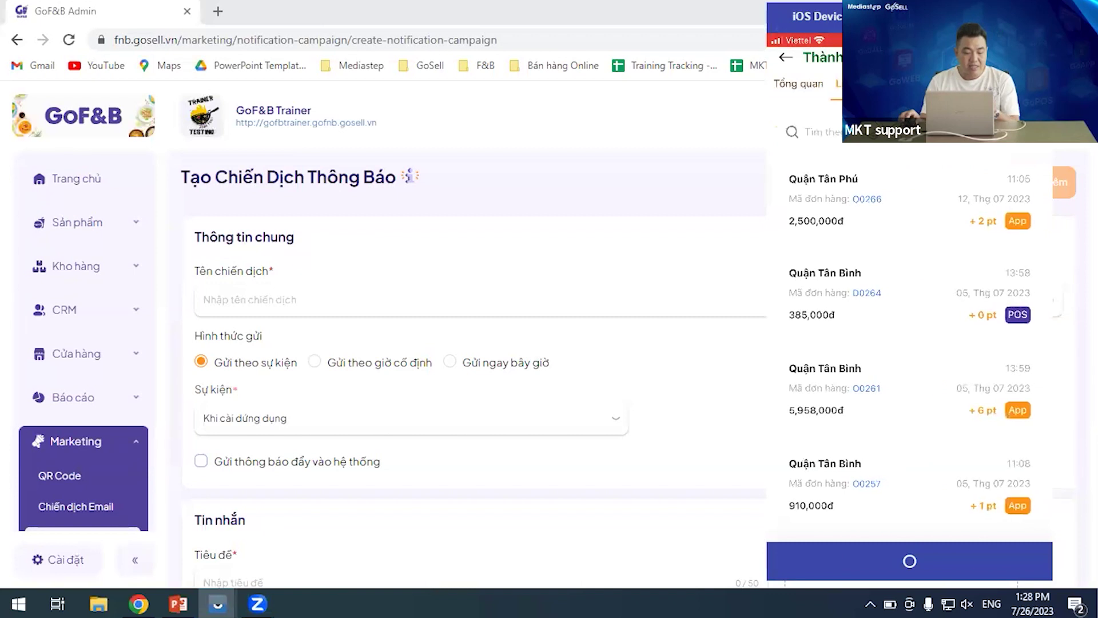
# Review the discount, point redemption (Đổi điểm) and cost summary sections of the order checkout in the phone app.
pyautogui.moveTo(824, 189); pyautogui.dragTo(886, 183)
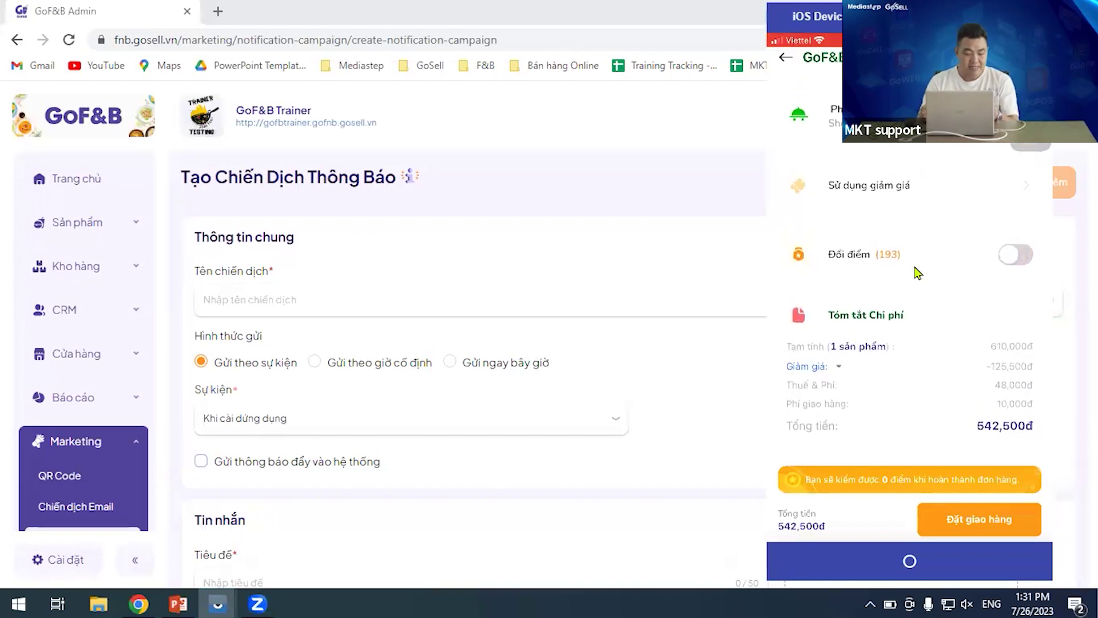
pyautogui.scroll(5, 916, 273)
pyautogui.scroll(2, 917, 273)
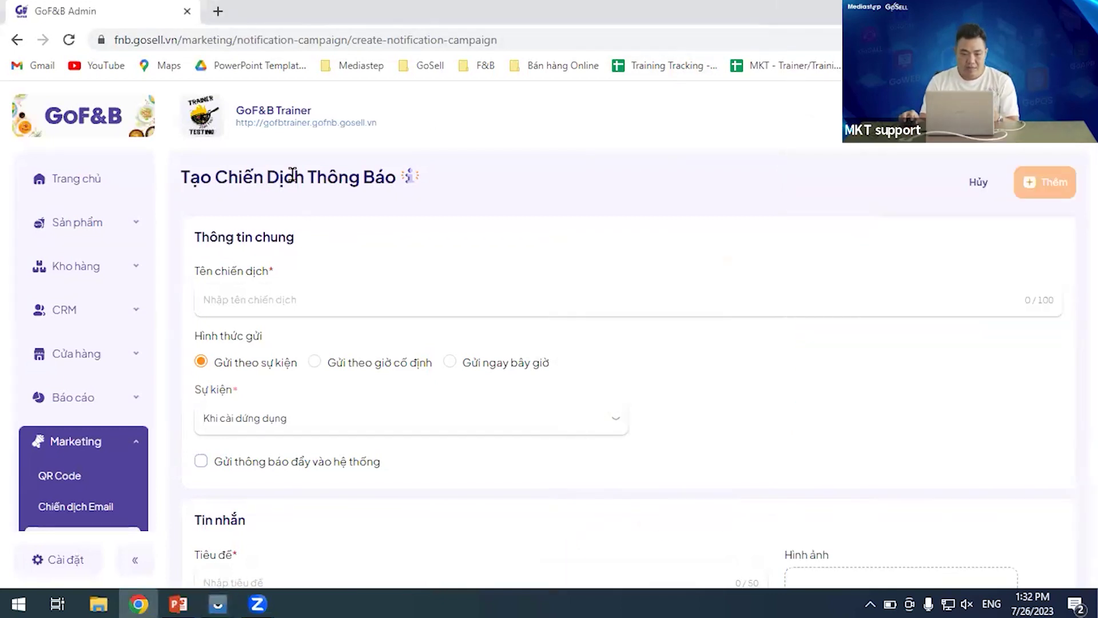
# Open the store website gofbtrainer.gofnb.gosell.vn and look through its home page banner, product categories and coffee sections.
pyautogui.click(289, 123)
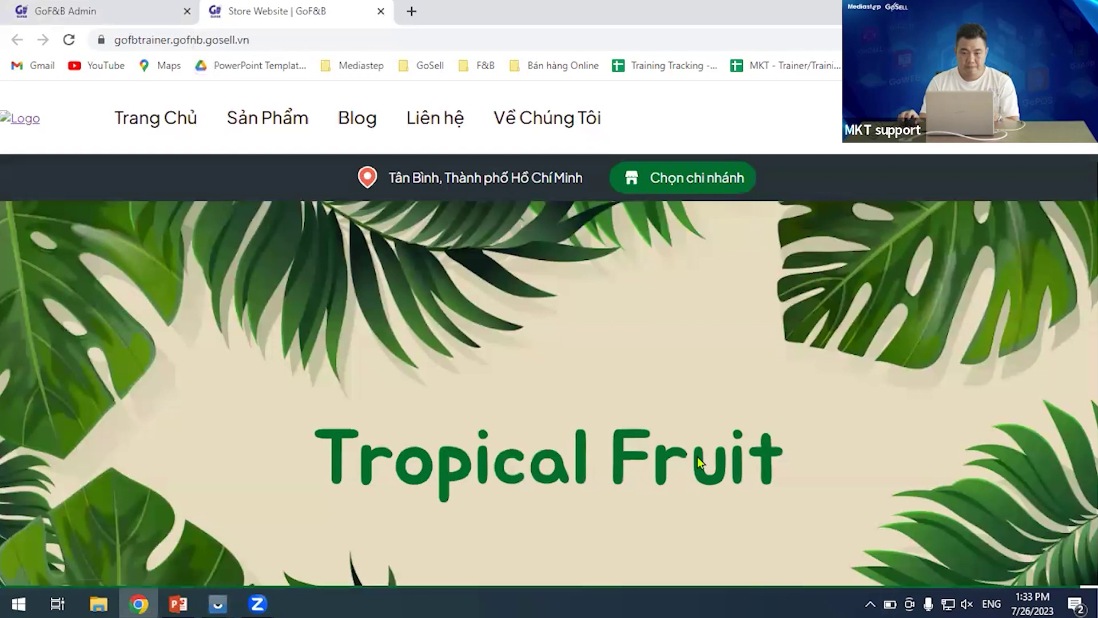
pyautogui.scroll(-2, 827, 378)
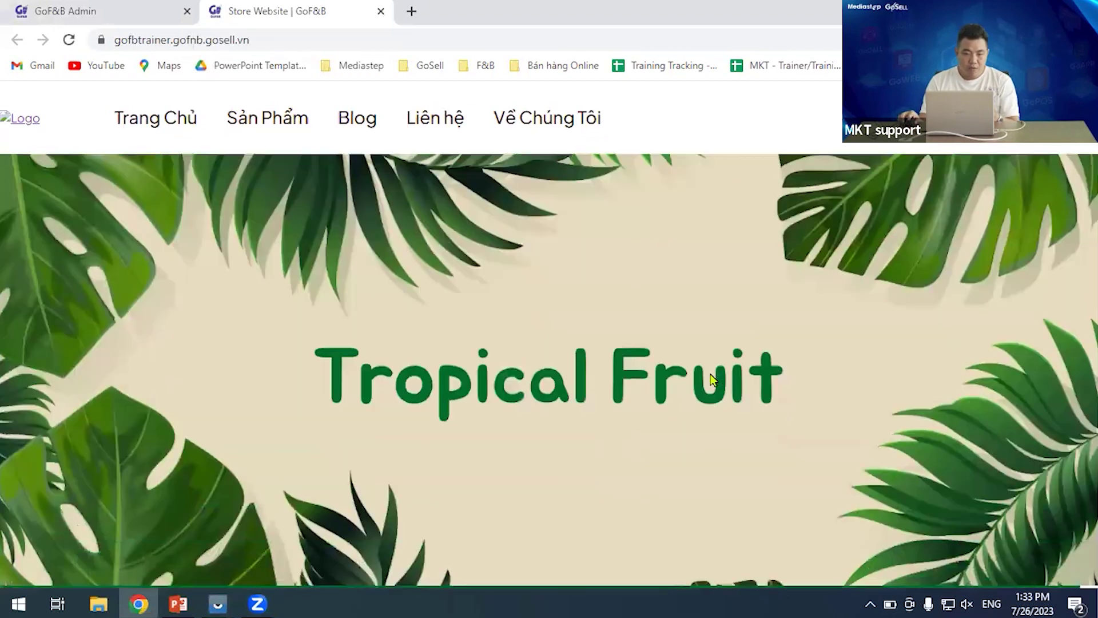
pyautogui.scroll(-5, 644, 348)
pyautogui.scroll(-4, 689, 359)
pyautogui.scroll(4, 692, 361)
pyautogui.scroll(-8, 655, 369)
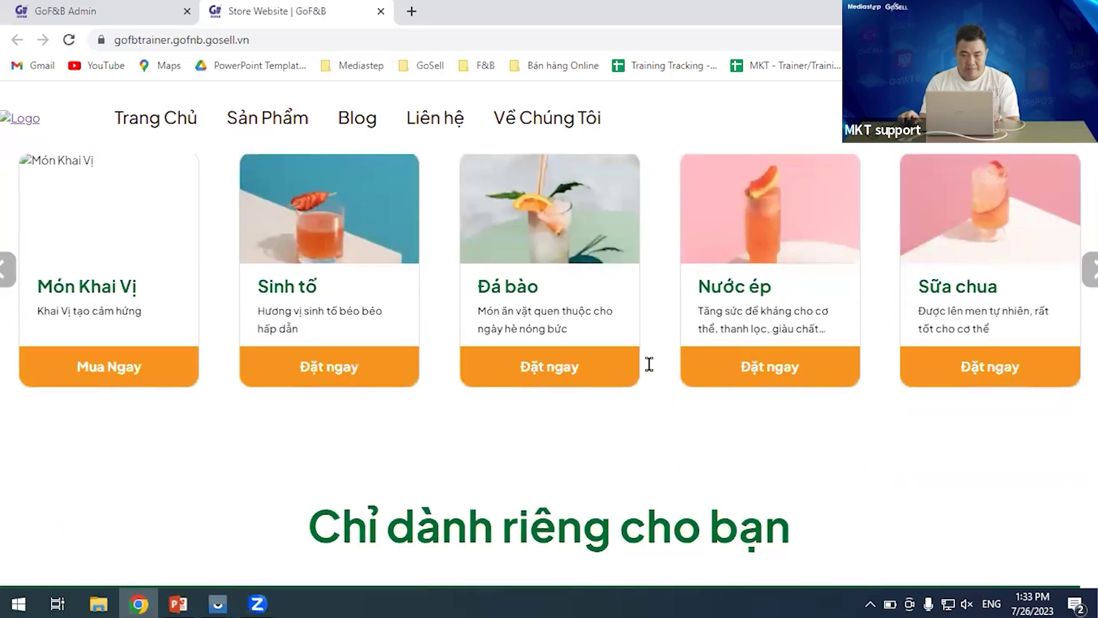
pyautogui.scroll(-8, 657, 363)
pyautogui.scroll(2, 674, 355)
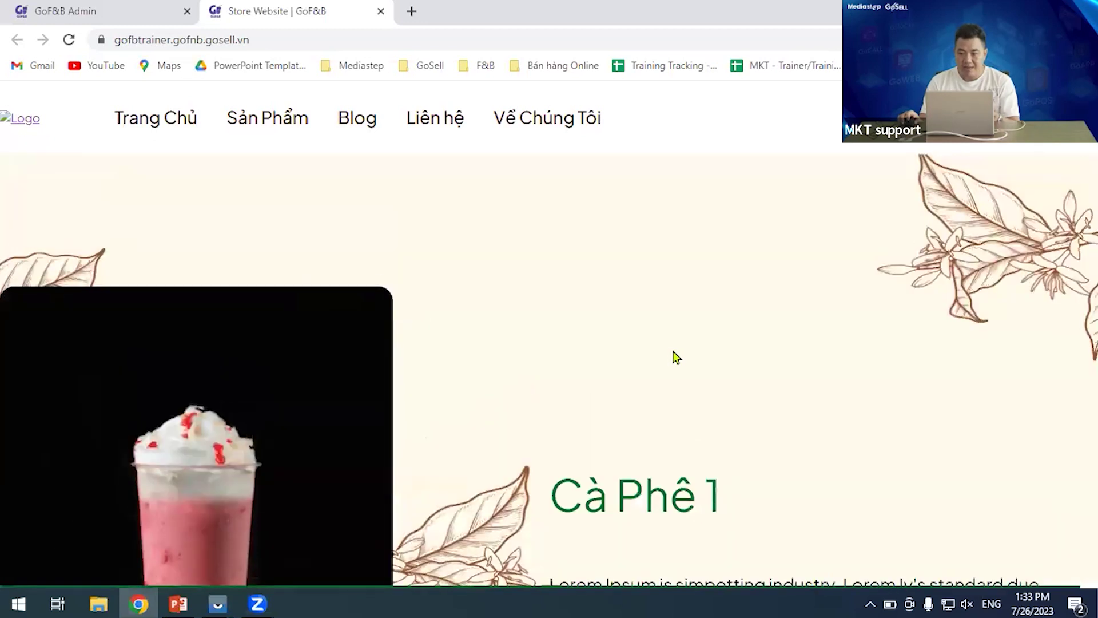
pyautogui.scroll(2, 672, 357)
pyautogui.scroll(-3, 669, 359)
pyautogui.scroll(1, 669, 360)
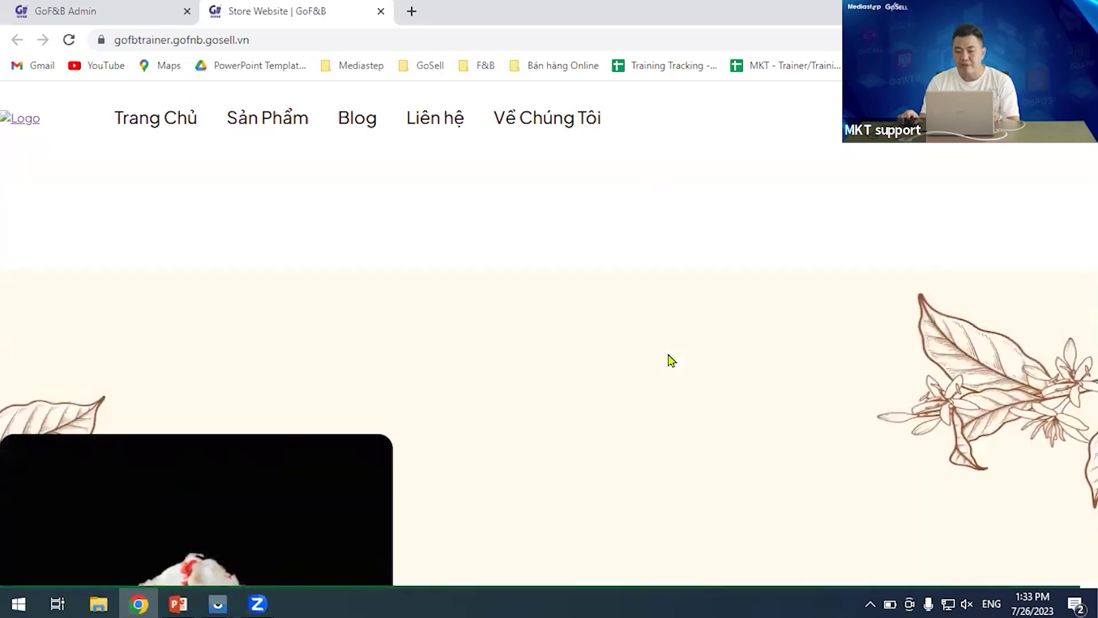
pyautogui.scroll(-5, 657, 366)
pyautogui.scroll(-3, 635, 373)
pyautogui.scroll(4, 637, 369)
pyautogui.scroll(-6, 643, 343)
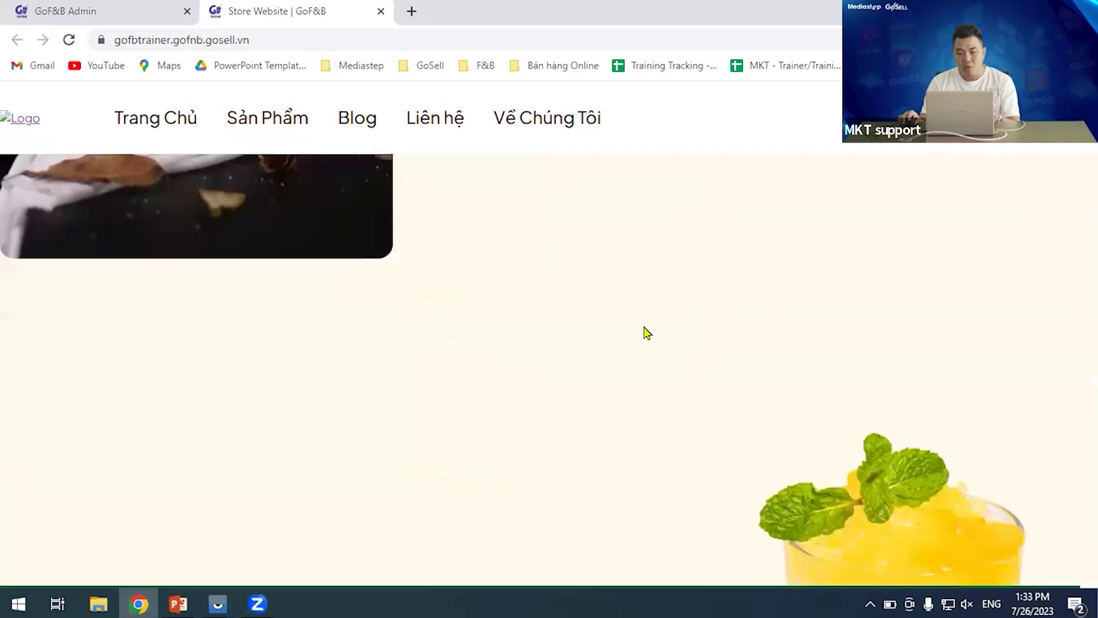
pyautogui.scroll(-4, 644, 342)
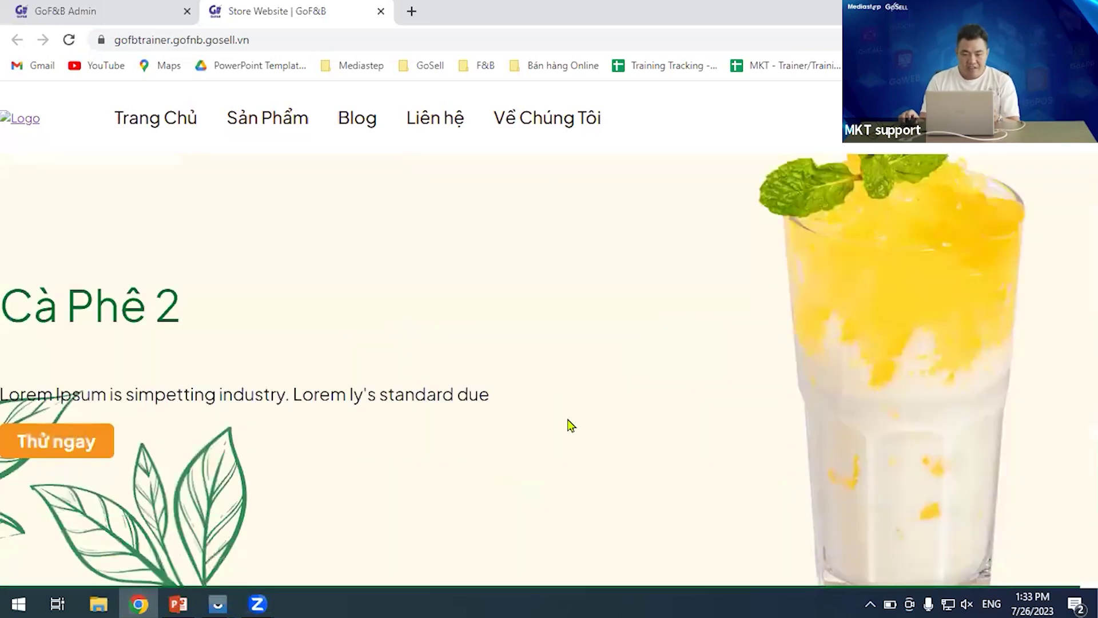
# Look back over the store home page from the coffee sections up to the branch selector and the Tropical Fruit banner.
pyautogui.scroll(2, 578, 424)
pyautogui.scroll(8, 606, 433)
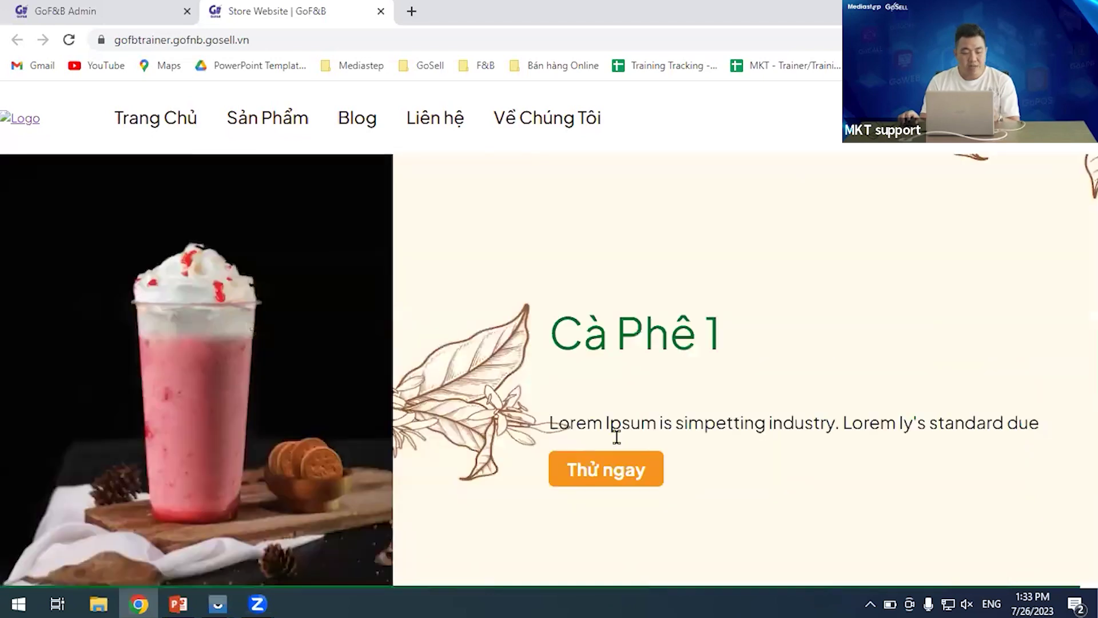
pyautogui.scroll(5, 618, 438)
pyautogui.scroll(8, 619, 438)
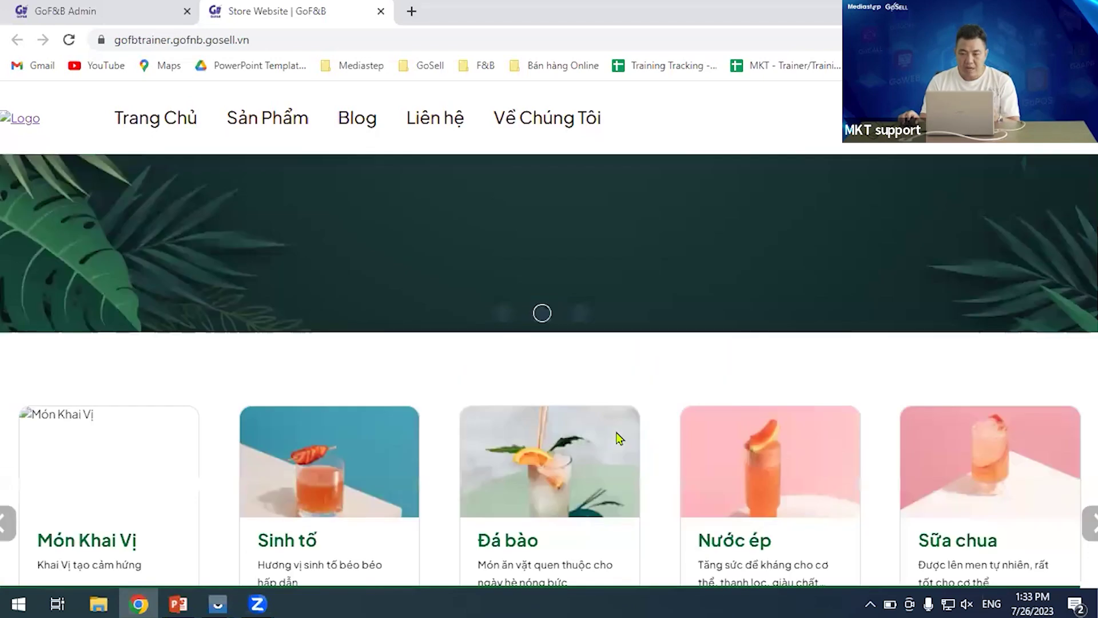
pyautogui.scroll(3, 894, 239)
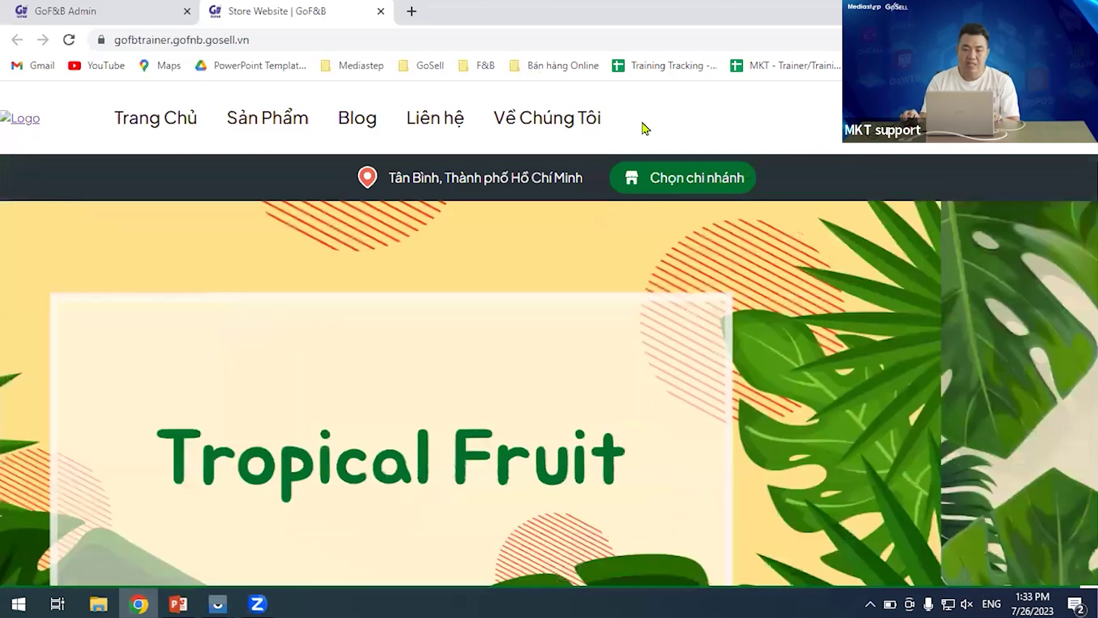
pyautogui.scroll(-1, 743, 155)
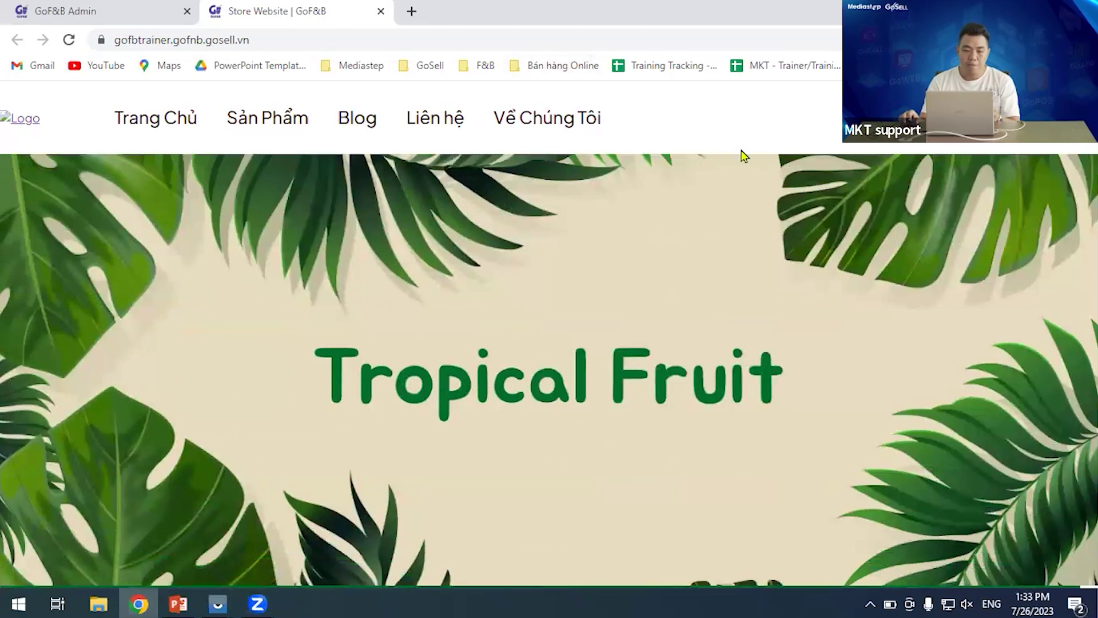
pyautogui.scroll(1, 750, 152)
pyautogui.scroll(-2, 787, 260)
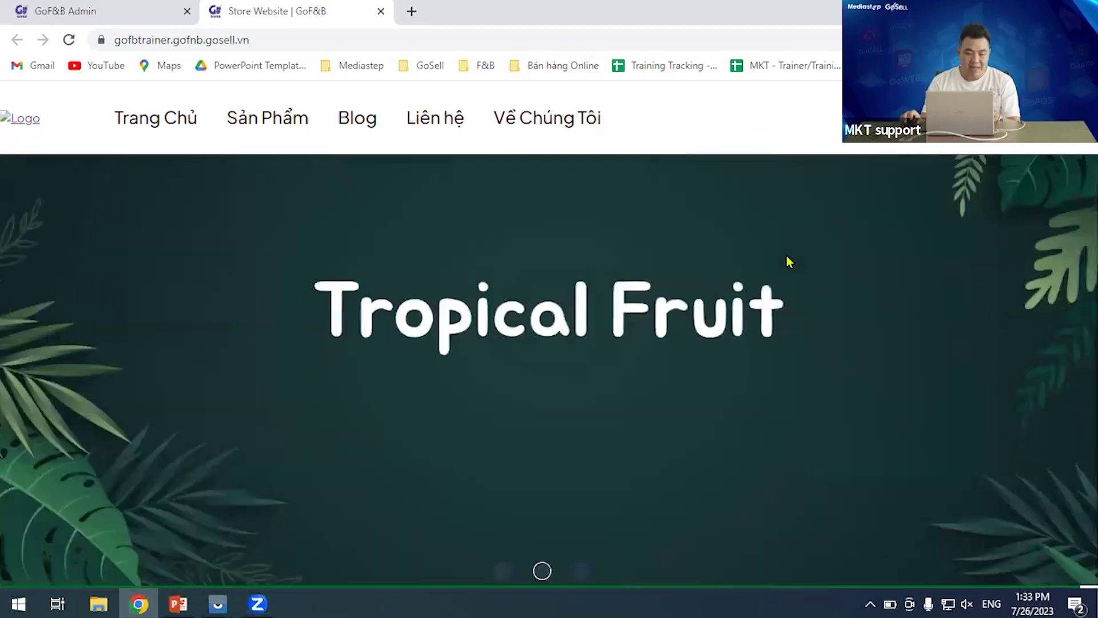
pyautogui.scroll(1, 787, 259)
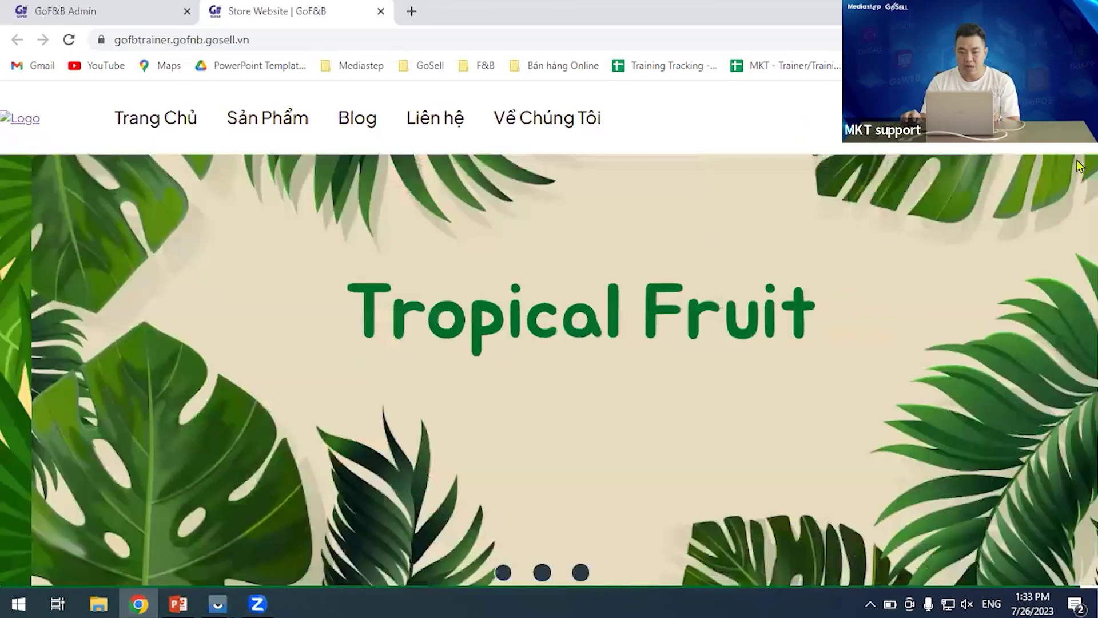
pyautogui.scroll(-2, 1078, 163)
pyautogui.scroll(2, 1078, 154)
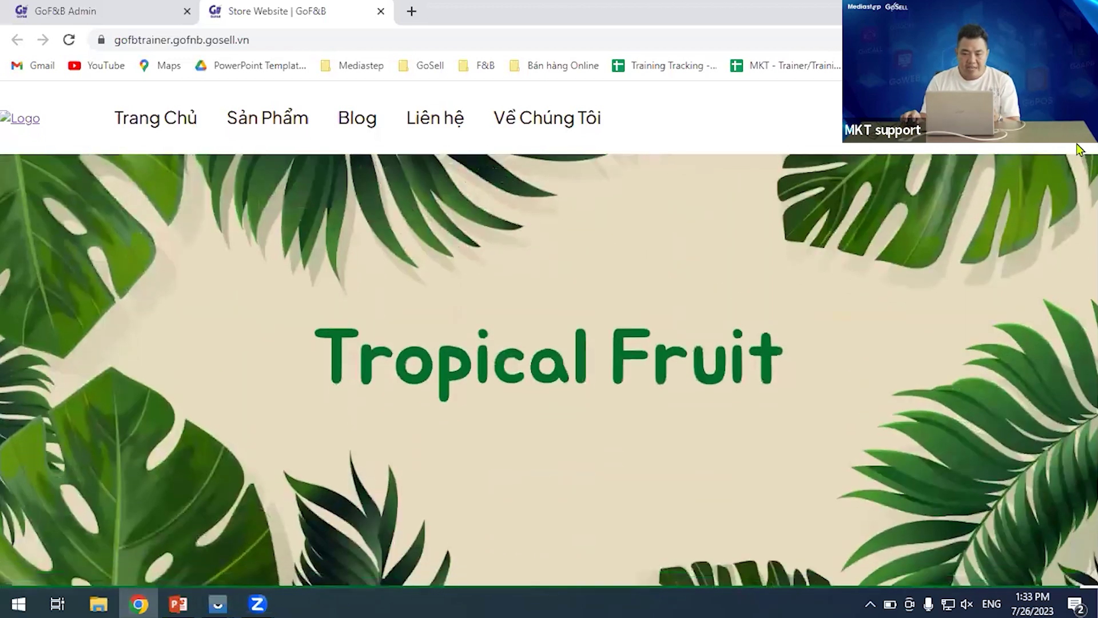
# Examine the home page footer with its contact details, Giới thiệu links and social icons, plus the Cà Phê 2 section above it.
pyautogui.scroll(-6, 1080, 172)
pyautogui.scroll(4, 1080, 195)
pyautogui.scroll(-10, 1080, 457)
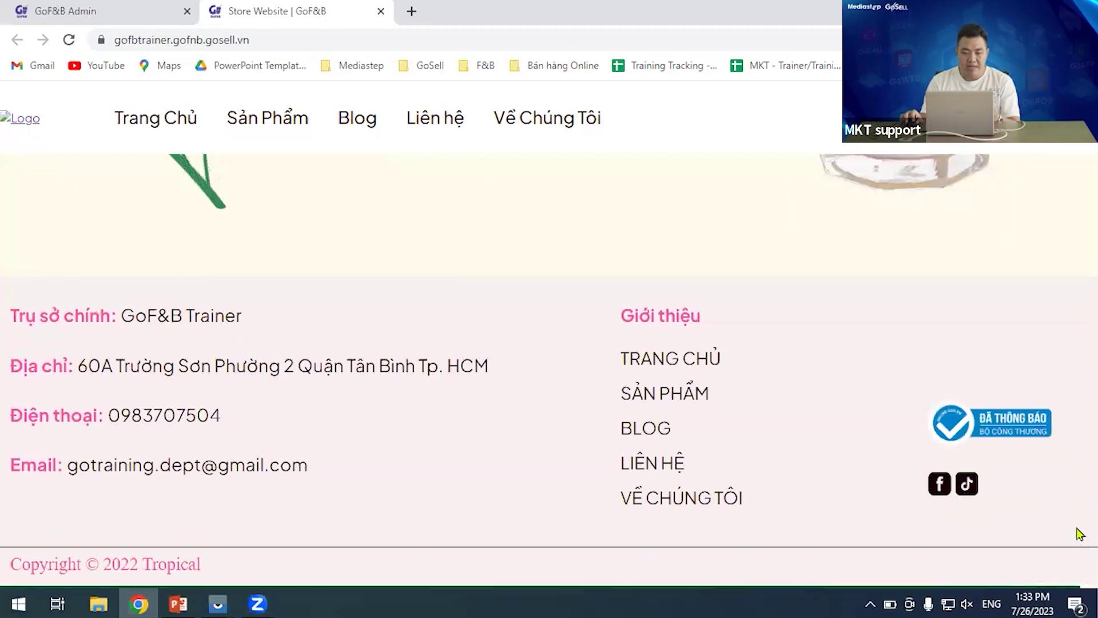
pyautogui.scroll(1, 1079, 534)
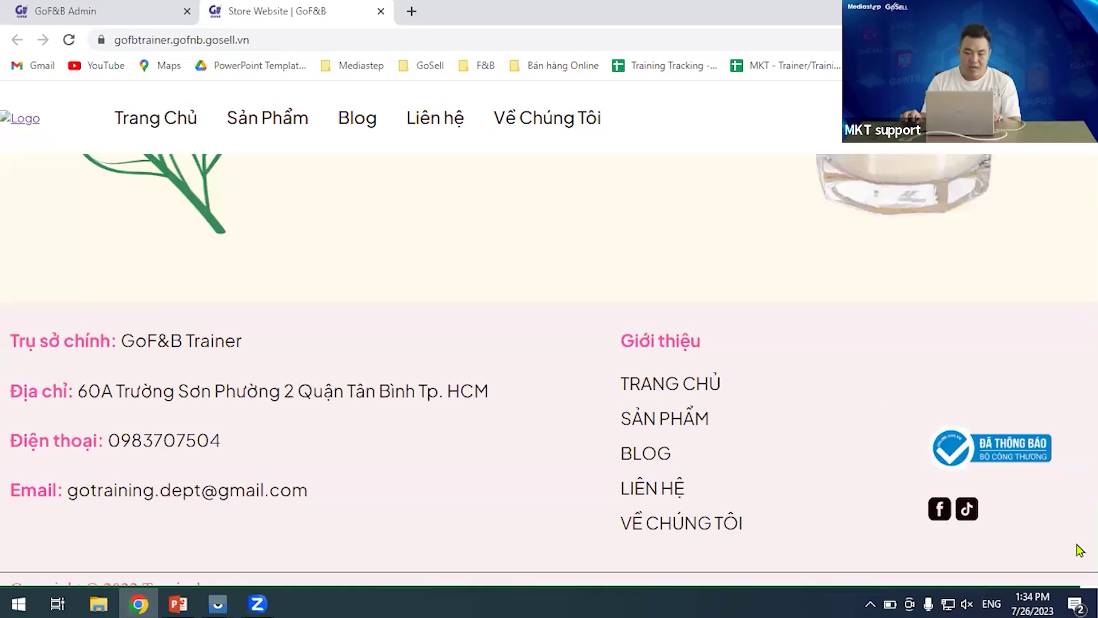
pyautogui.scroll(5, 1080, 550)
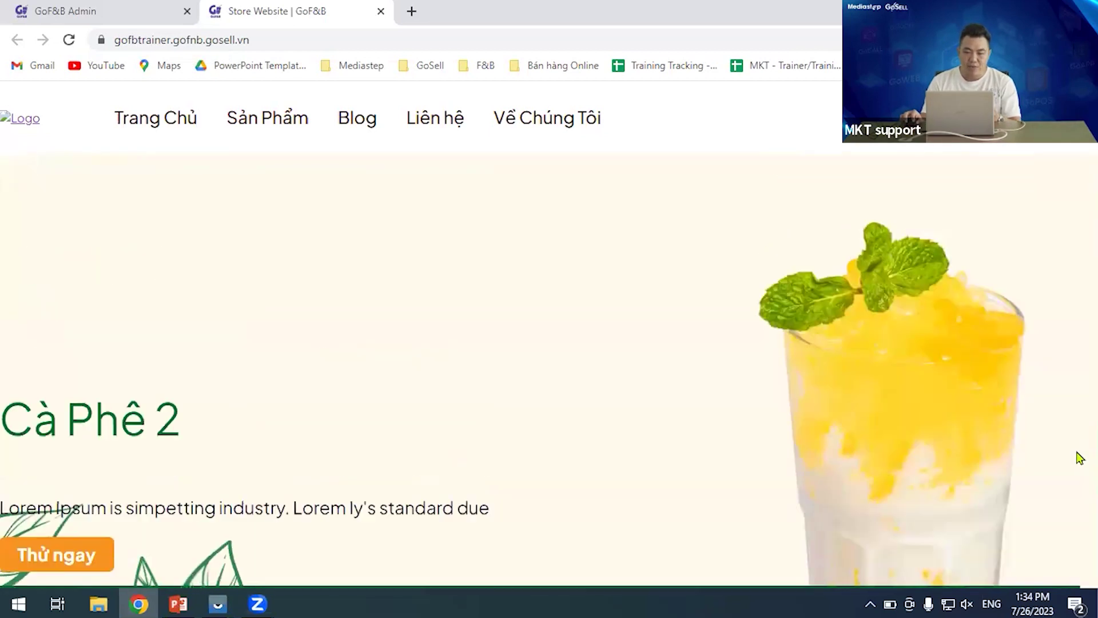
pyautogui.scroll(-5, 1079, 483)
pyautogui.scroll(5, 1079, 543)
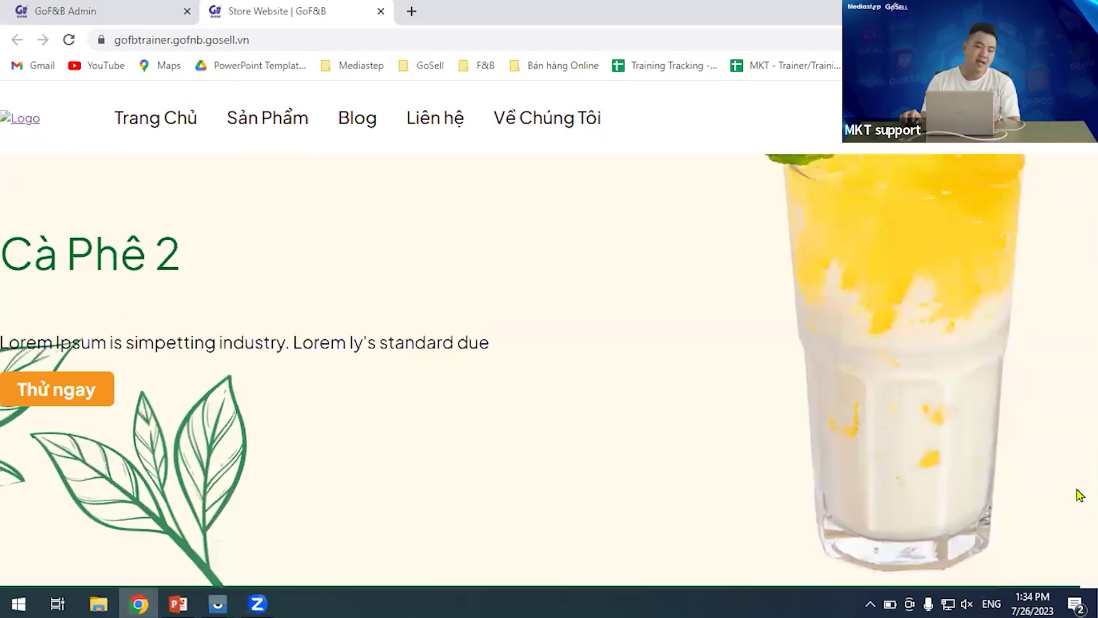
# Examine the rotating home page banner and the product category cards from Món Khai Vị to Sữa chua.
pyautogui.scroll(10, 1080, 495)
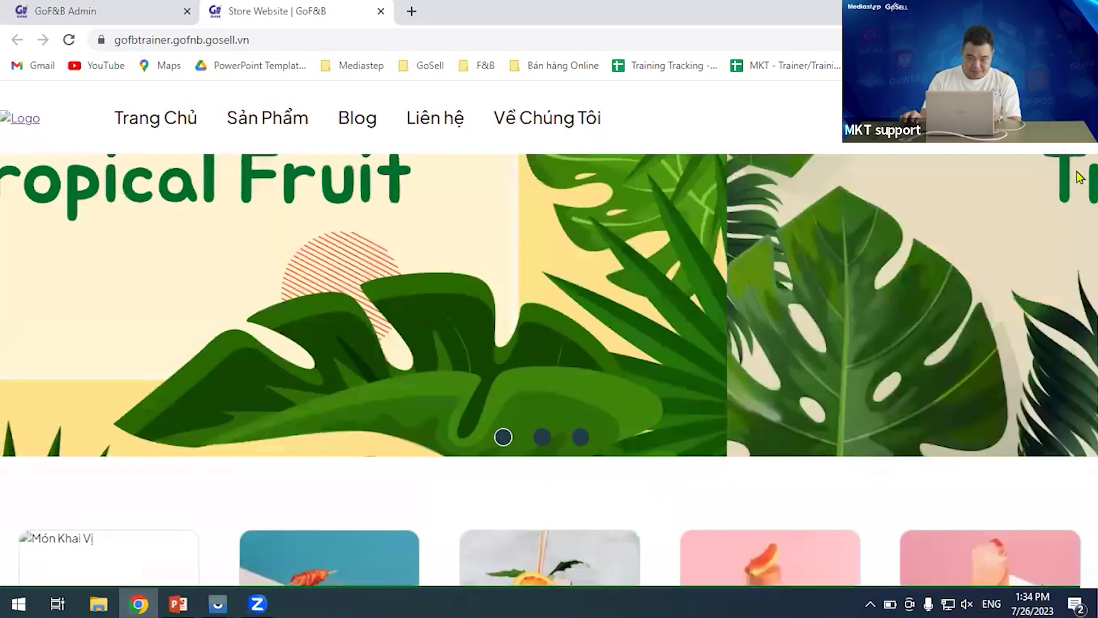
pyautogui.scroll(-4, 705, 269)
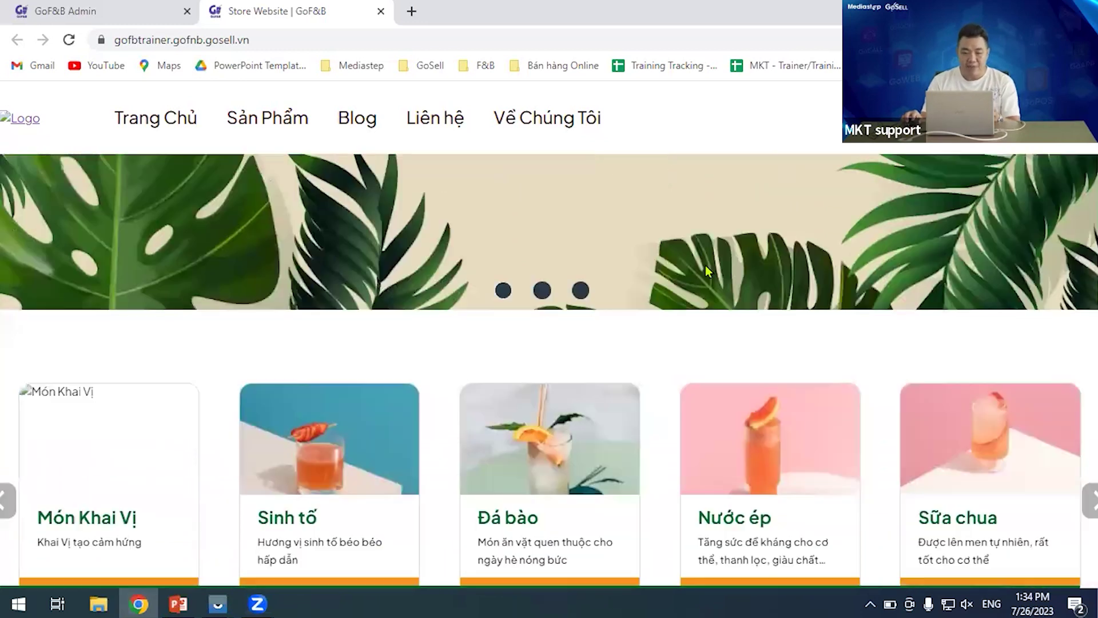
pyautogui.scroll(-1, 617, 303)
pyautogui.scroll(1, 650, 314)
pyautogui.scroll(-1, 629, 280)
pyautogui.scroll(5, 665, 281)
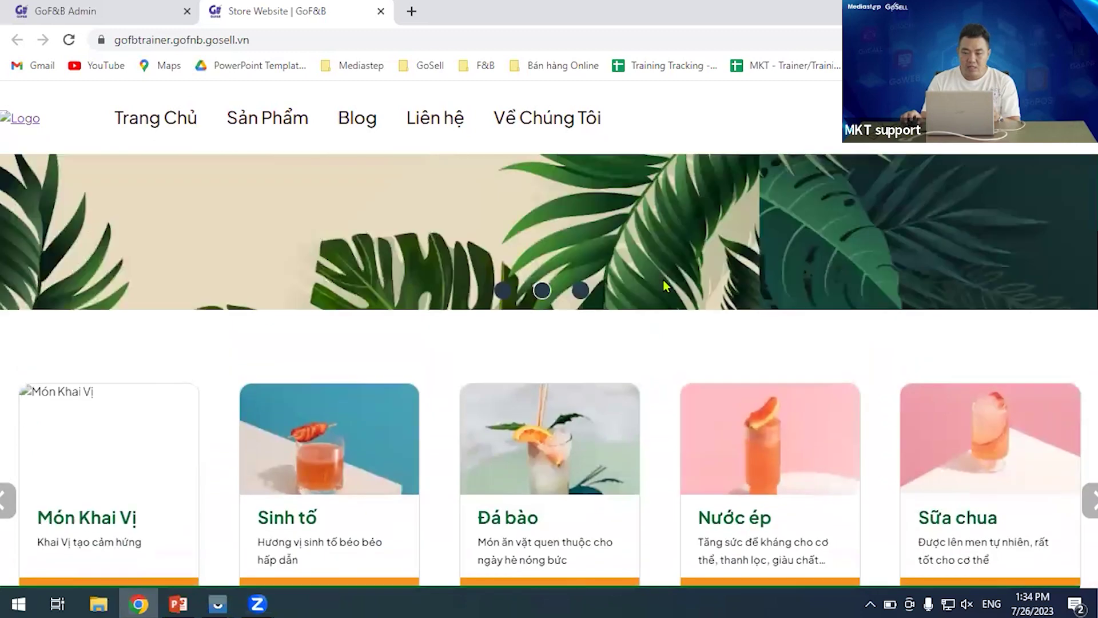
pyautogui.scroll(-3, 663, 280)
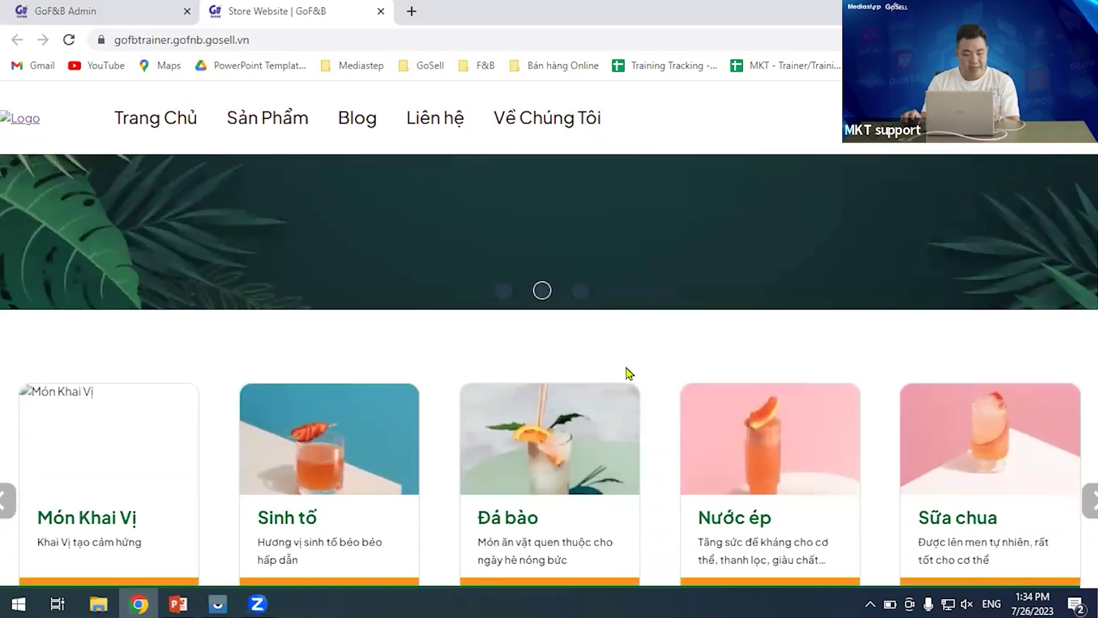
pyautogui.scroll(-4, 629, 371)
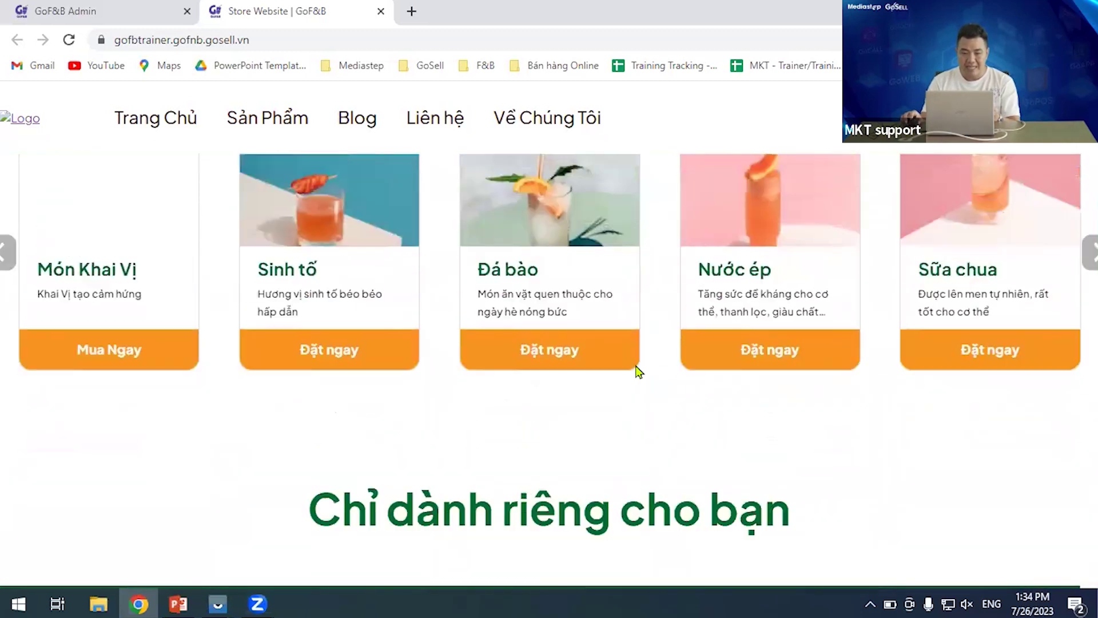
# Open the store website's Đăng nhập / Đăng ký page and return to the Trang Chủ page.
pyautogui.scroll(4, 639, 372)
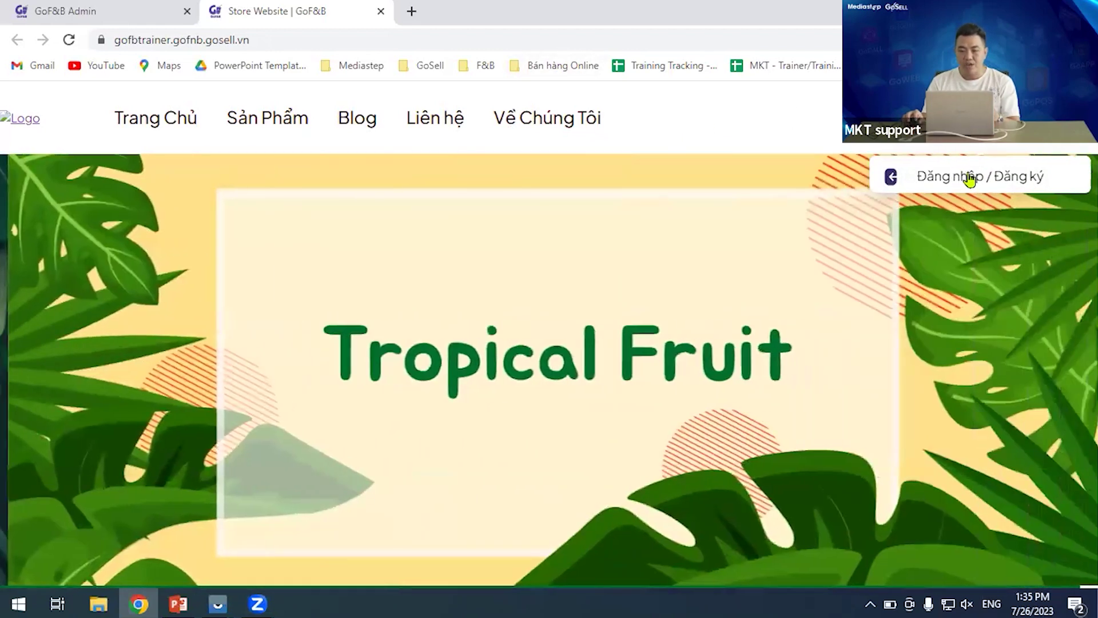
pyautogui.click(970, 179)
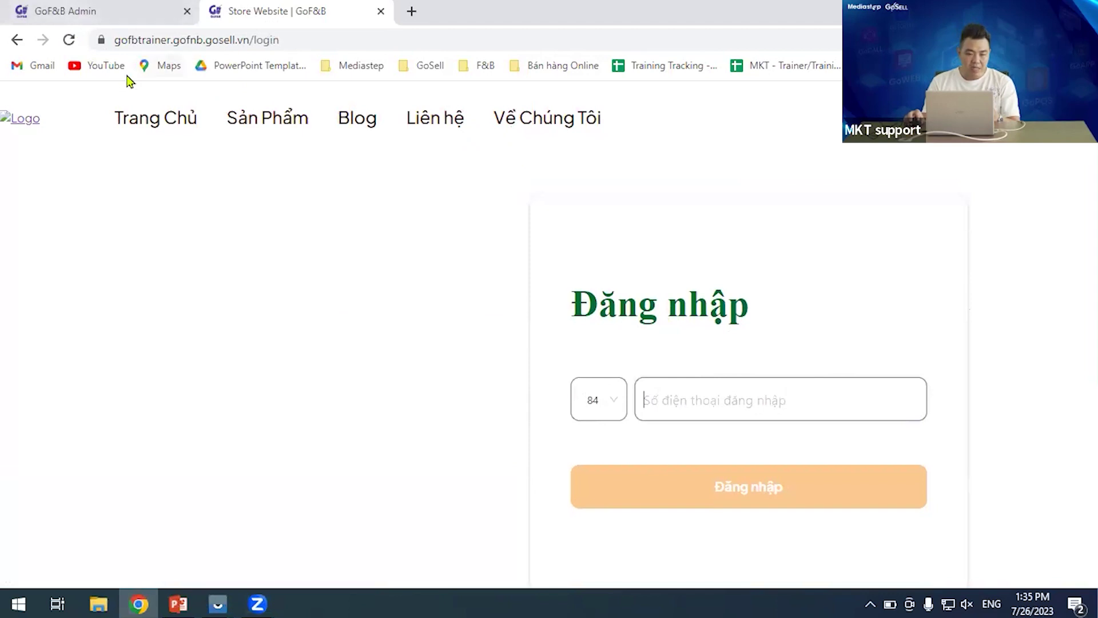
pyautogui.click(162, 122)
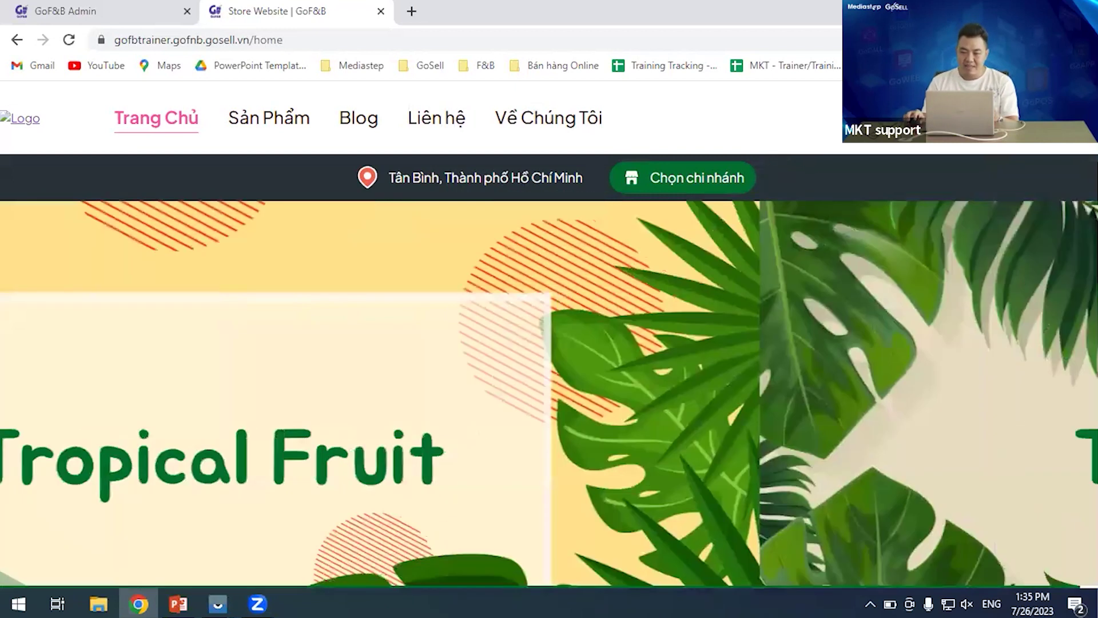
# Review the Trang Chủ page again from the category cards through the coffee sections down to the footer.
pyautogui.scroll(-3, 1078, 216)
pyautogui.scroll(-4, 1078, 216)
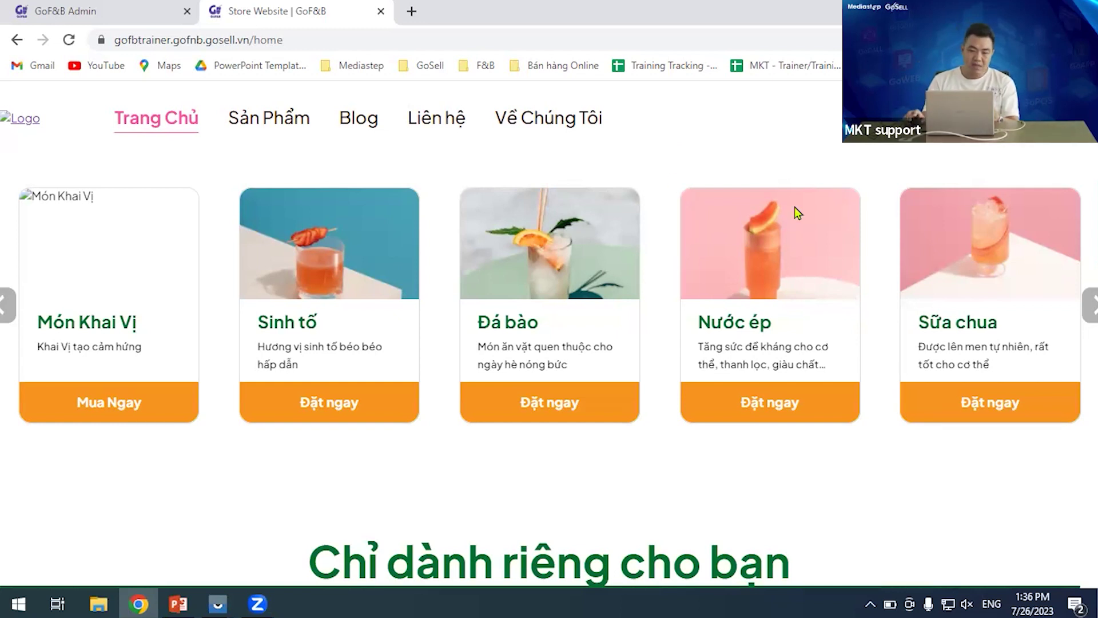
pyautogui.scroll(-6, 1080, 257)
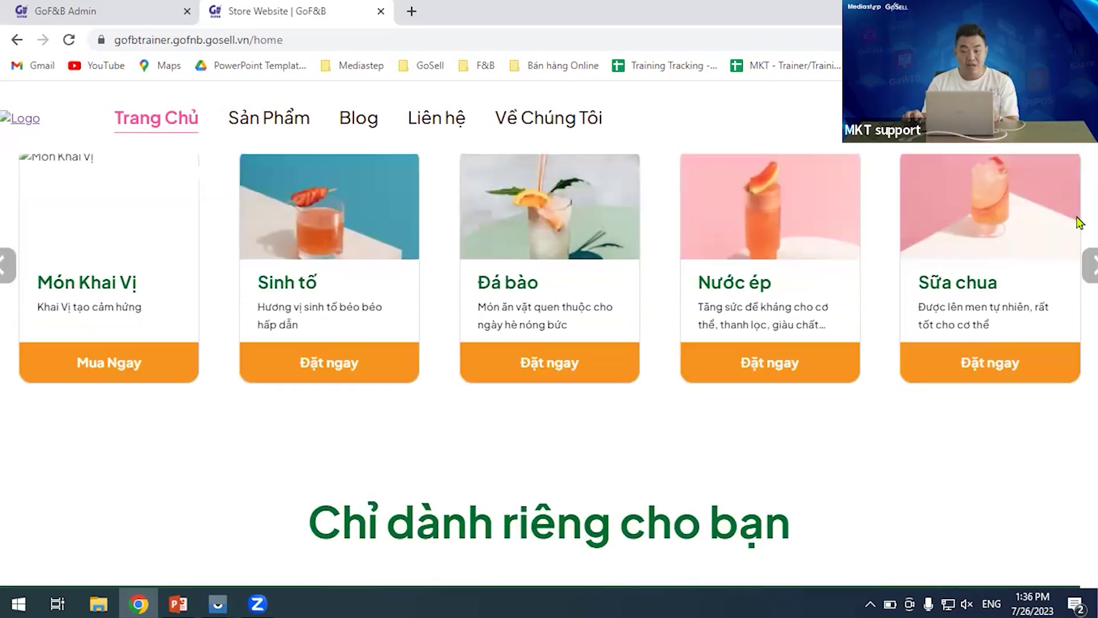
pyautogui.scroll(-10, 1080, 281)
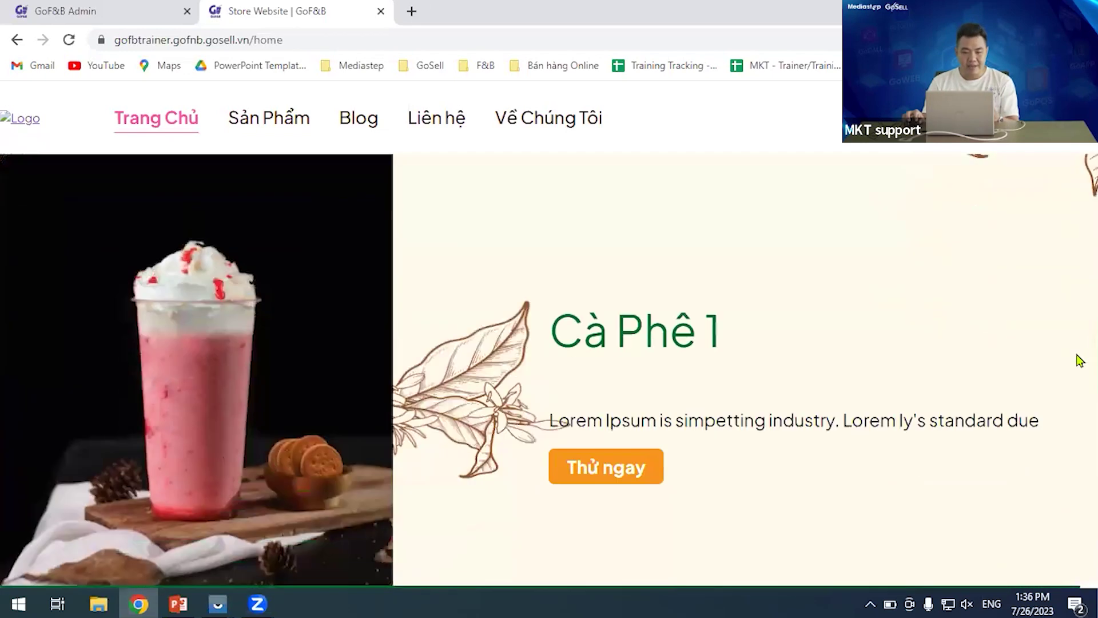
pyautogui.scroll(-7, 1079, 515)
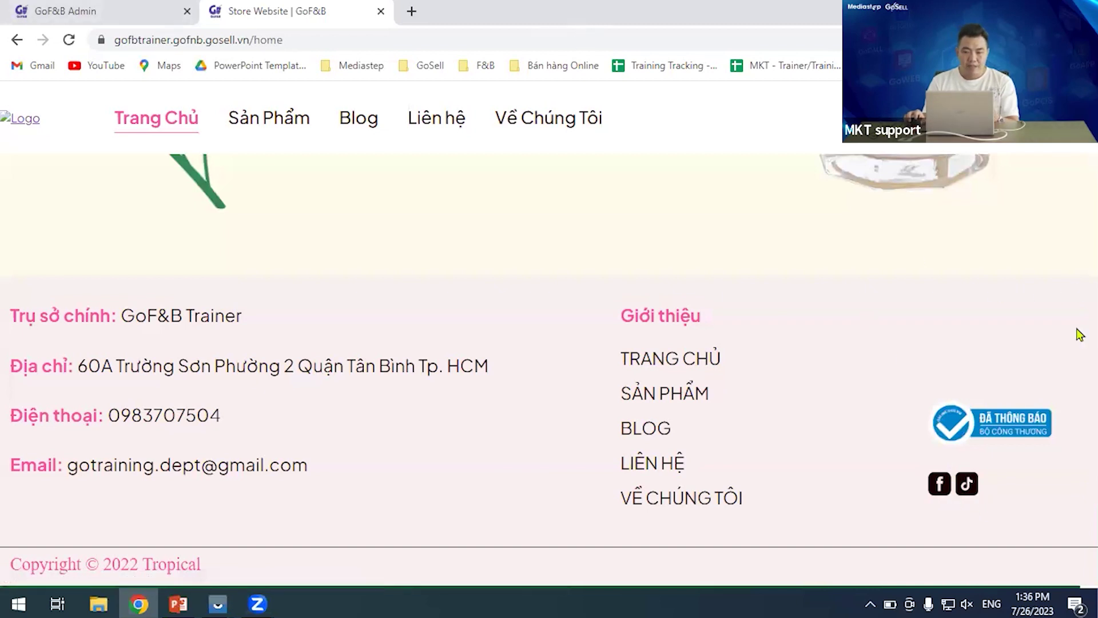
pyautogui.scroll(2, 574, 379)
pyautogui.scroll(-2, 572, 372)
pyautogui.scroll(4, 600, 350)
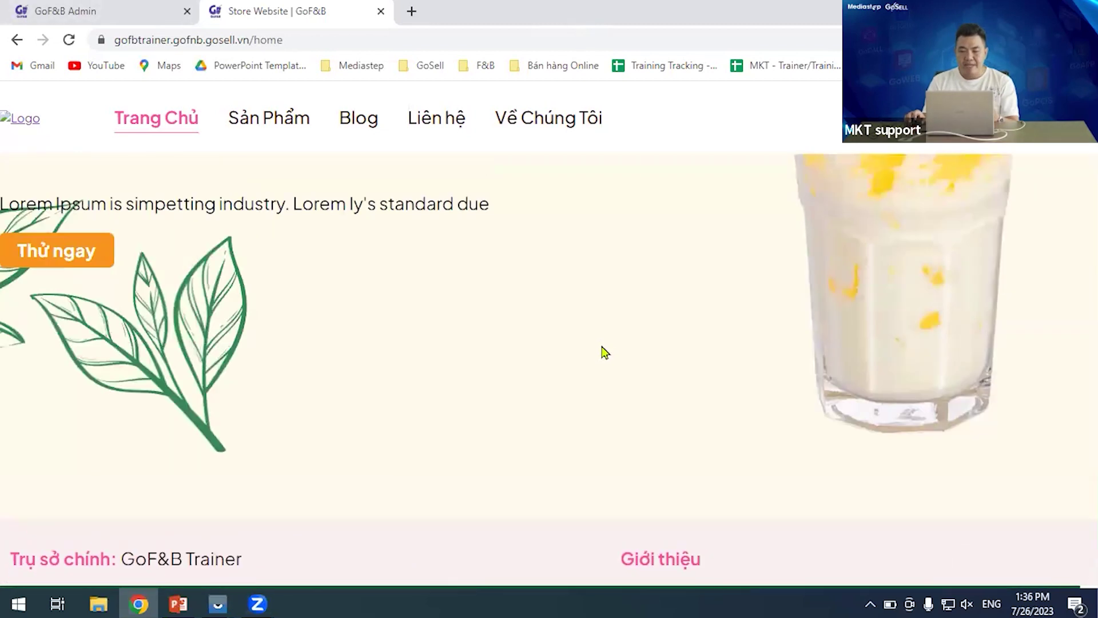
pyautogui.scroll(-4, 600, 351)
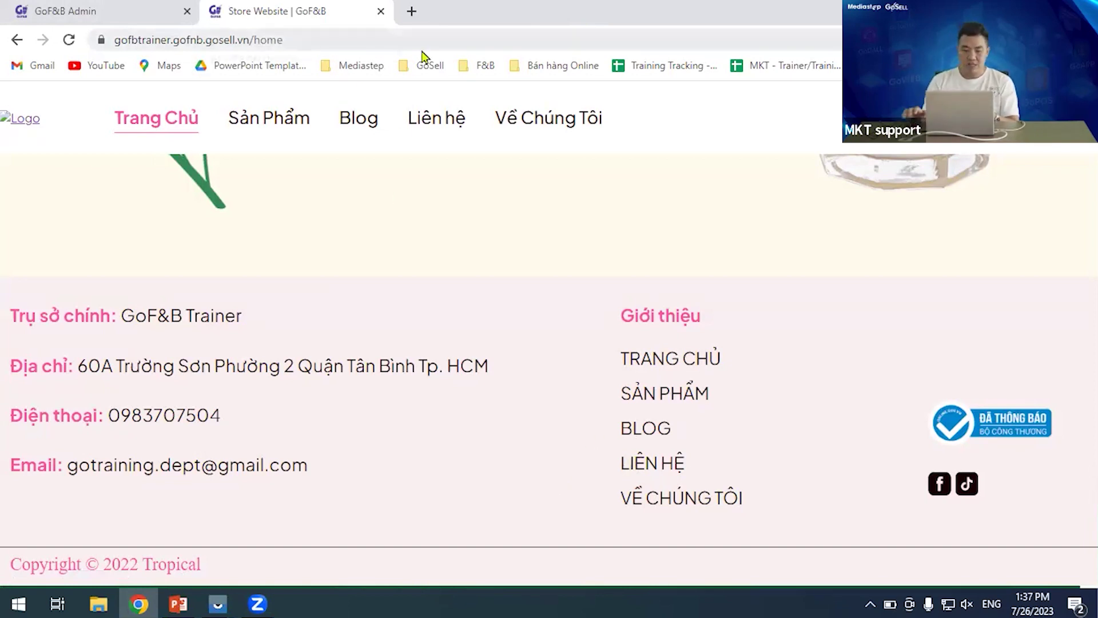
pyautogui.scroll(3, 469, 395)
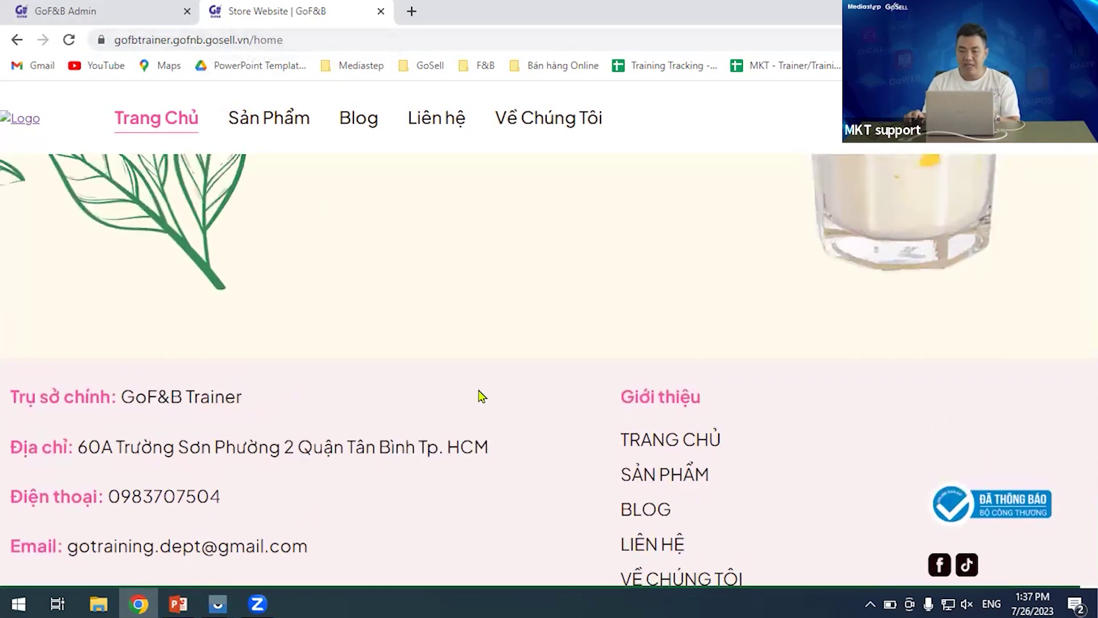
pyautogui.scroll(1, 506, 424)
pyautogui.scroll(3, 495, 443)
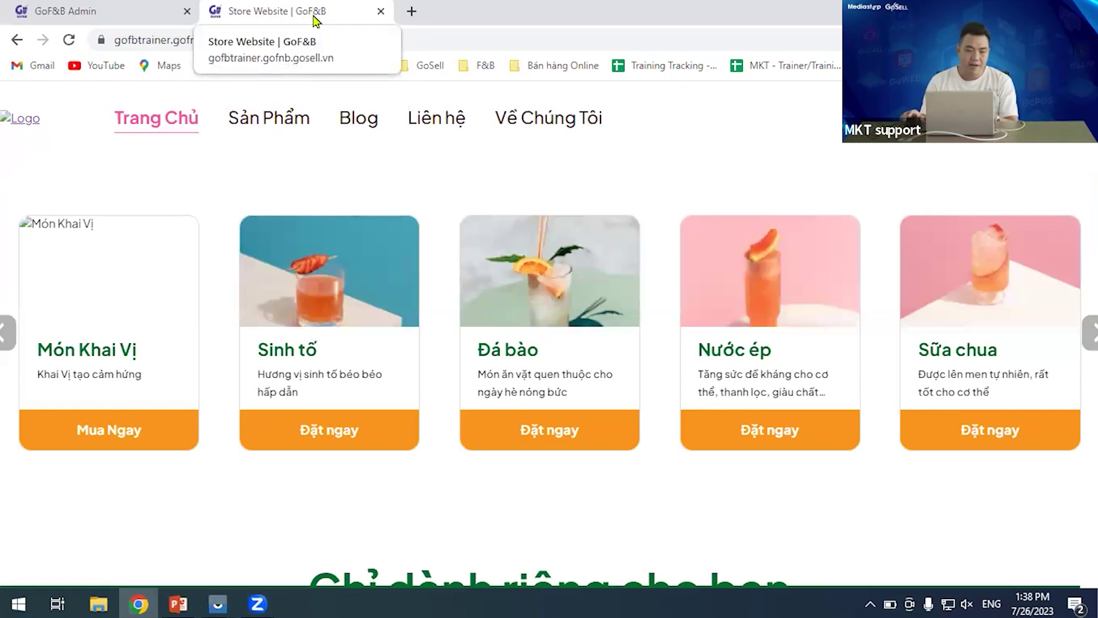
# Switch to the GoF&B Admin page and open the Giao hàng delivery settings in the Cửa hàng configuration (Cấu hình).
pyautogui.click(91, 11)
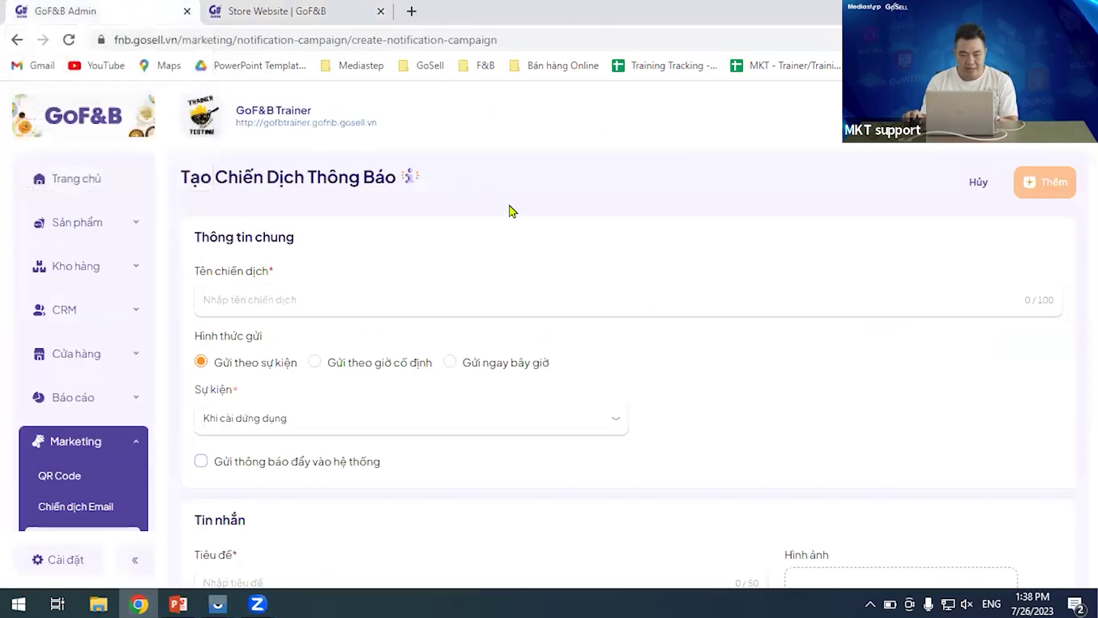
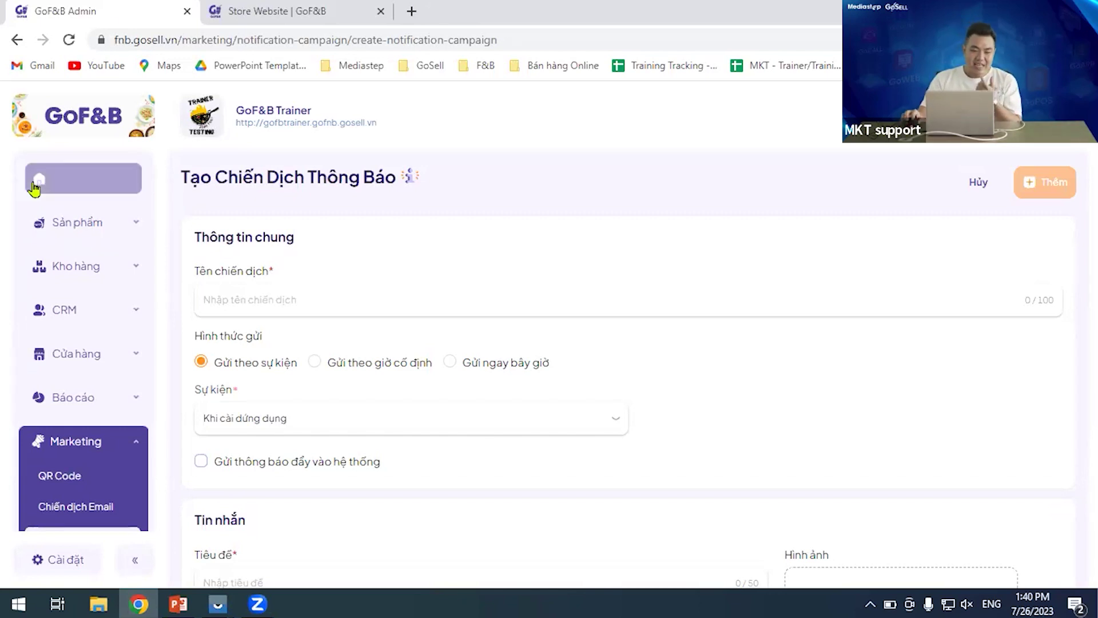
pyautogui.scroll(-1, 86, 286)
pyautogui.click(95, 281)
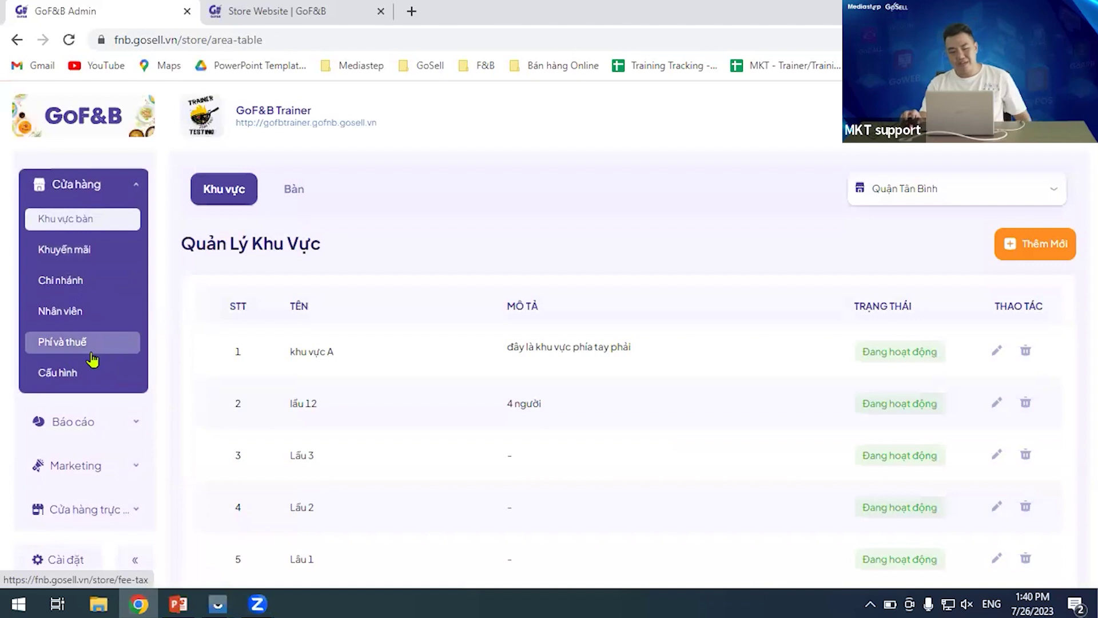
pyautogui.click(99, 372)
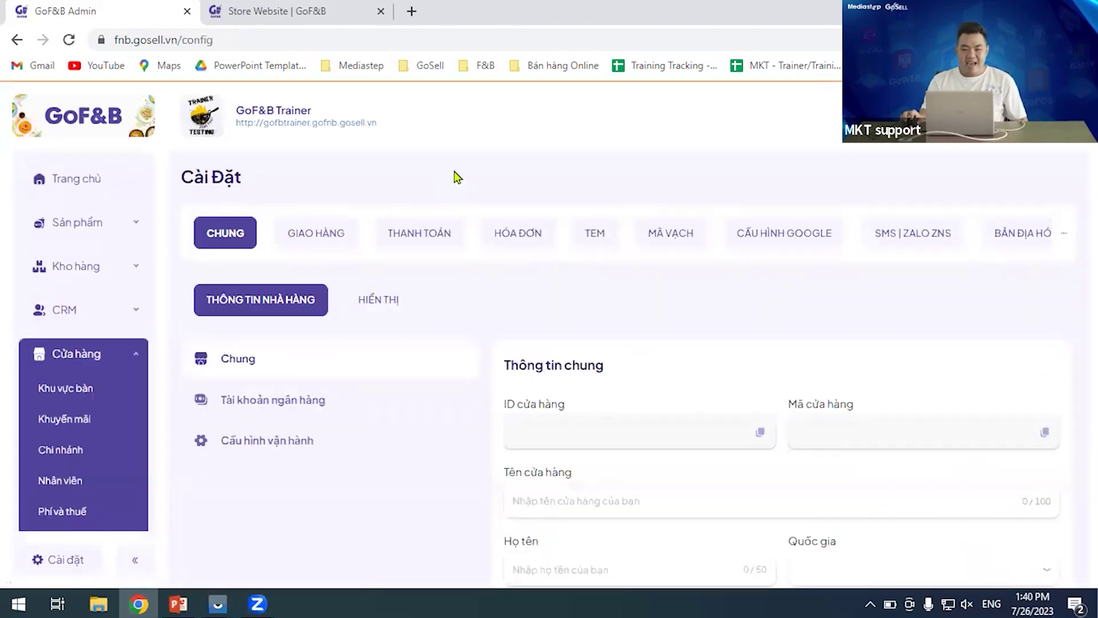
pyautogui.click(403, 234)
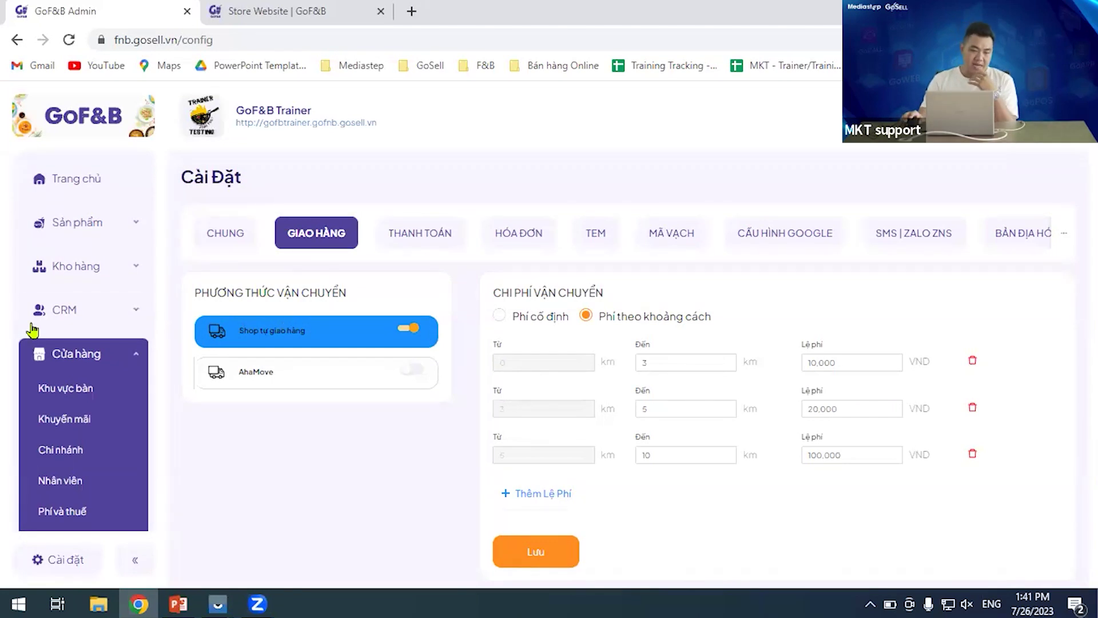
# Open the Chung settings and review the store's general details under Thông tin nhà hàng.
pyautogui.scroll(-2, 111, 389)
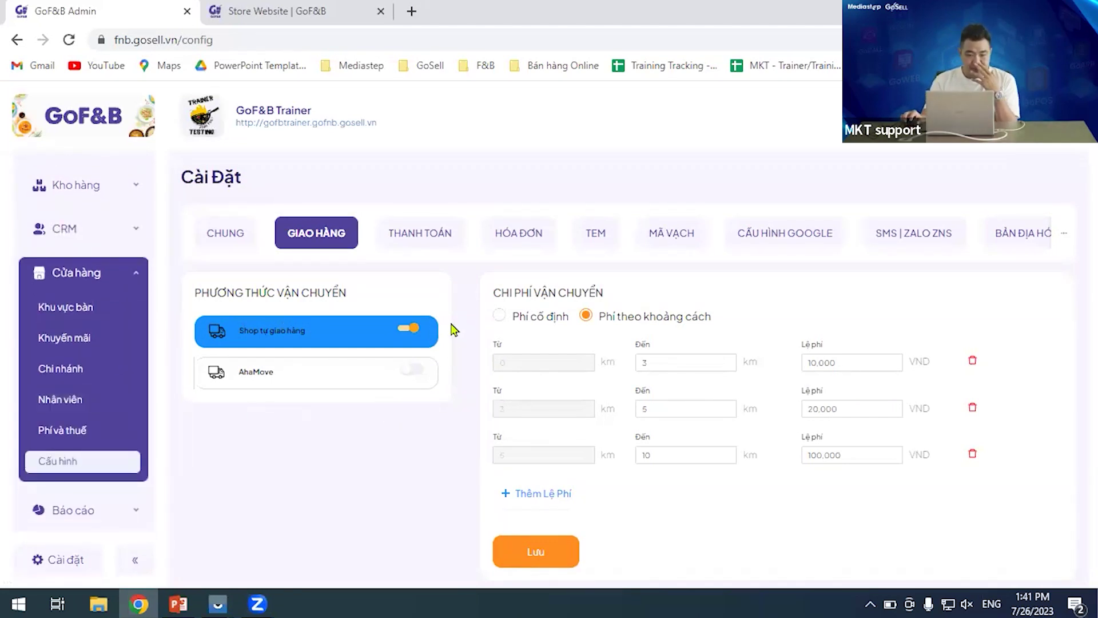
pyautogui.scroll(-1, 464, 264)
pyautogui.click(221, 230)
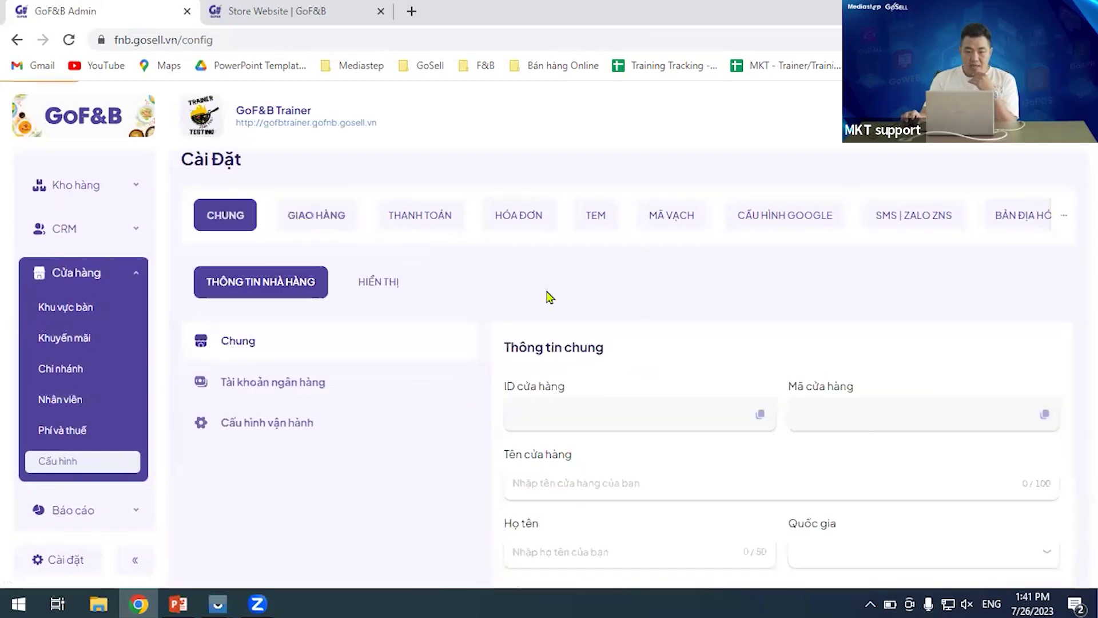
pyautogui.scroll(-3, 466, 327)
pyautogui.scroll(2, 466, 321)
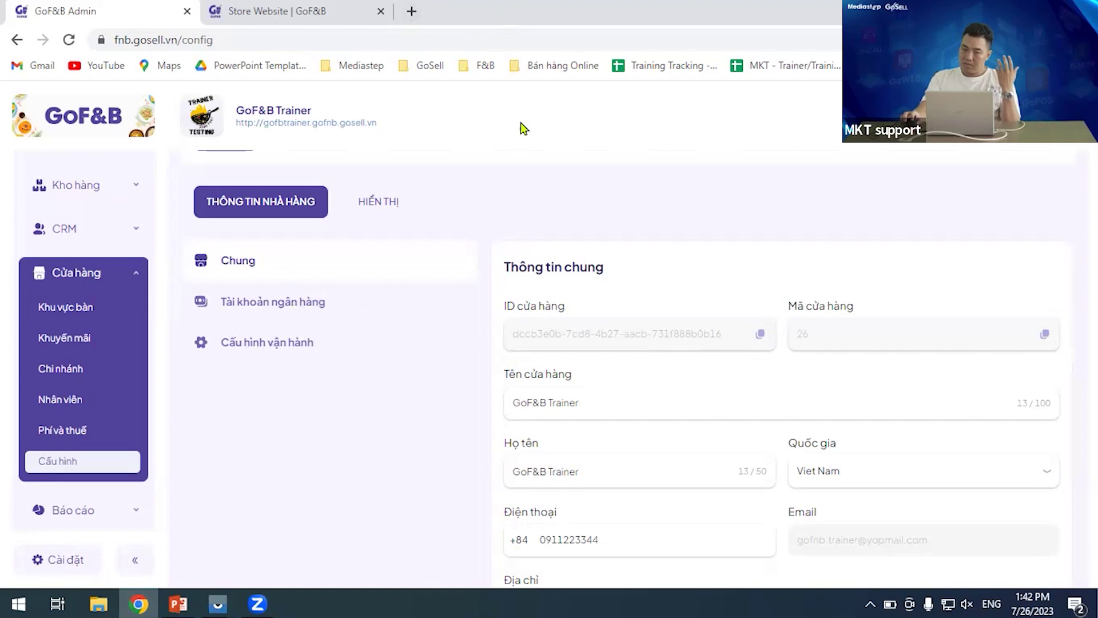
pyautogui.scroll(-1, 115, 367)
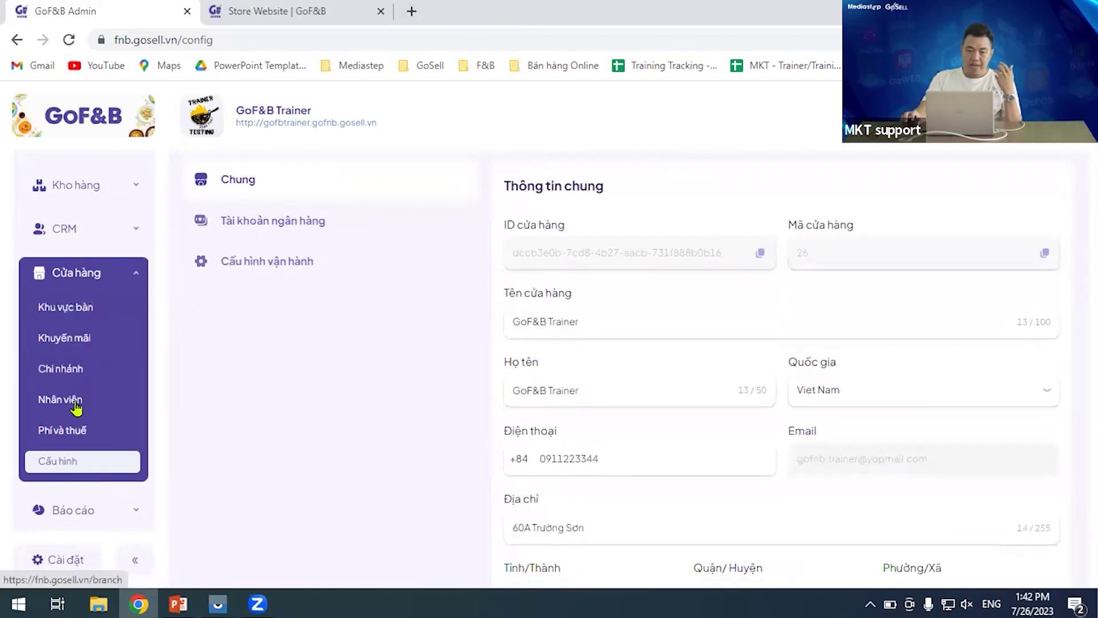
pyautogui.scroll(1, 457, 284)
pyautogui.scroll(1, 468, 286)
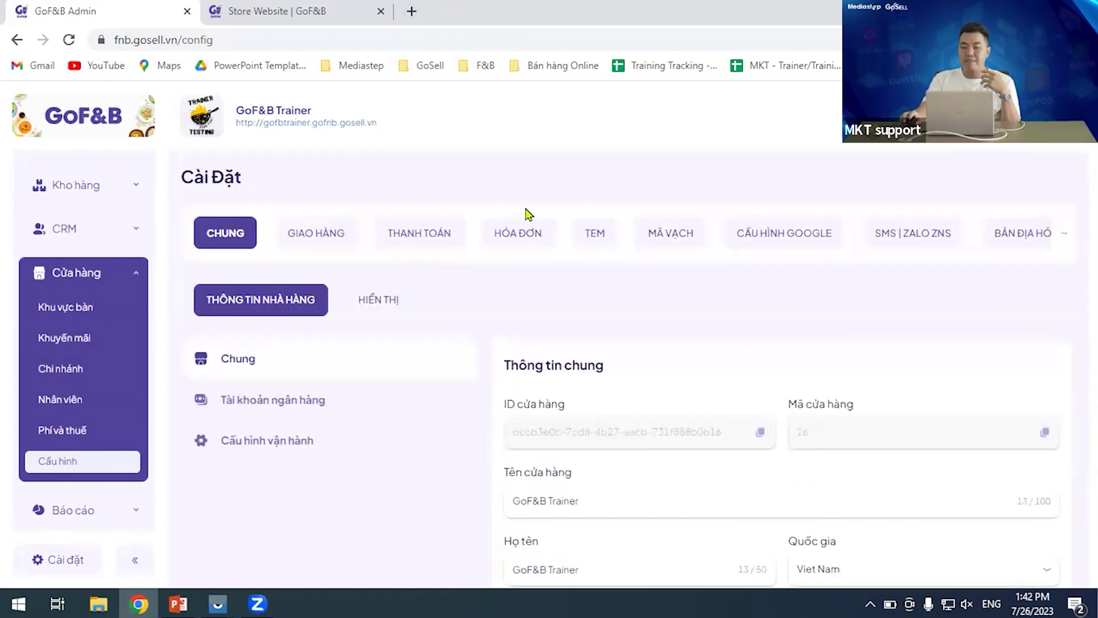
# Open the bookmarked GoF&B POS site in a new browser tab and log in with the prefilled account.
pyautogui.click(411, 12)
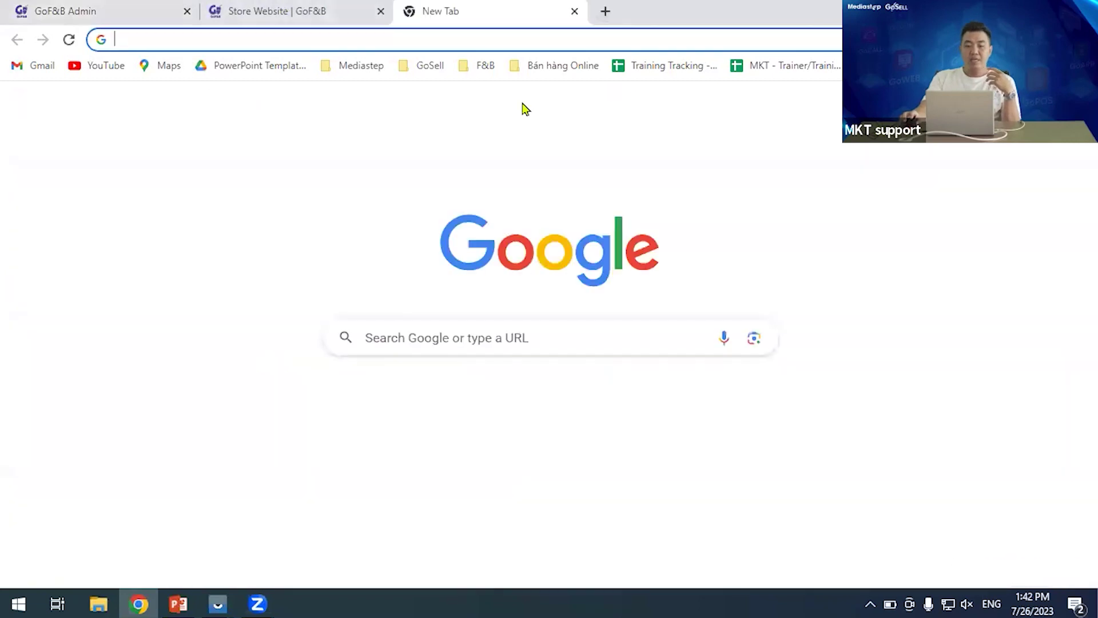
pyautogui.click(484, 67)
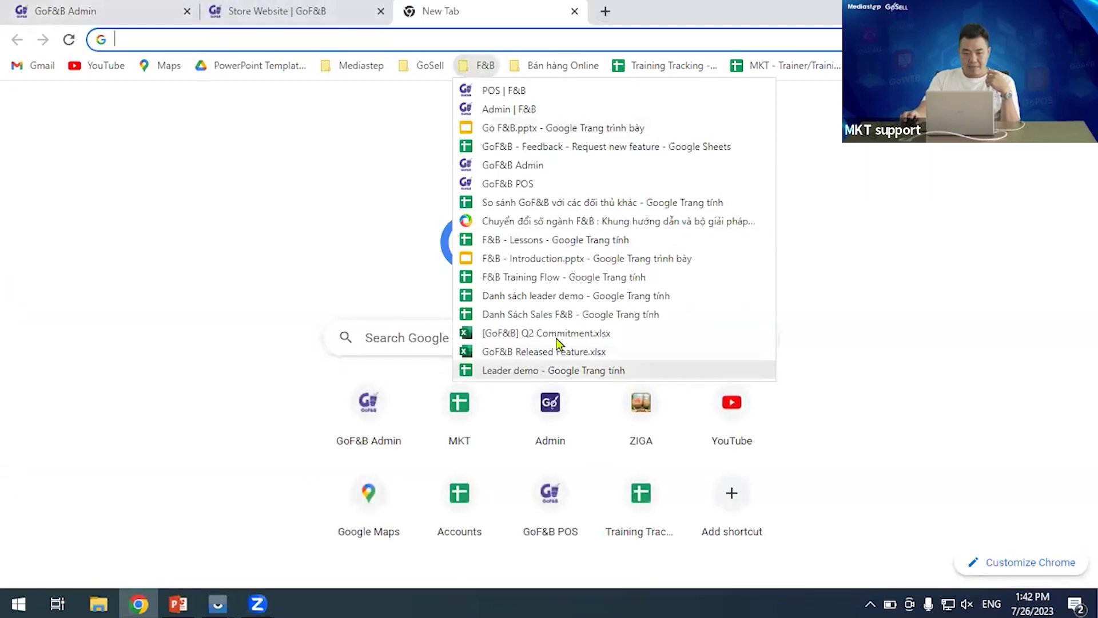
pyautogui.click(555, 184)
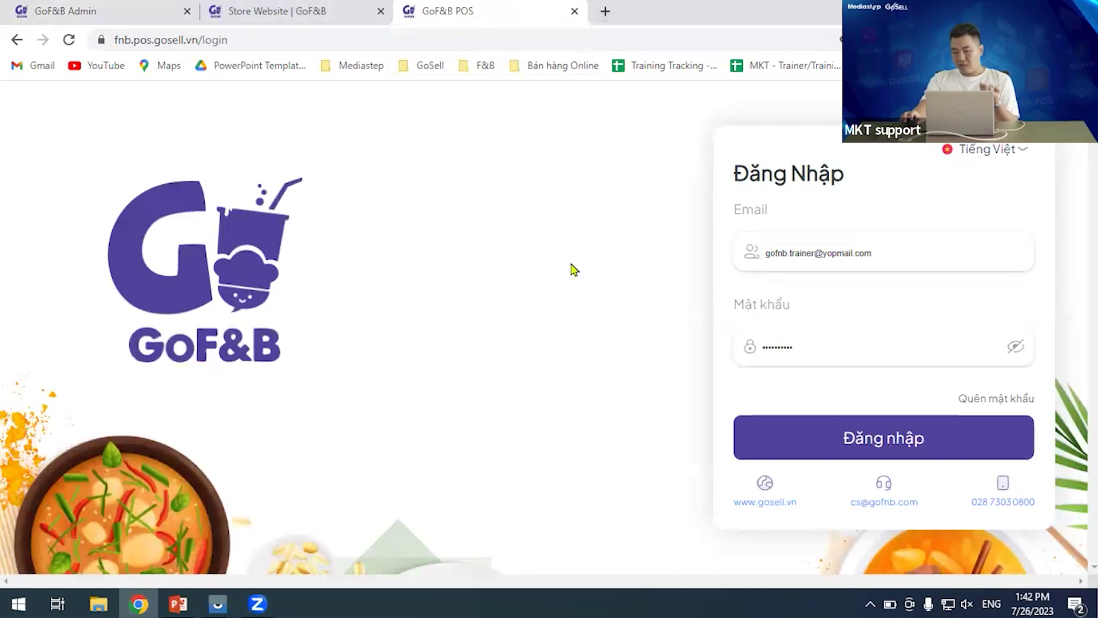
pyautogui.click(860, 438)
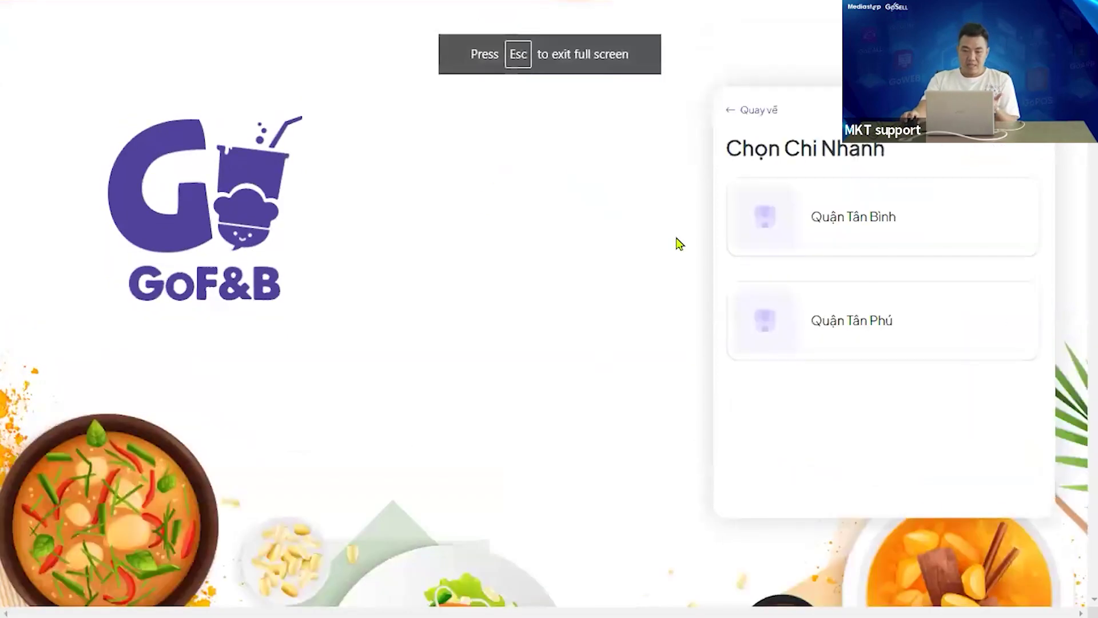
# Choose the Quận Tân Bình branch and start the shift with an opening cash amount of 0 VND.
pyautogui.click(864, 240)
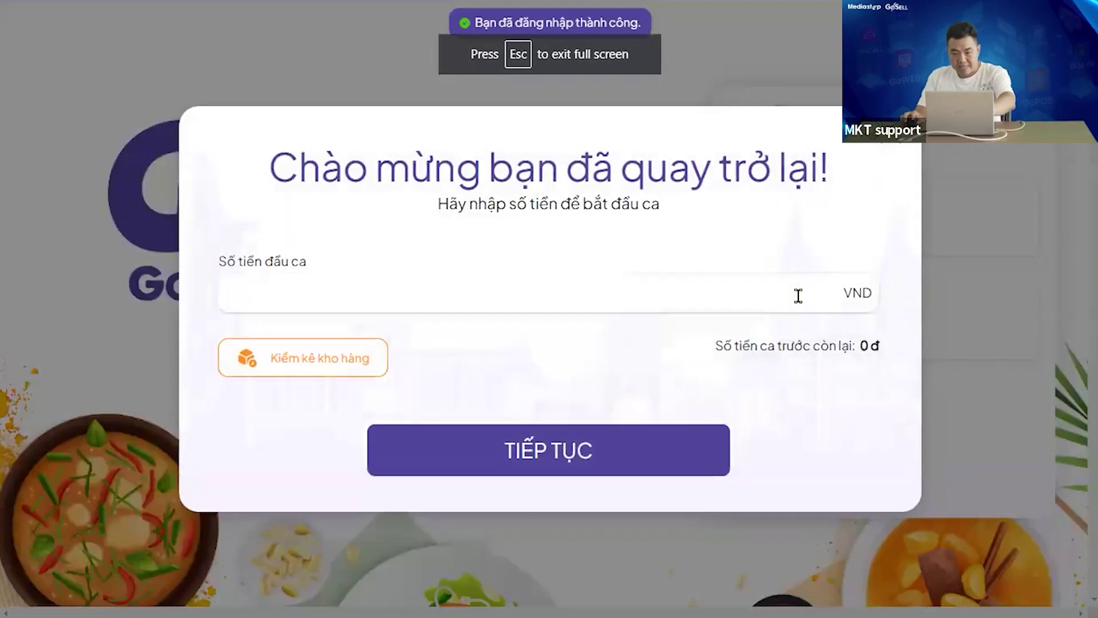
pyautogui.click(800, 295)
pyautogui.write('0')
pyautogui.click(595, 440)
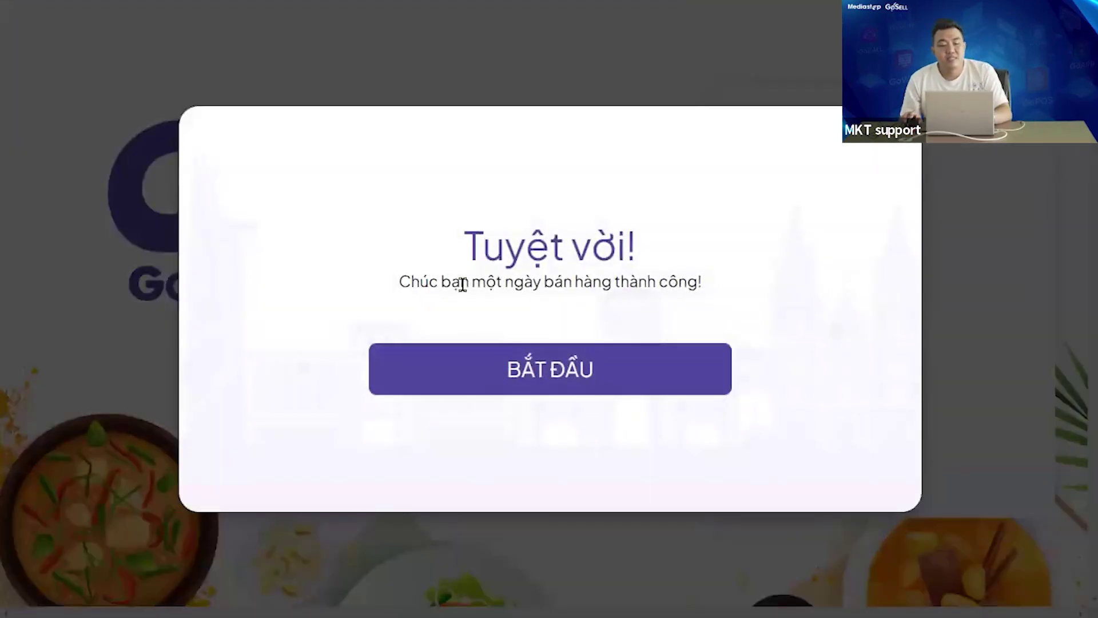
pyautogui.click(518, 384)
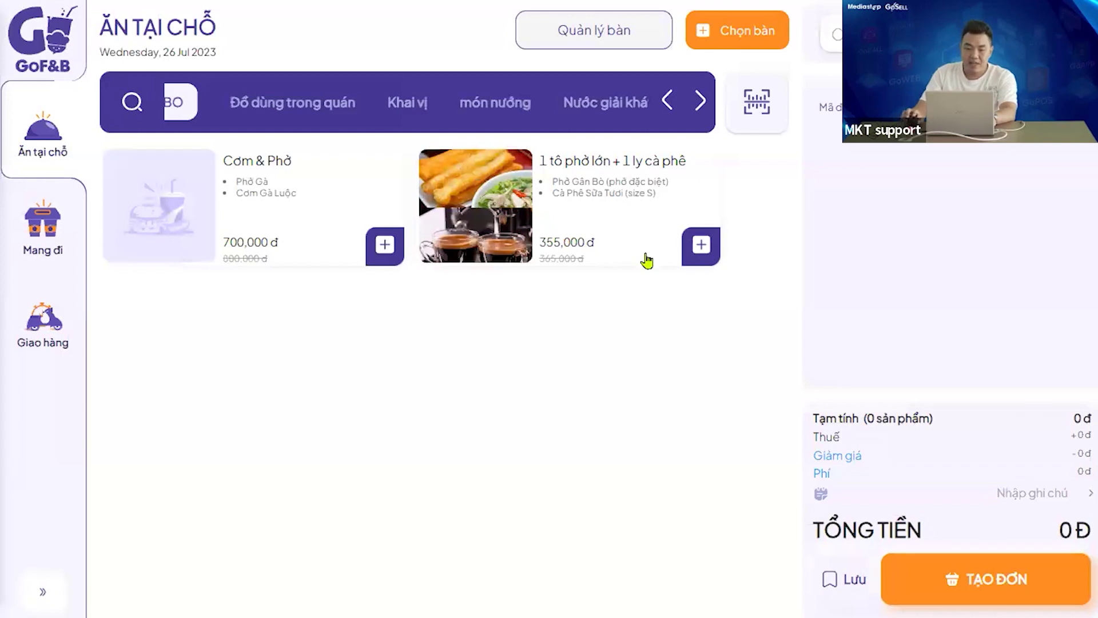
# View the Nhà bếp kitchen management screen's Gọi món view and return to the POS home page (Trang chủ).
pyautogui.click(43, 594)
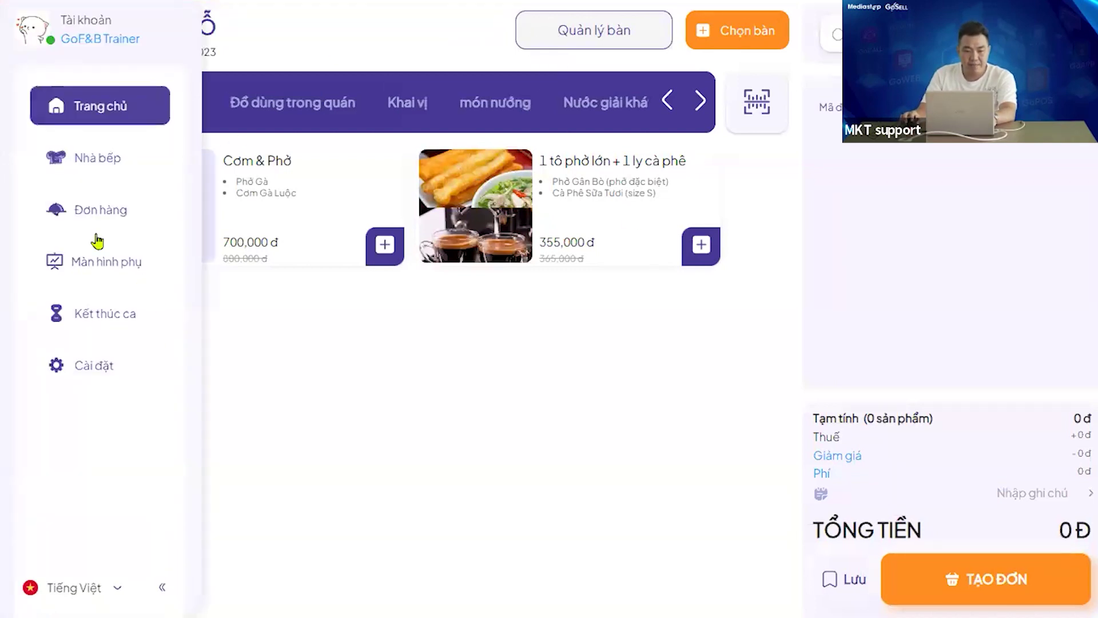
pyautogui.click(98, 165)
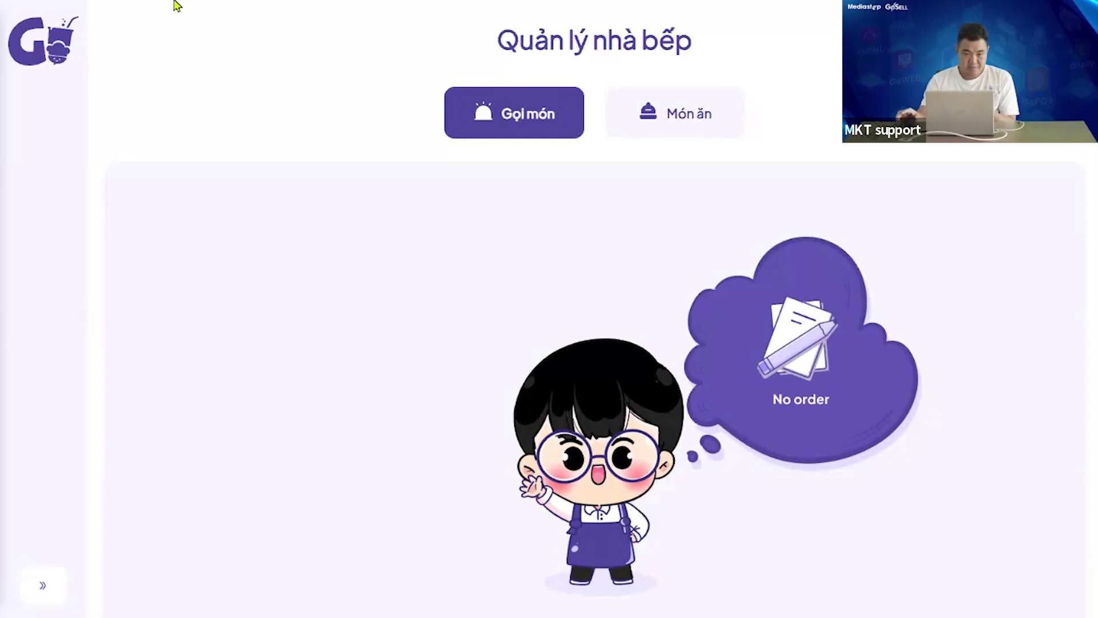
pyautogui.click(47, 589)
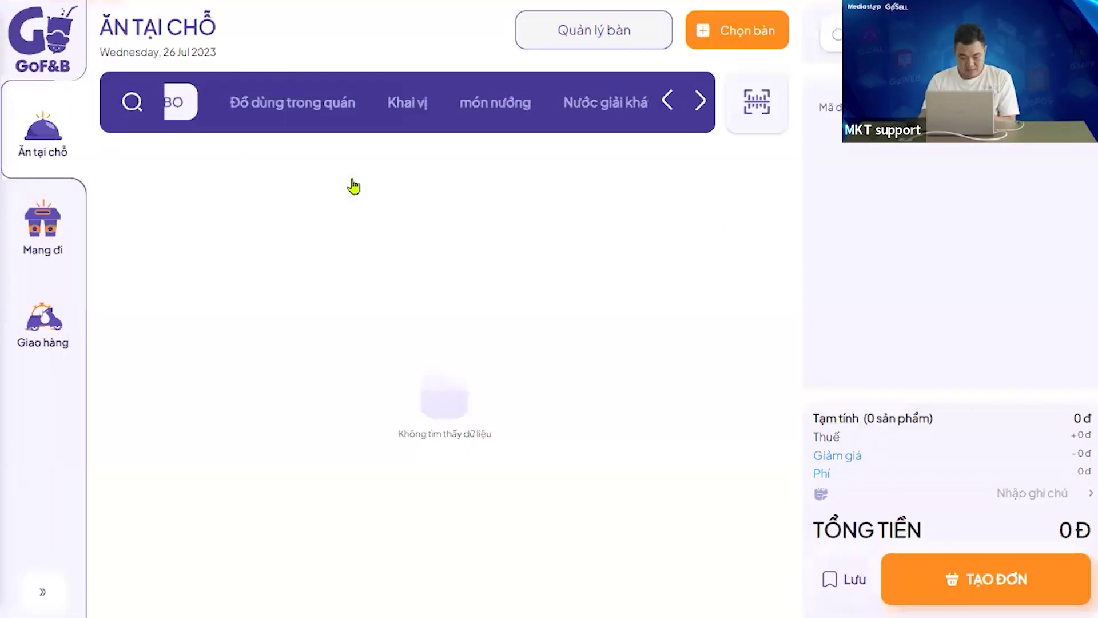
pyautogui.click(352, 184)
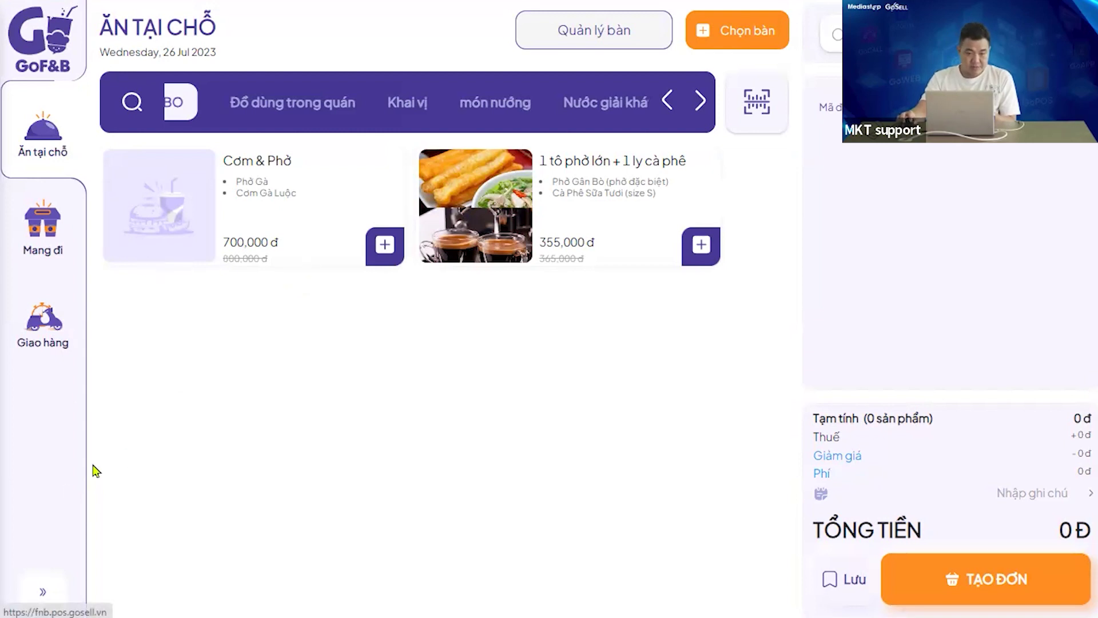
# Open the Đơn hàng order list and confirm the Store App order waiting under Chờ xác nhận.
pyautogui.click(43, 594)
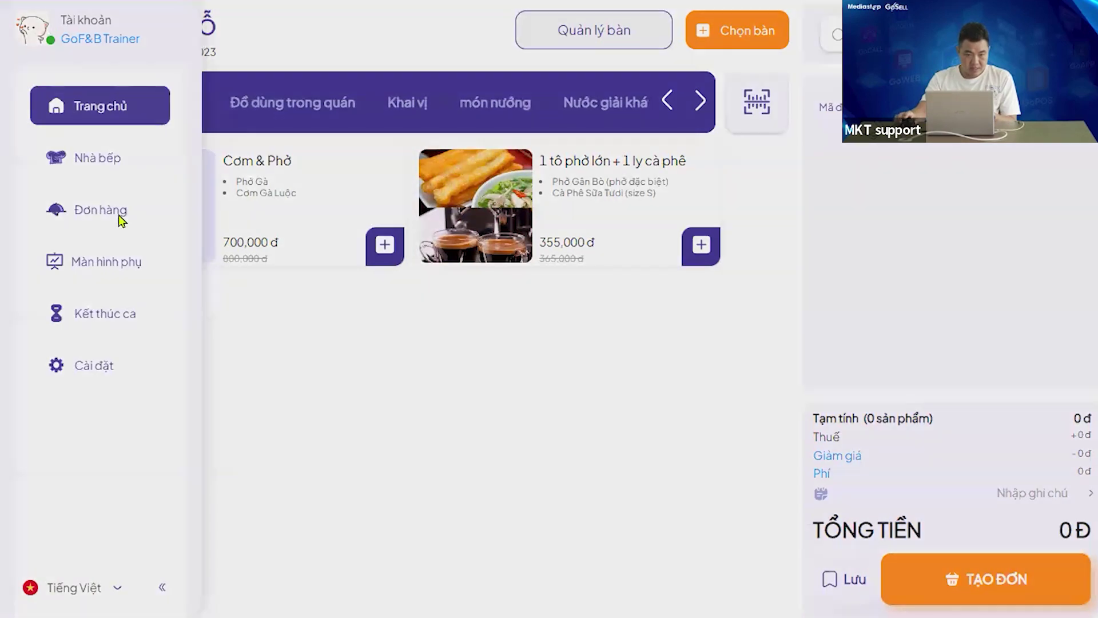
pyautogui.click(120, 218)
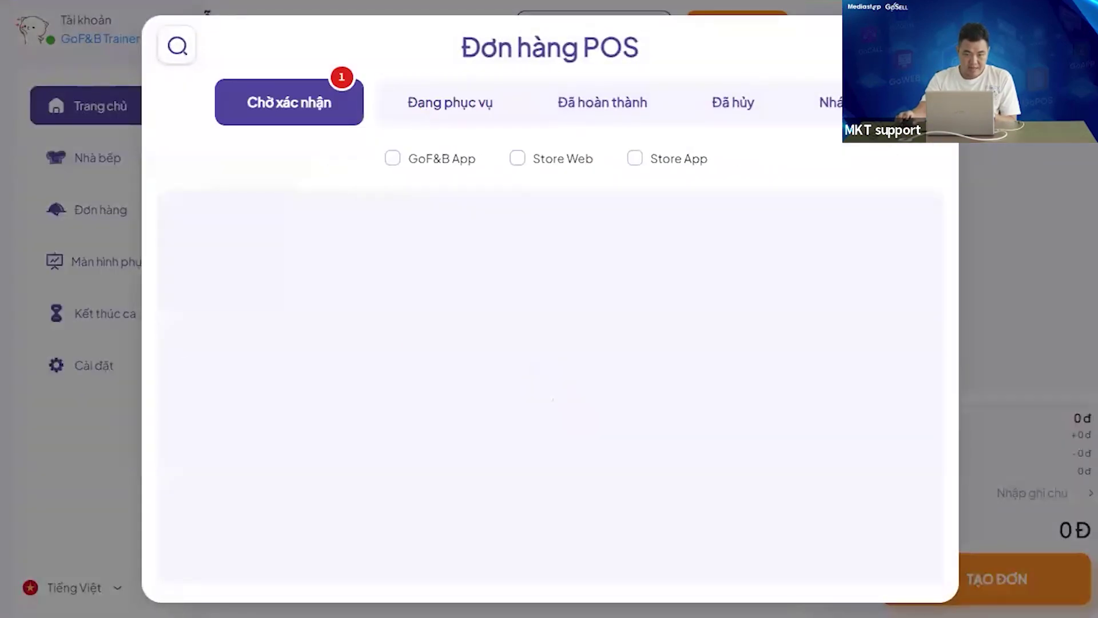
pyautogui.moveTo(468, 51); pyautogui.dragTo(540, 64)
pyautogui.click(434, 57)
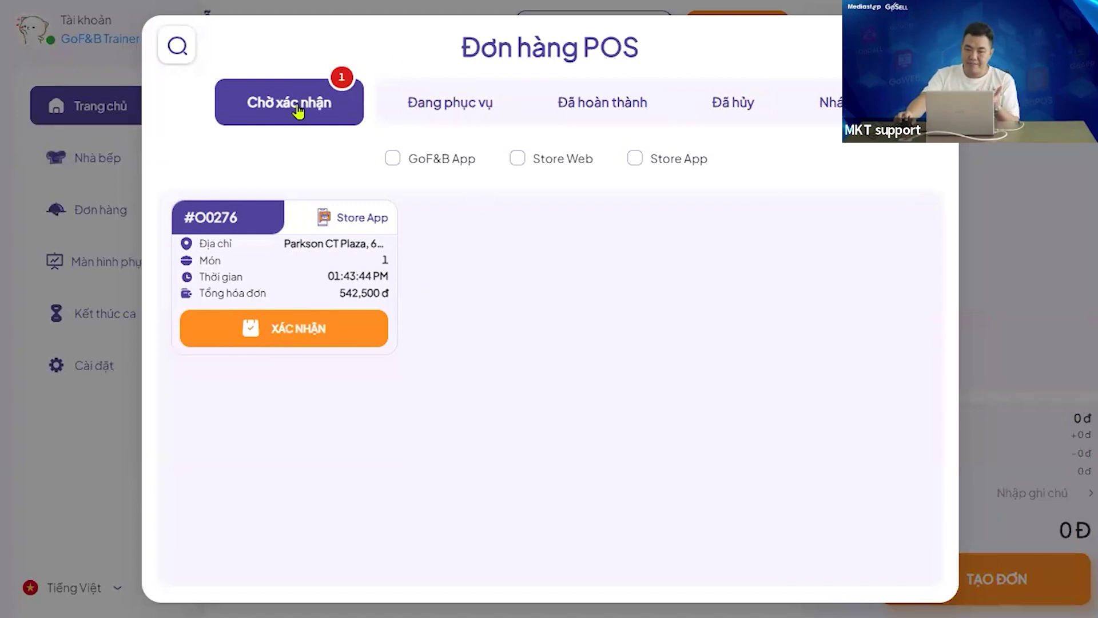
pyautogui.click(290, 342)
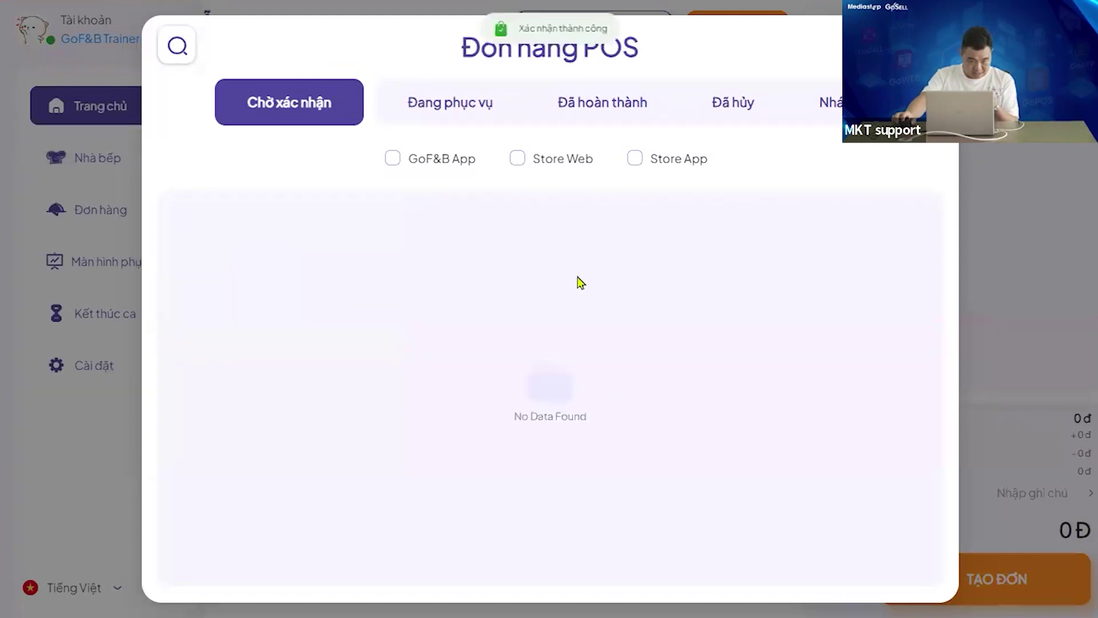
# Close the order list and mark the online order's Gỏi ngó sen dish as done in Nhà bếp.
pyautogui.click(121, 199)
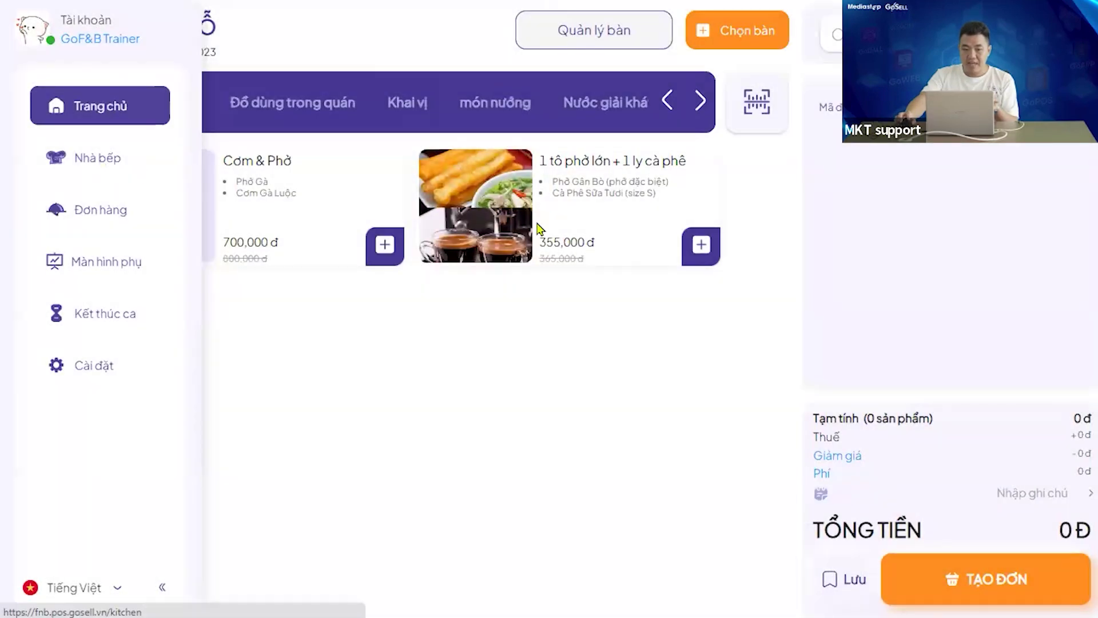
pyautogui.click(96, 157)
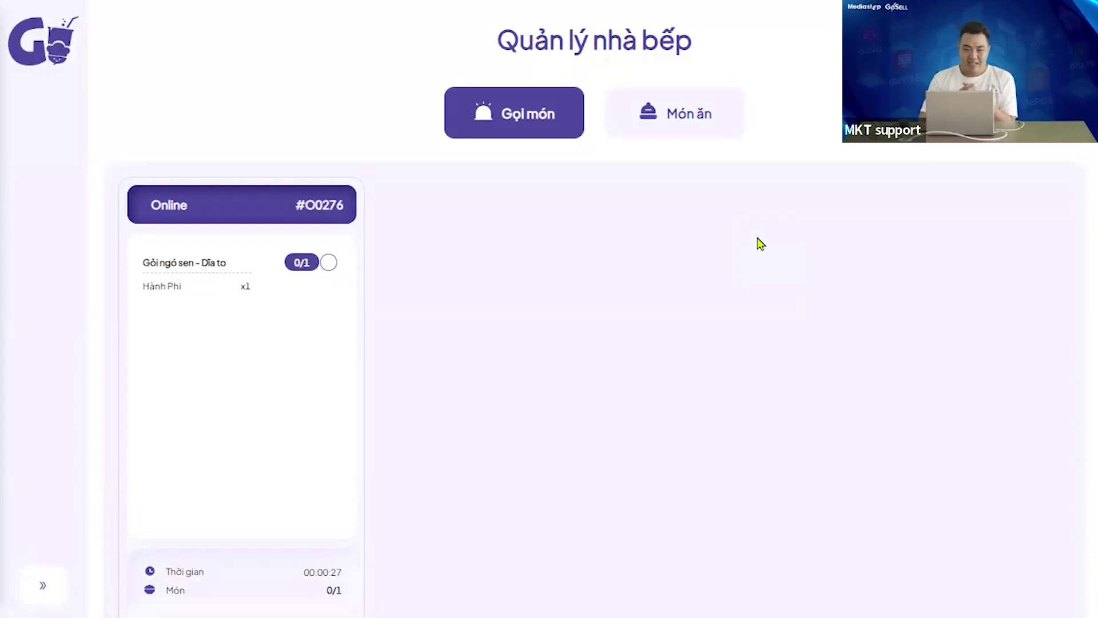
pyautogui.click(334, 266)
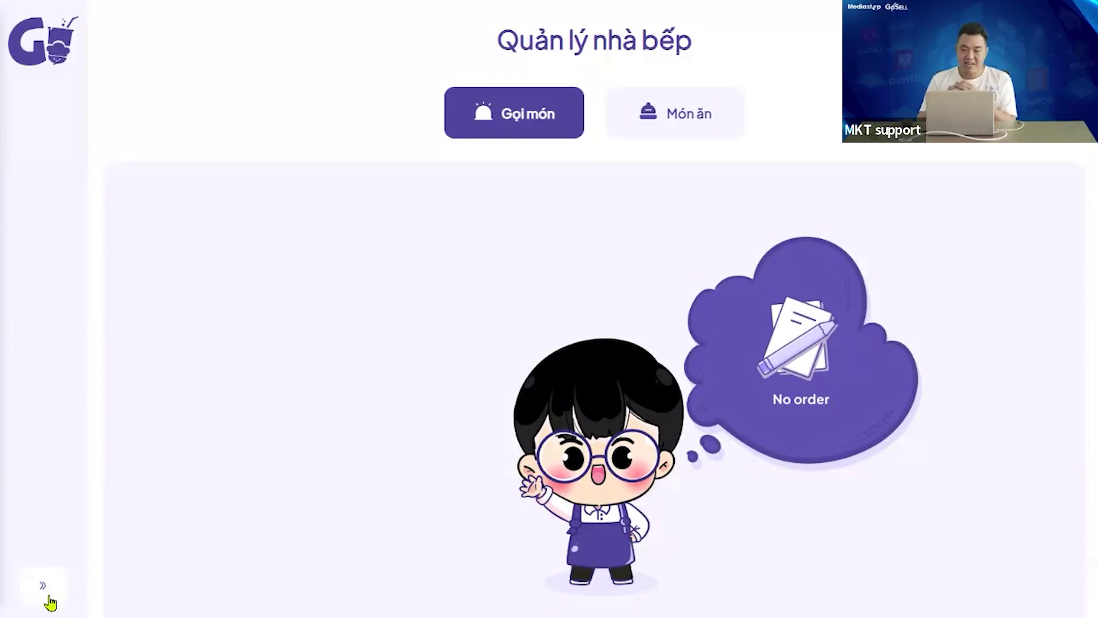
# Return from the kitchen screen to the POS home page (Trang chủ) and exit full screen.
pyautogui.moveTo(152, 4)
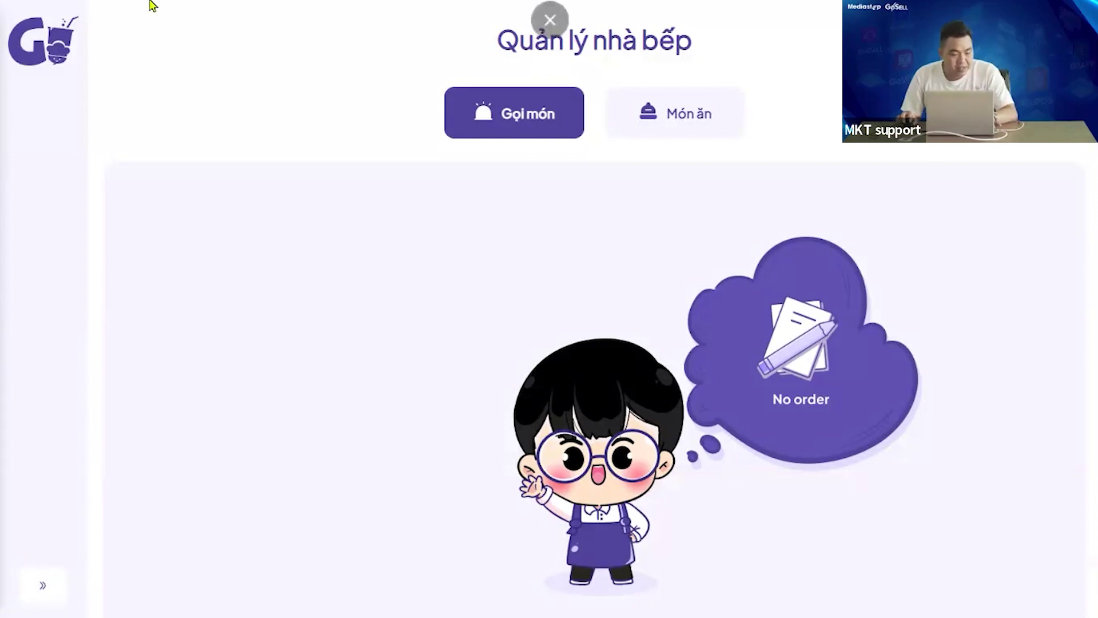
pyautogui.click(42, 586)
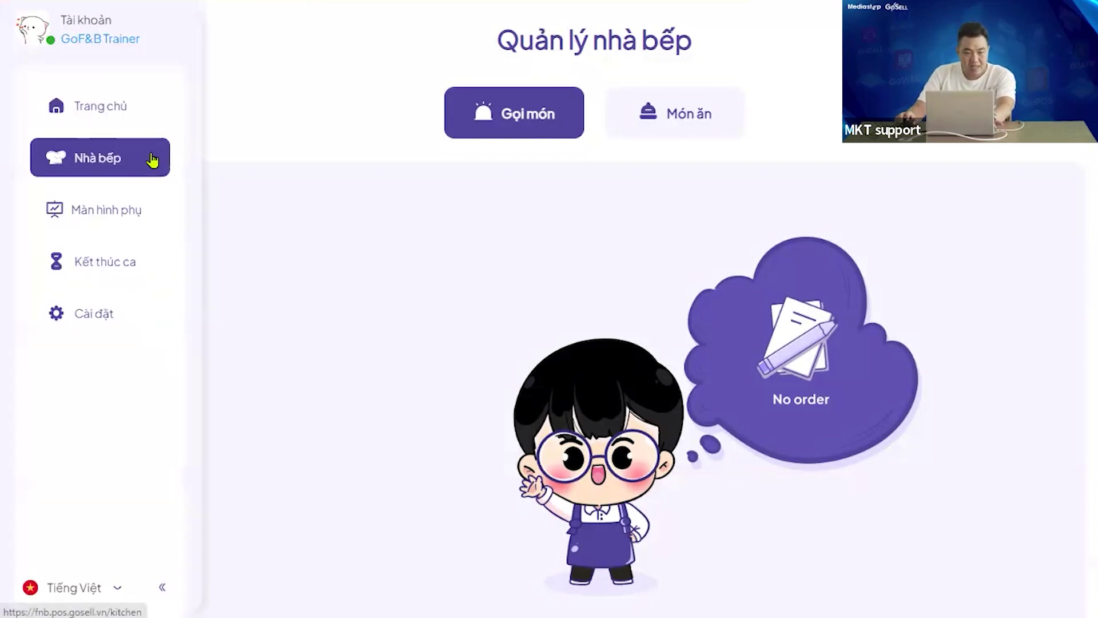
pyautogui.click(111, 110)
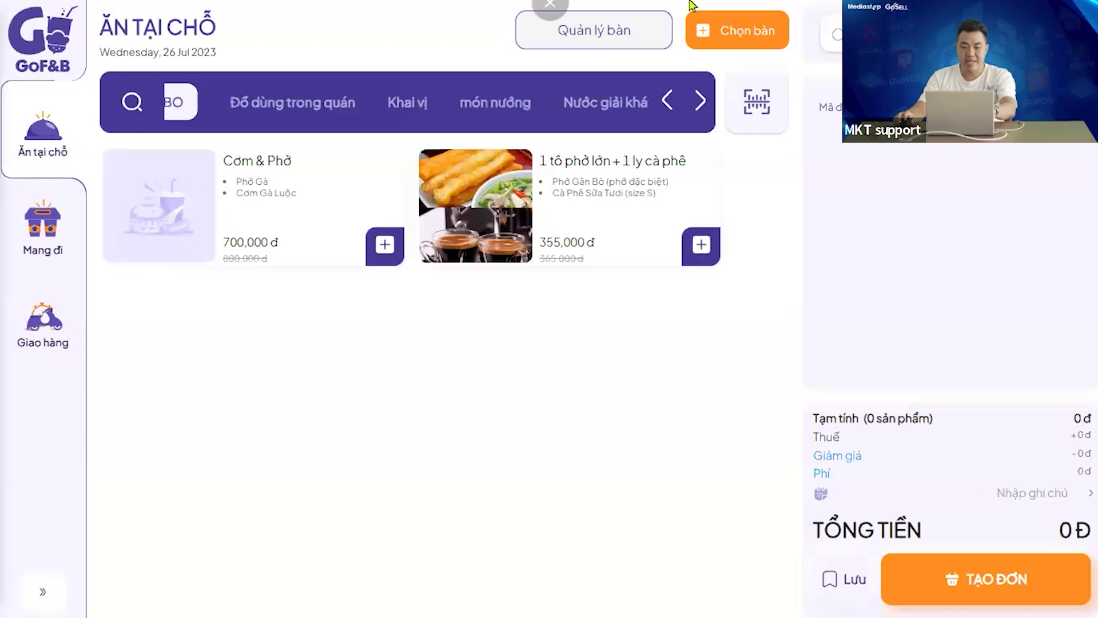
pyautogui.click(550, 50)
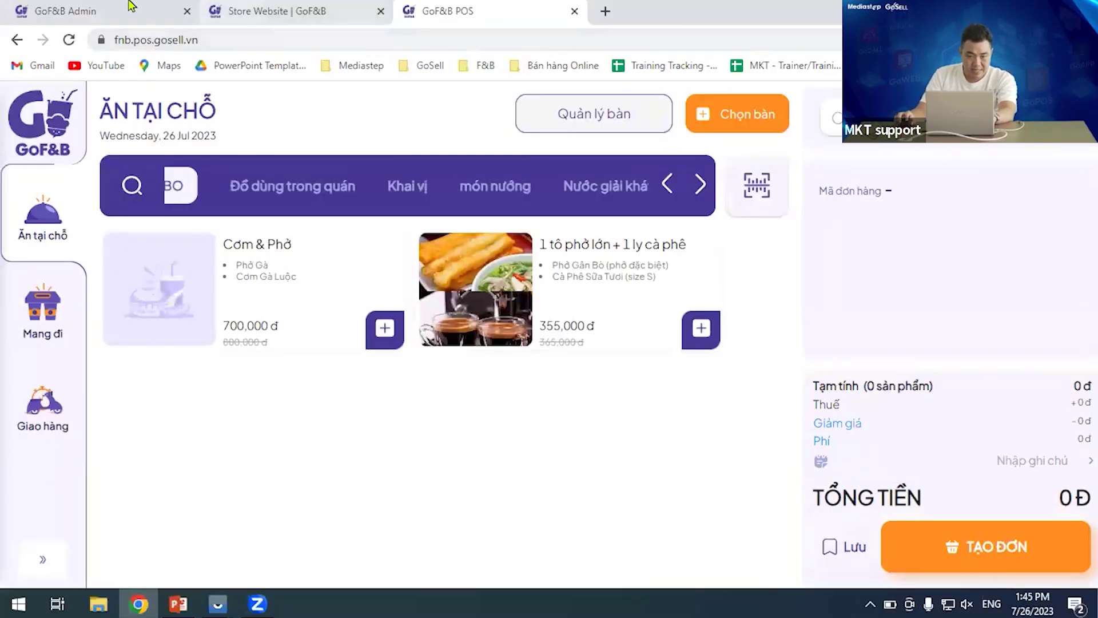
# Switch to GoF&B Admin, examine the Tem stamp's enlarged print preview, including the Coffee item, and cancel printing.
pyautogui.click(65, 11)
pyautogui.click(595, 235)
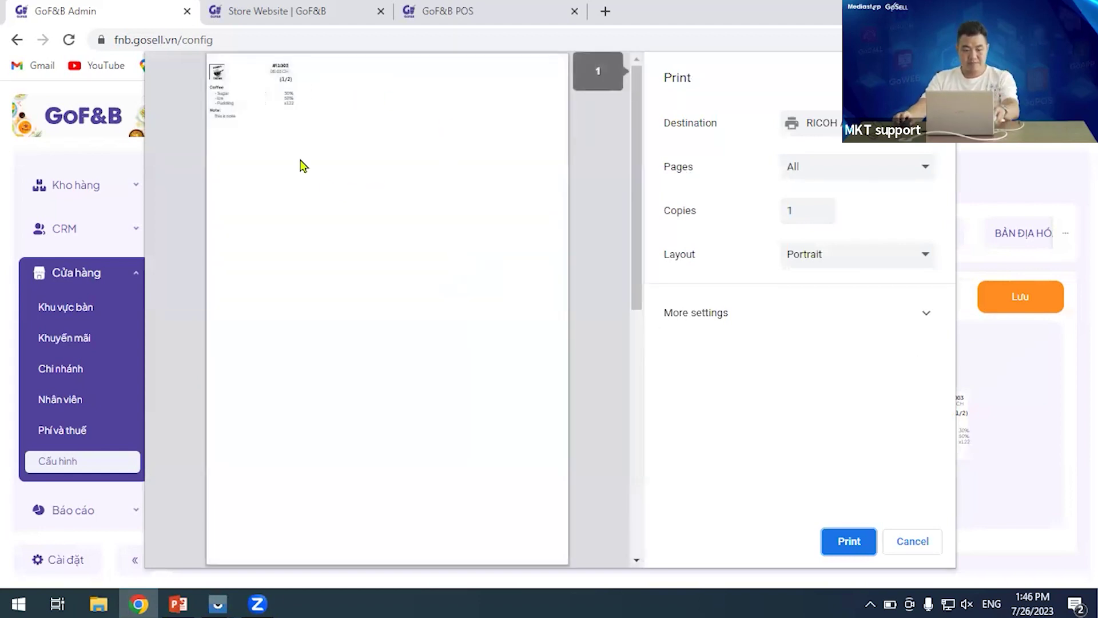
pyautogui.scroll(3, 294, 147)
pyautogui.moveTo(449, 563); pyautogui.dragTo(245, 564)
pyautogui.scroll(2, 412, 286)
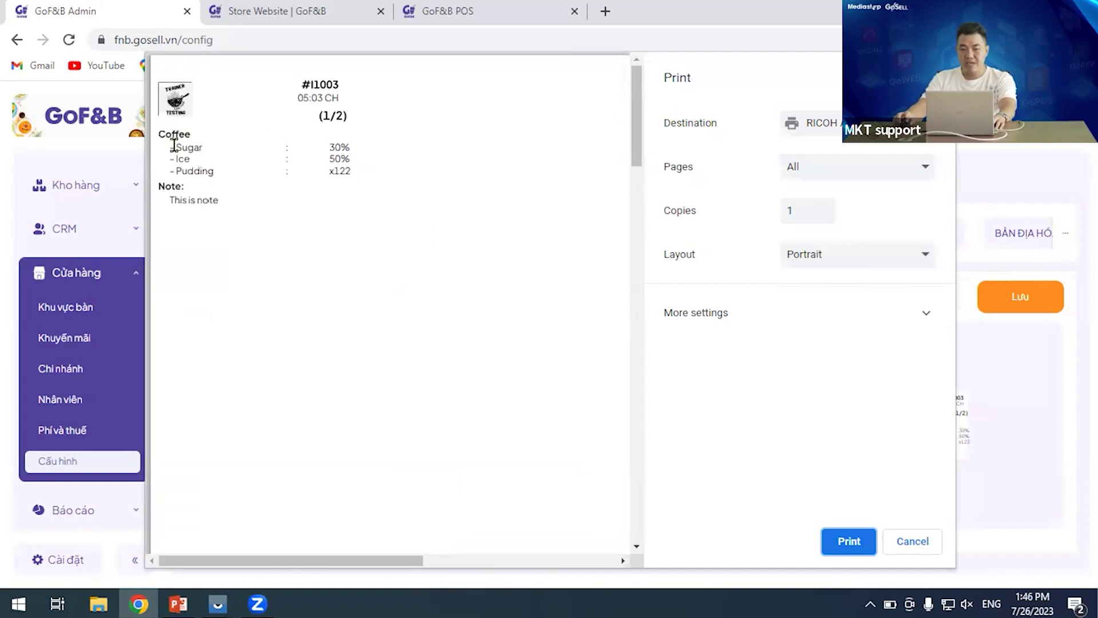
pyautogui.moveTo(156, 137); pyautogui.dragTo(192, 137)
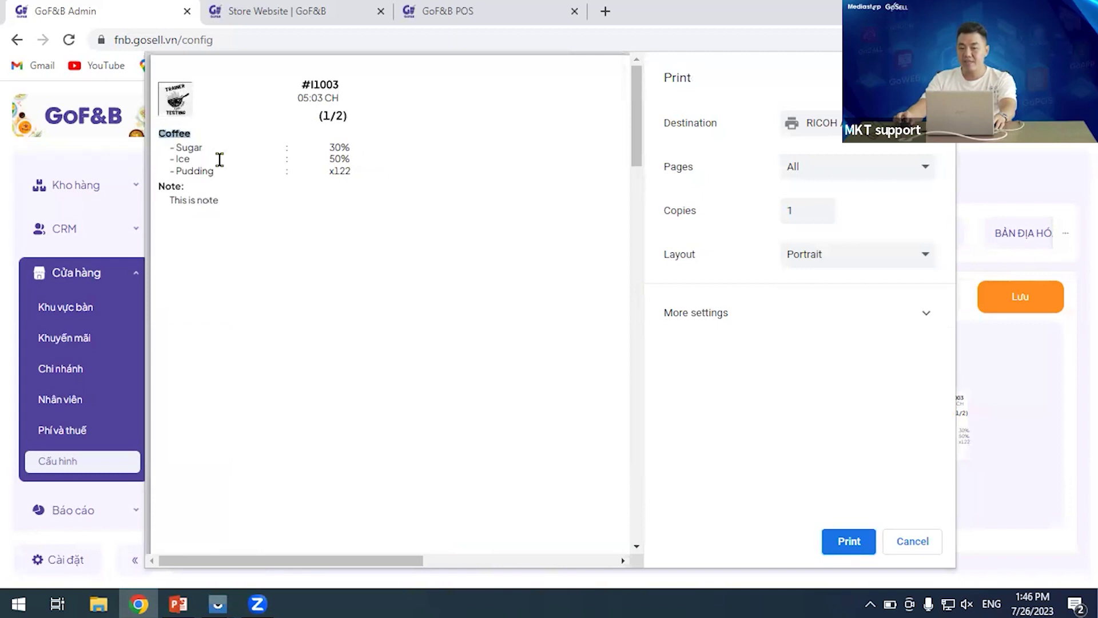
pyautogui.click(513, 326)
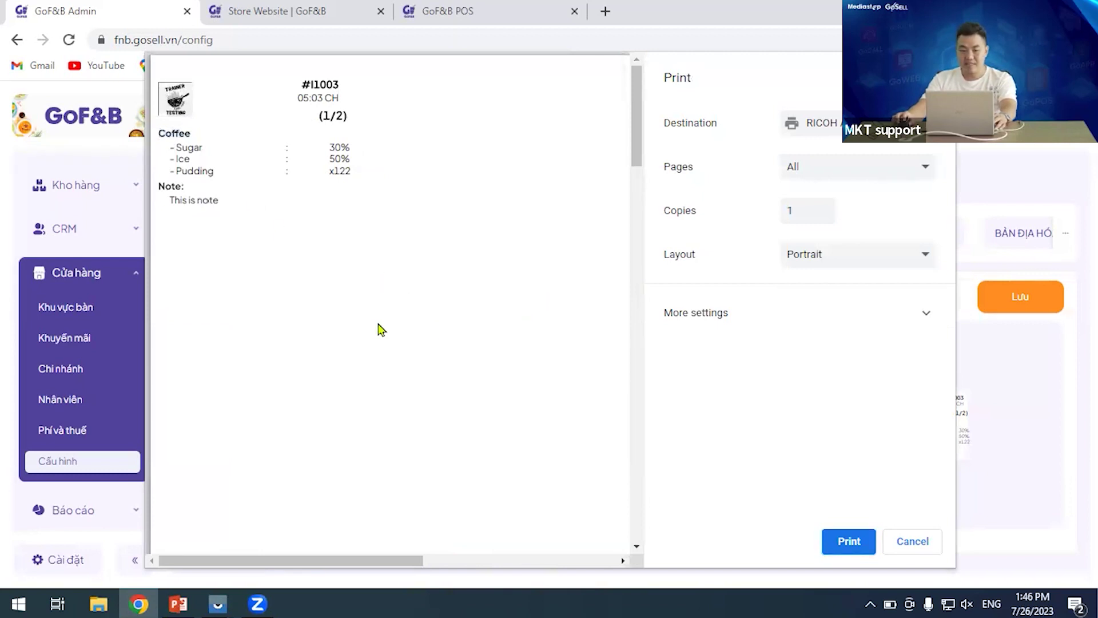
pyautogui.click(915, 542)
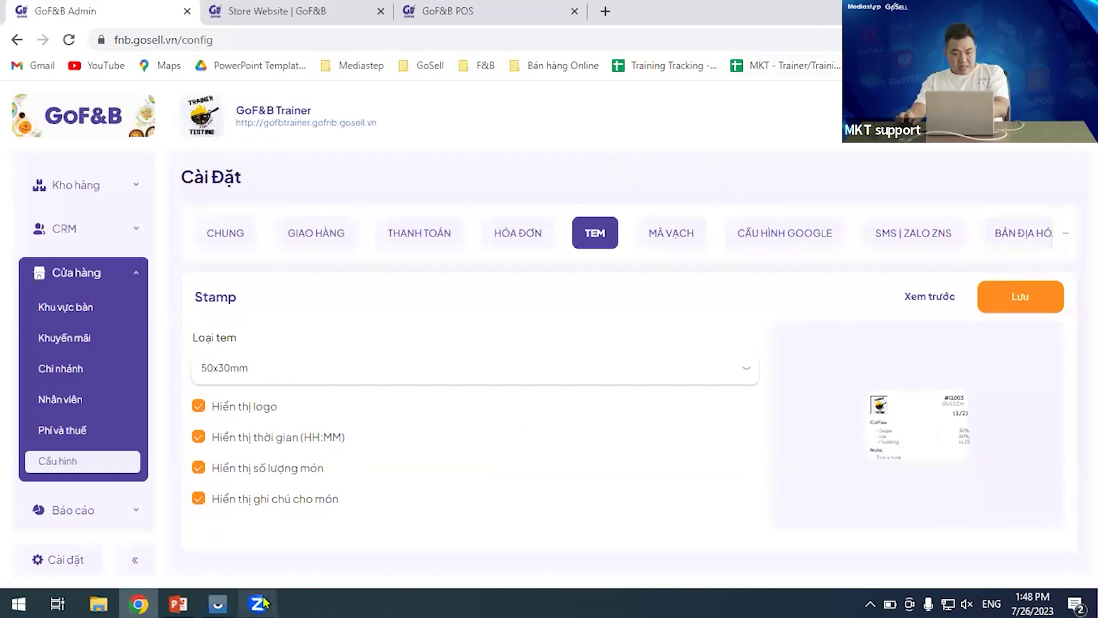
# Switch to Vysor and reconnect the mirroring of the iOS device.
pyautogui.moveTo(218, 603)
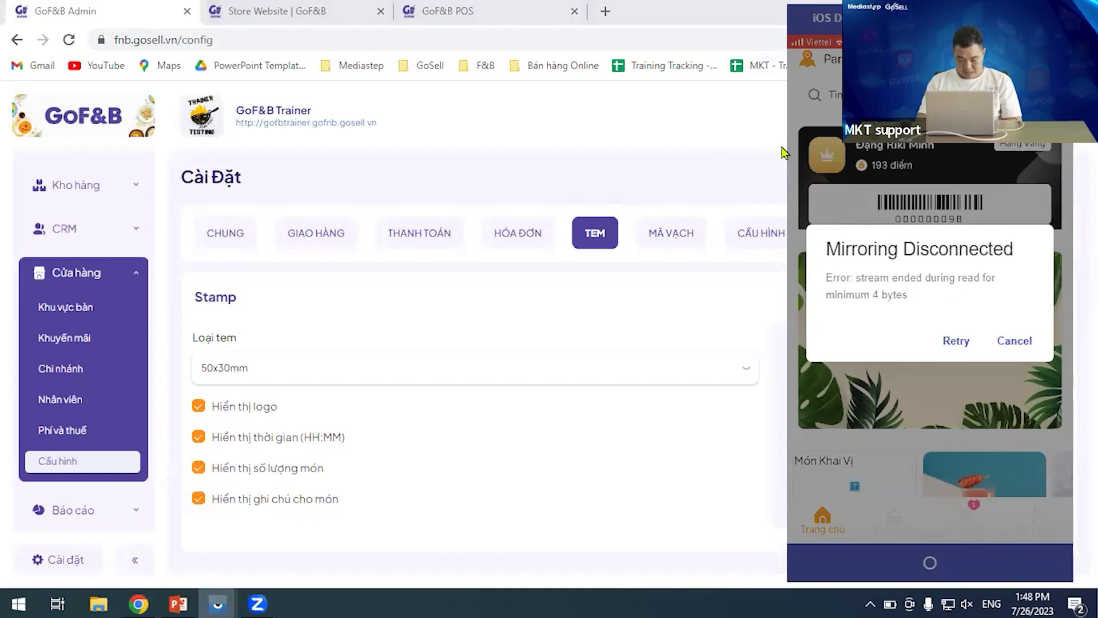
pyautogui.click(956, 342)
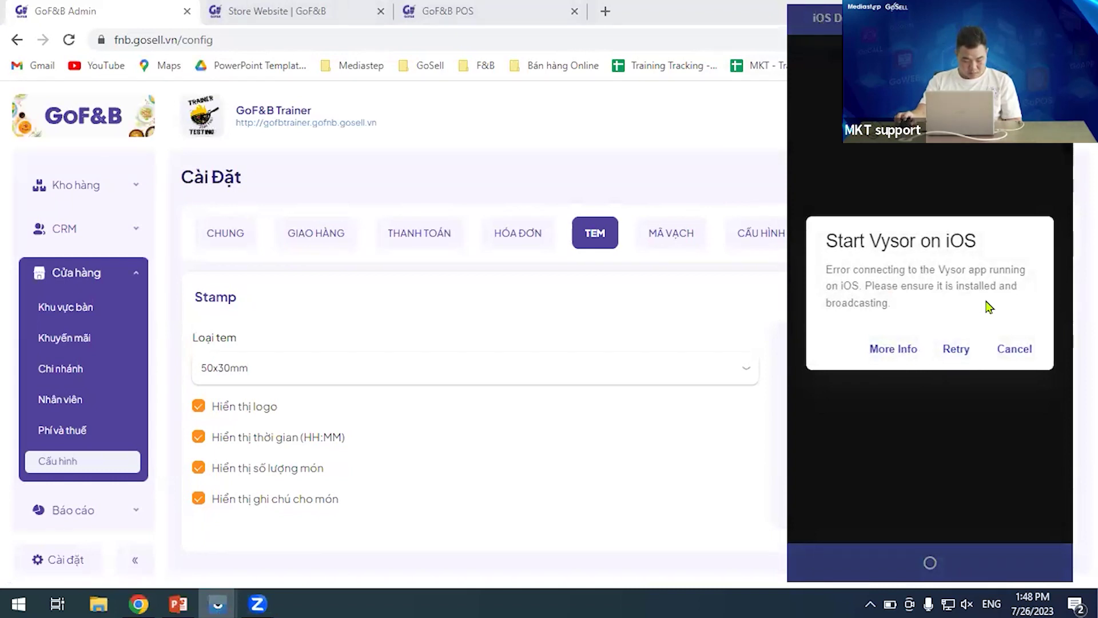
pyautogui.click(956, 349)
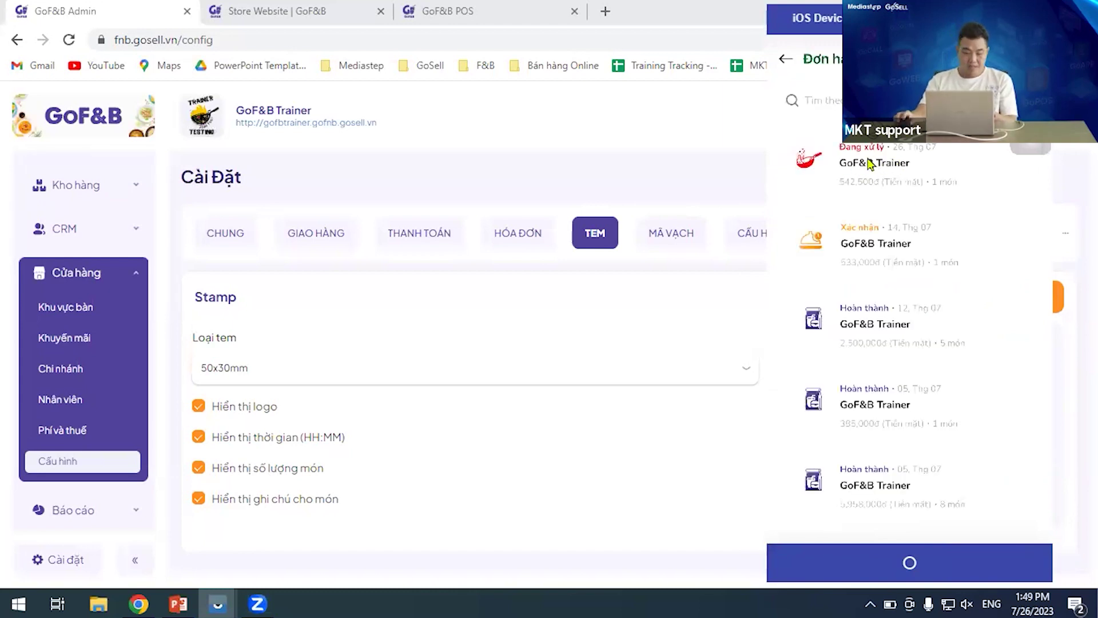
# Review the details of the Đang xử lý order in the mirrored customer app and switch to the GoF&B POS page.
pyautogui.click(869, 164)
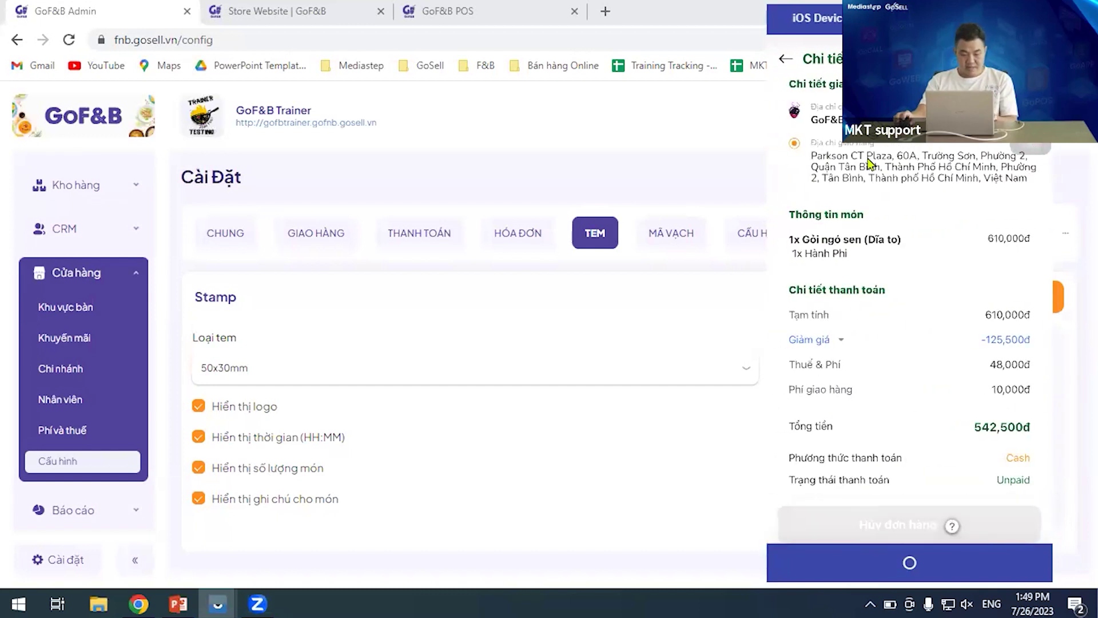
pyautogui.scroll(5, 869, 164)
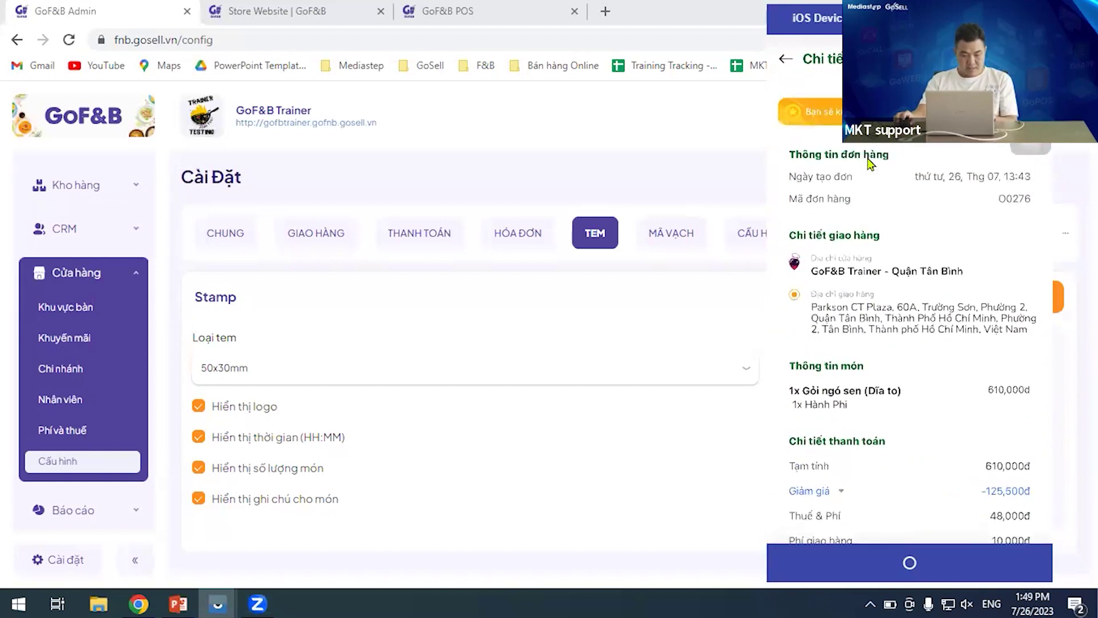
pyautogui.click(464, 11)
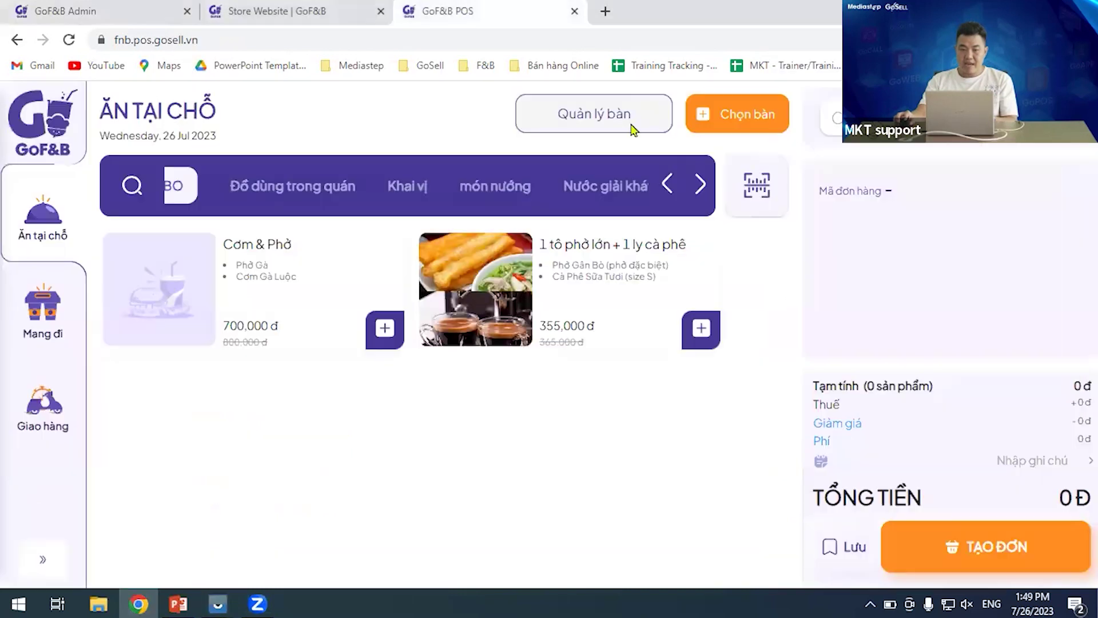
# Record a 600,000 đ cash payment for the online order from the POS order list and return to a new order.
pyautogui.click(45, 564)
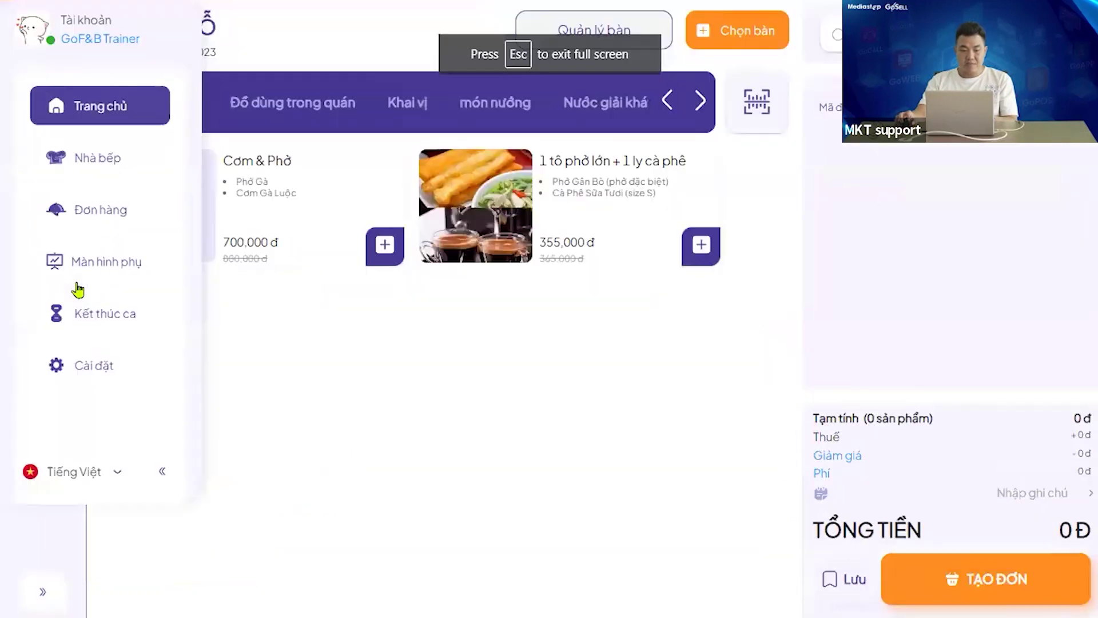
pyautogui.click(96, 216)
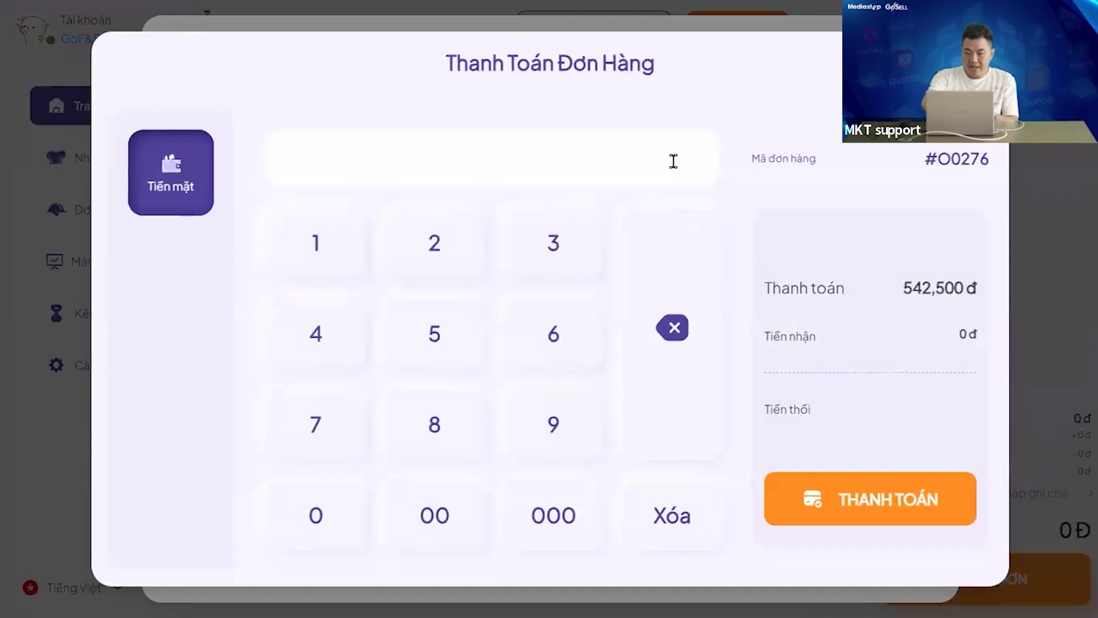
pyautogui.click(674, 161)
pyautogui.write('600,000')
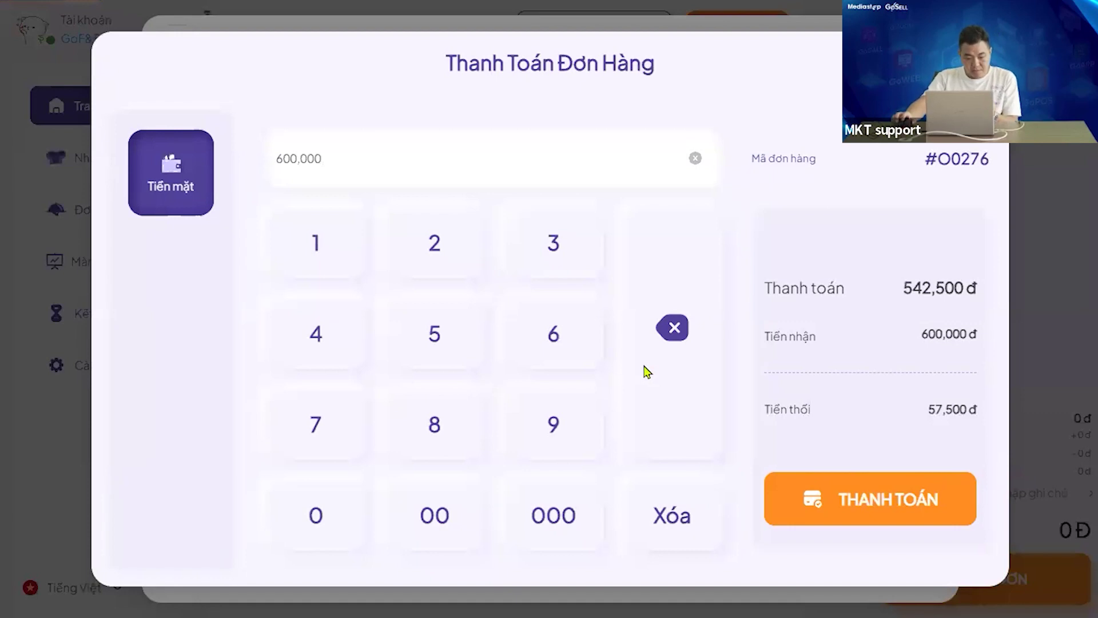
pyautogui.press('Return')
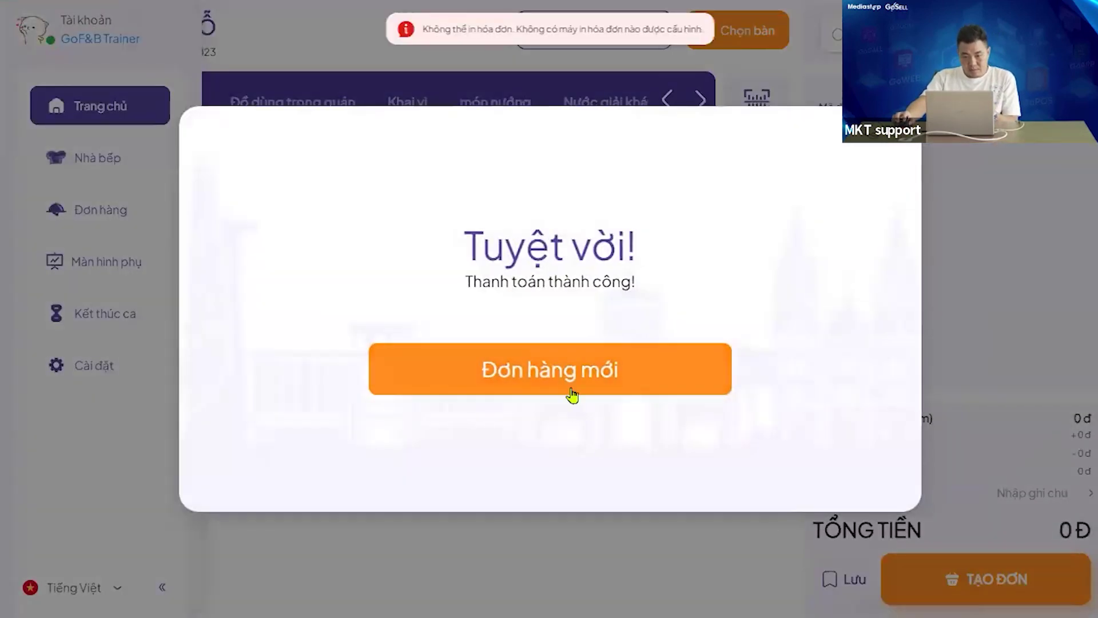
pyautogui.click(572, 382)
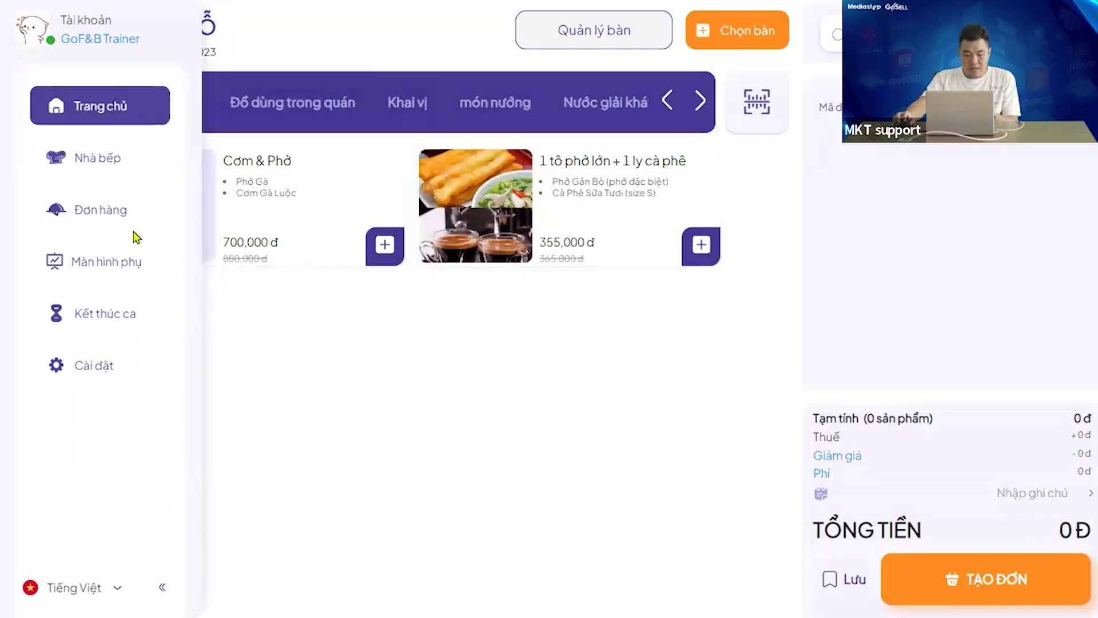
# Review the Đã hoàn thành orders in the POS order list, close it and exit full screen.
pyautogui.click(109, 217)
pyautogui.click(584, 104)
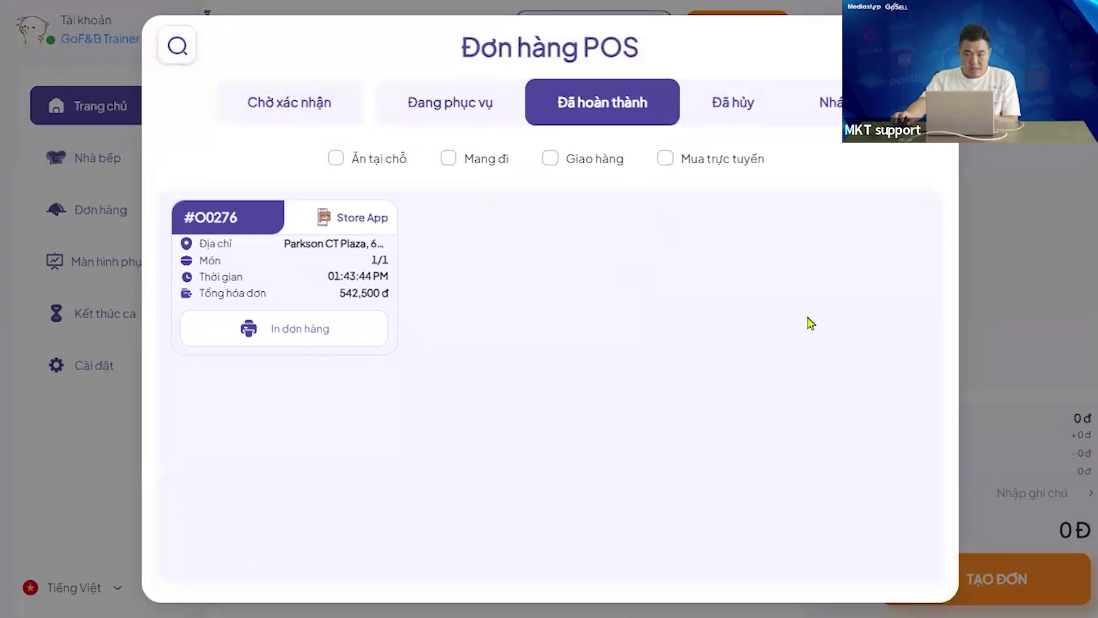
pyautogui.press('Escape')
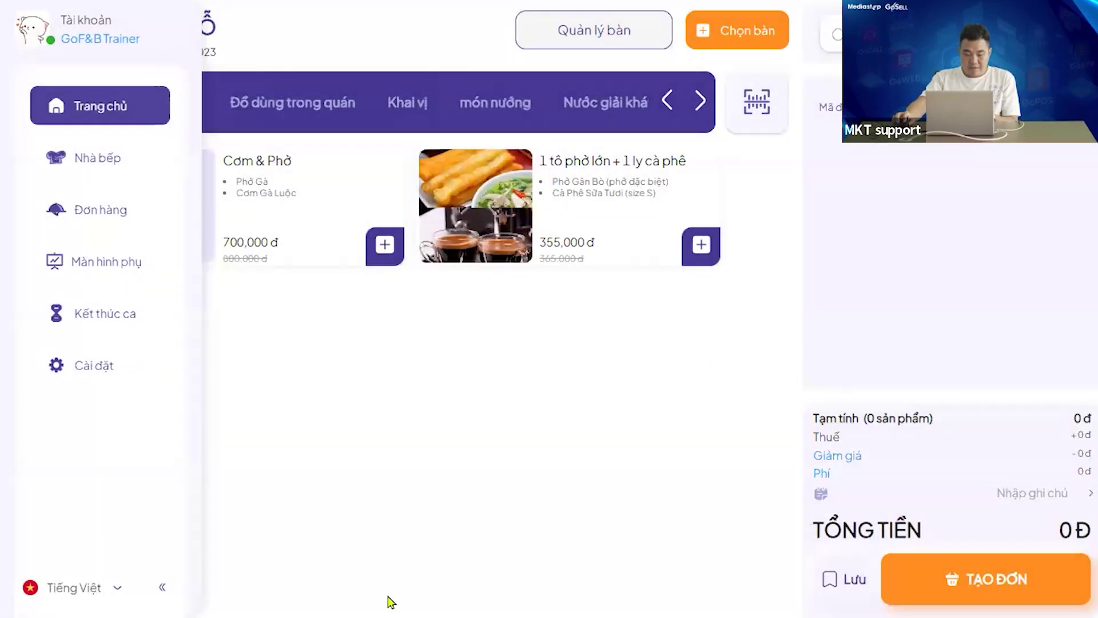
pyautogui.click(553, 54)
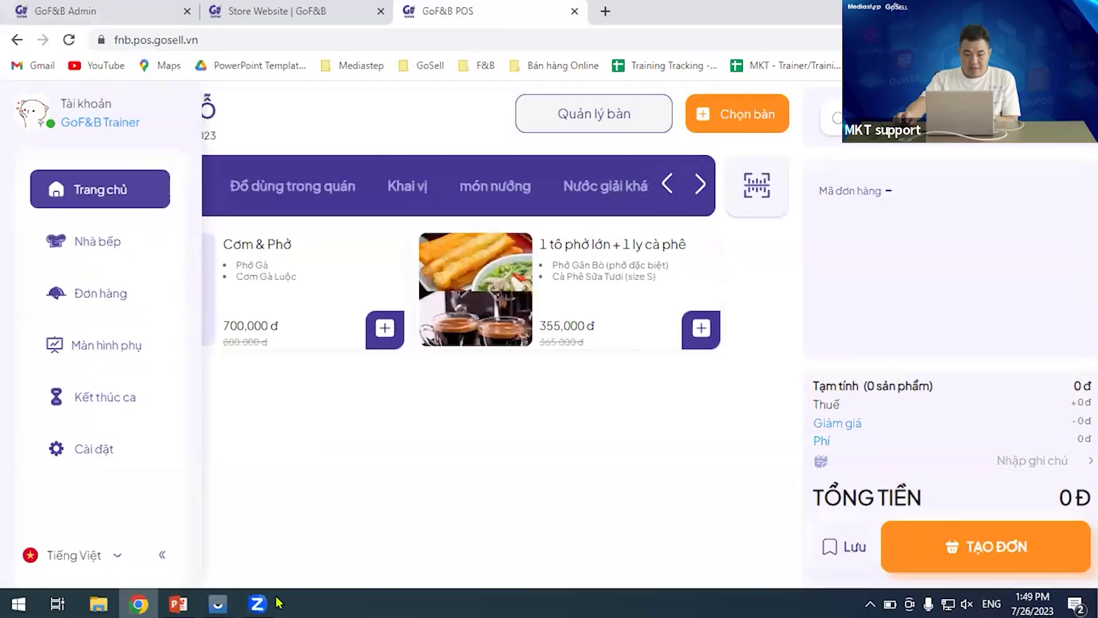
# Switch to the iOS device window in Vysor and review the membership overview with the available points in the customer app.
pyautogui.moveTo(220, 601)
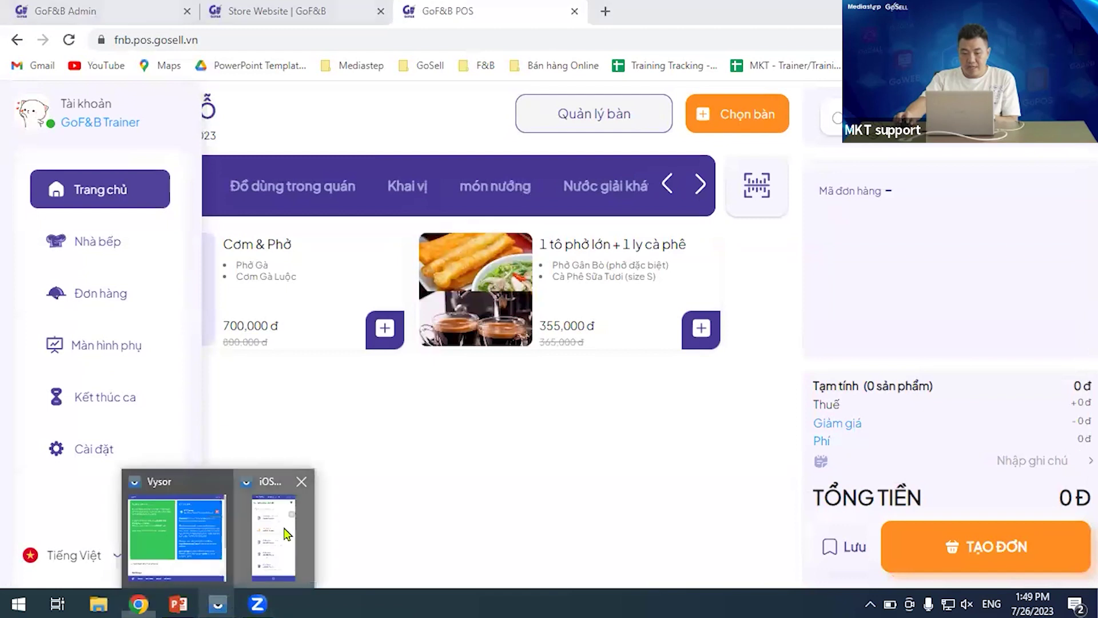
pyautogui.click(286, 534)
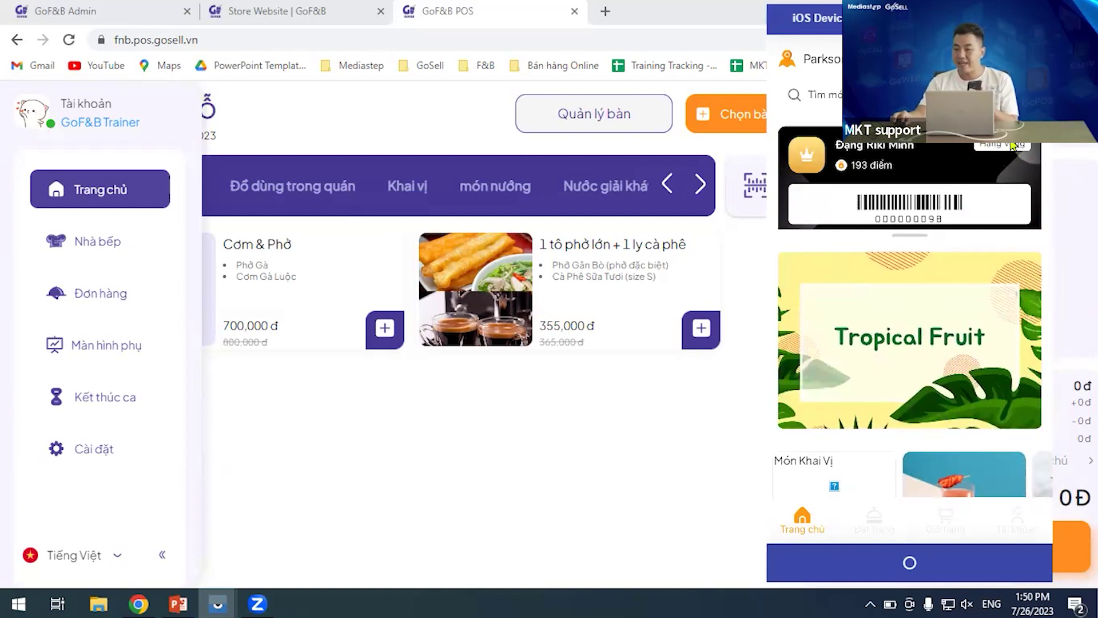
pyautogui.click(863, 165)
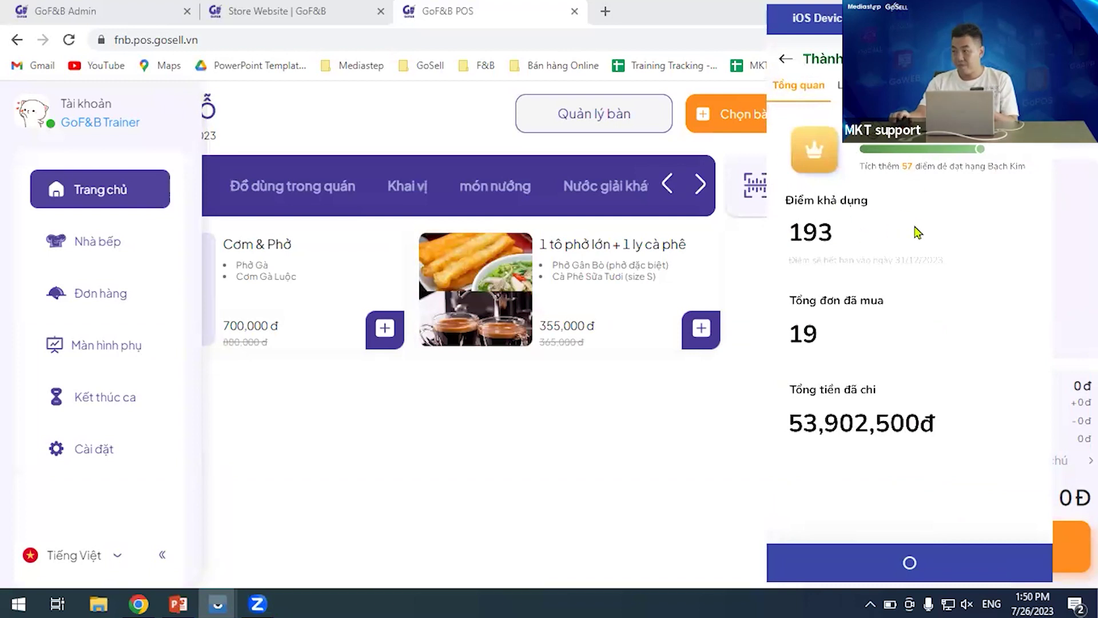
pyautogui.click(778, 63)
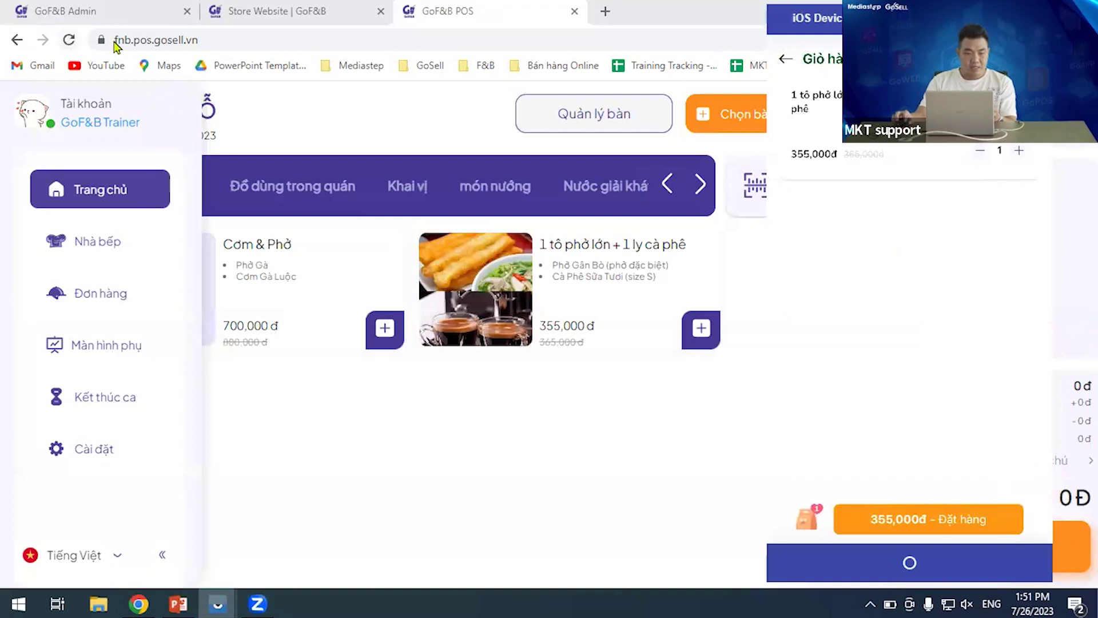
# Switch to GoF&B Admin and review the CRM membership levels (Thành viên) with their required points and discounts.
pyautogui.click(110, 7)
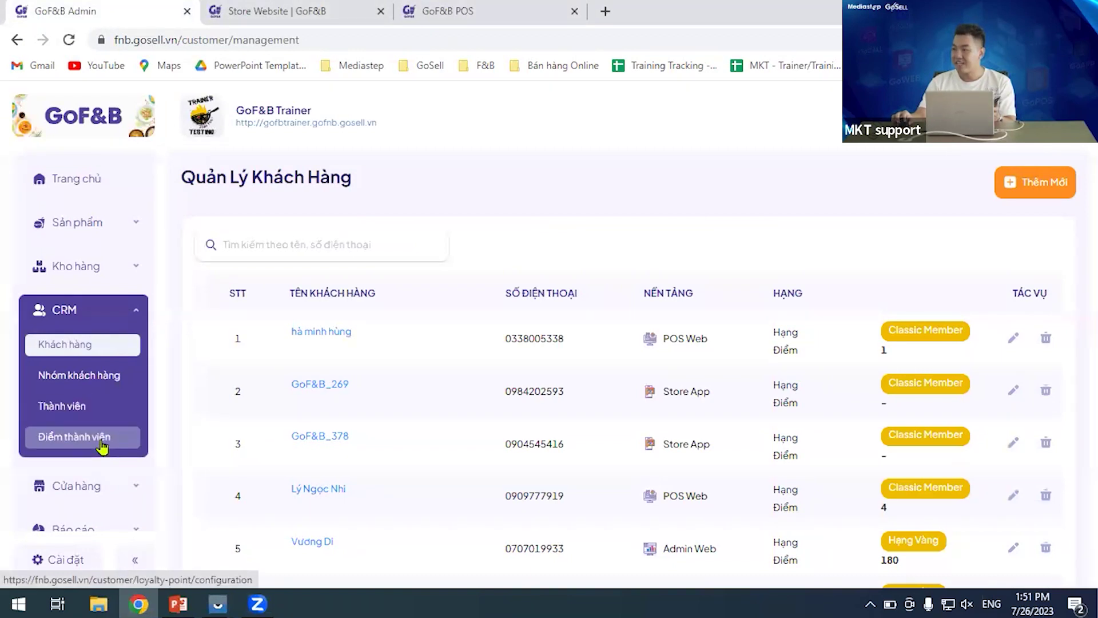
pyautogui.click(96, 406)
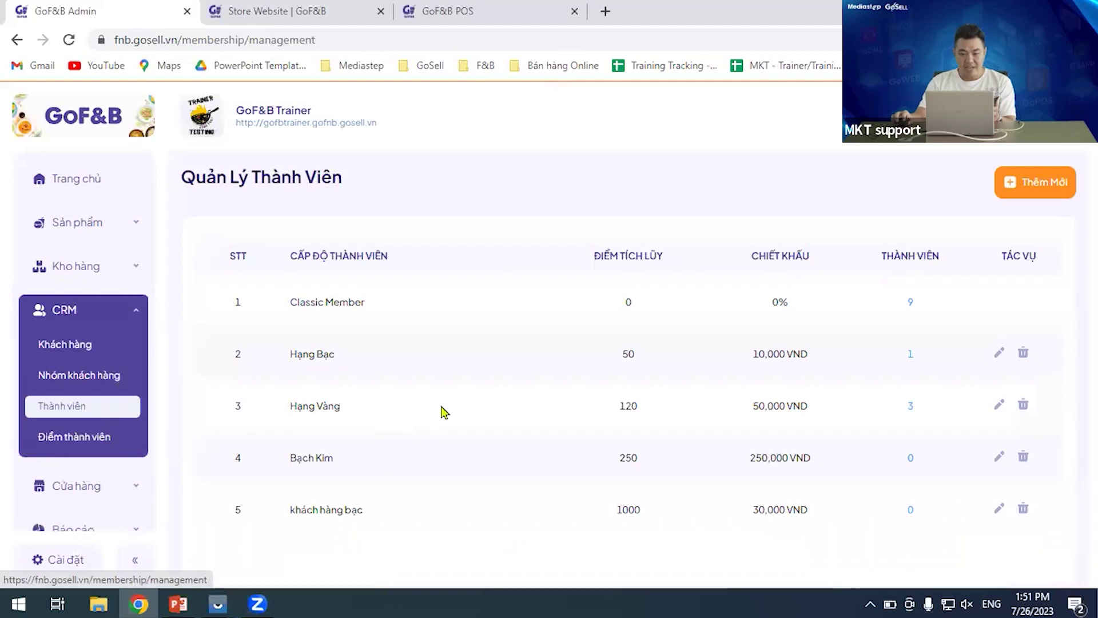
pyautogui.scroll(-1, 370, 331)
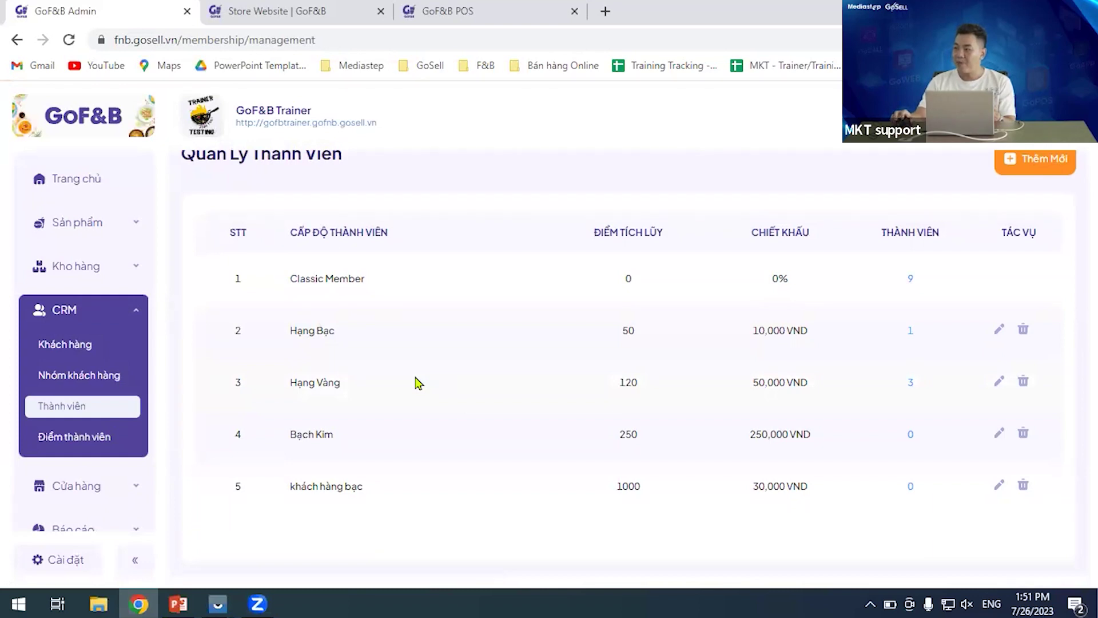
# Examine the Điểm thành viên configuration, including point expiry, the accumulation rate under Tích lũy điểm and the redemption rate under Quy đổi điểm.
pyautogui.click(75, 436)
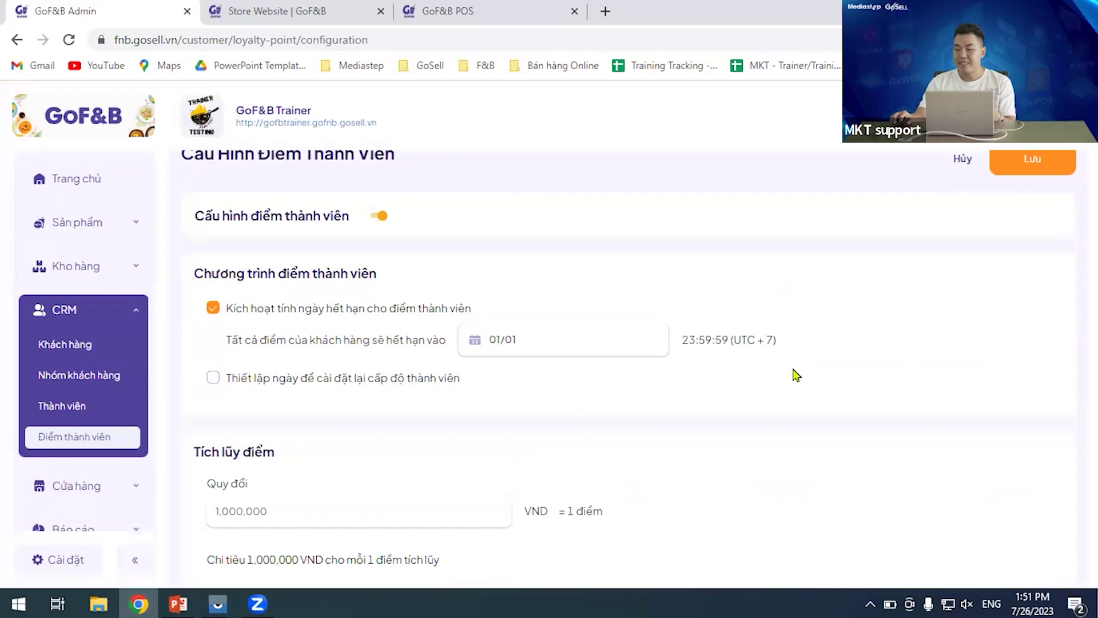
pyautogui.scroll(-3, 796, 375)
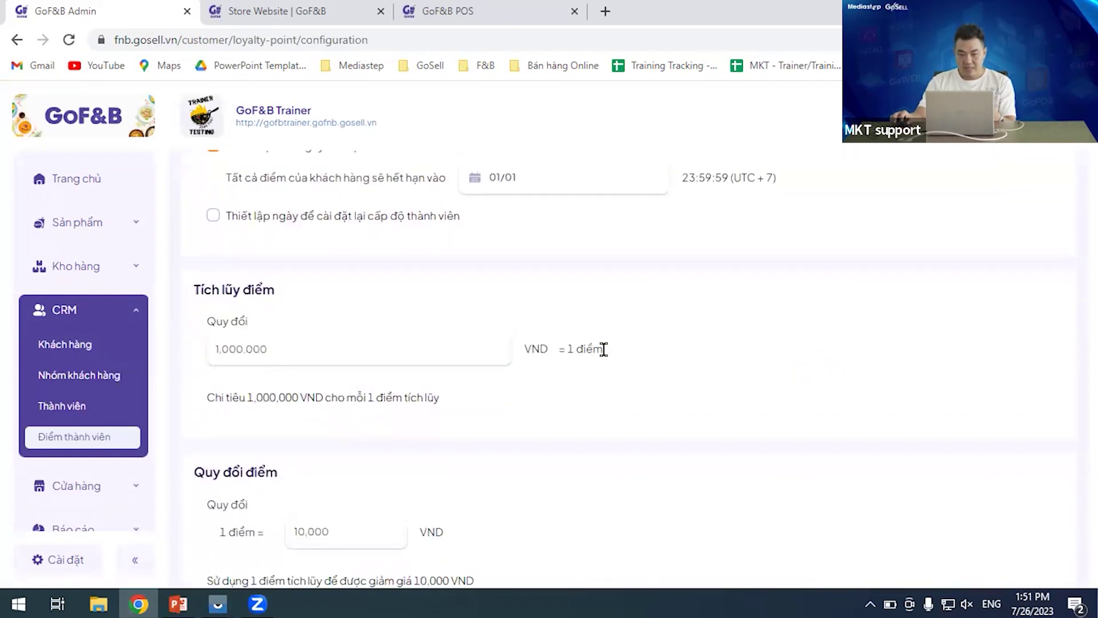
pyautogui.scroll(-1, 606, 353)
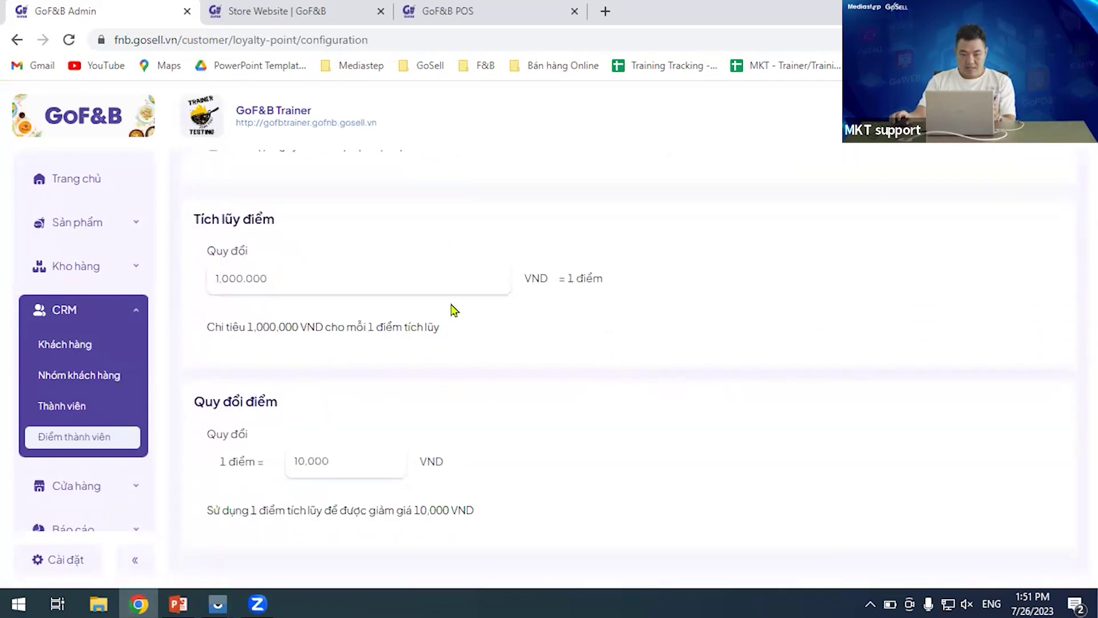
pyautogui.scroll(5, 624, 314)
pyautogui.scroll(-5, 637, 324)
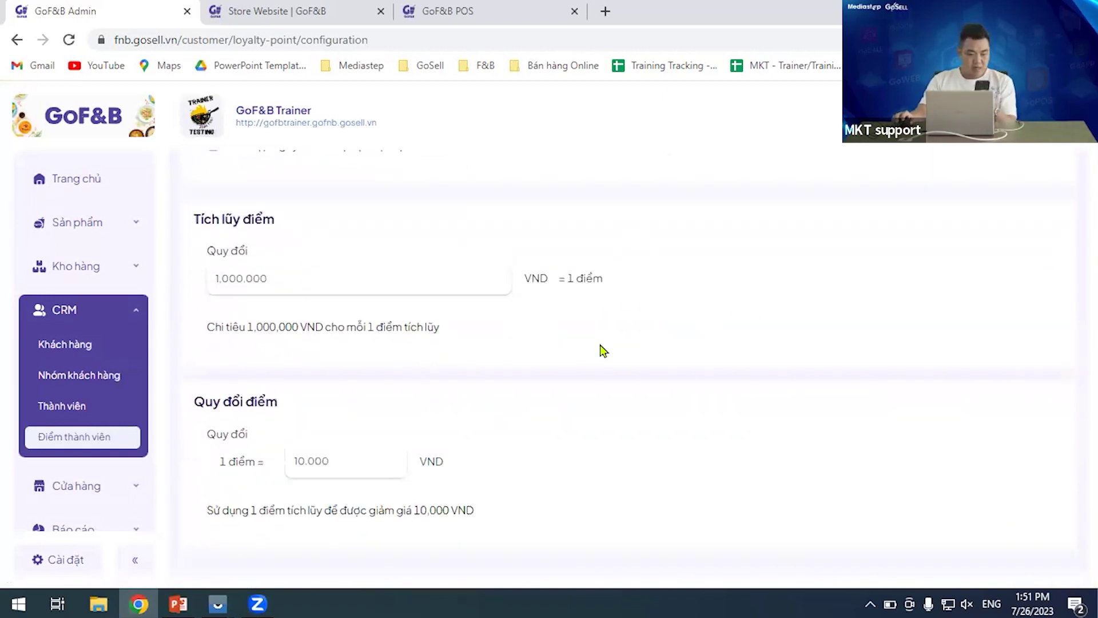
pyautogui.scroll(4, 385, 321)
pyautogui.scroll(-3, 604, 315)
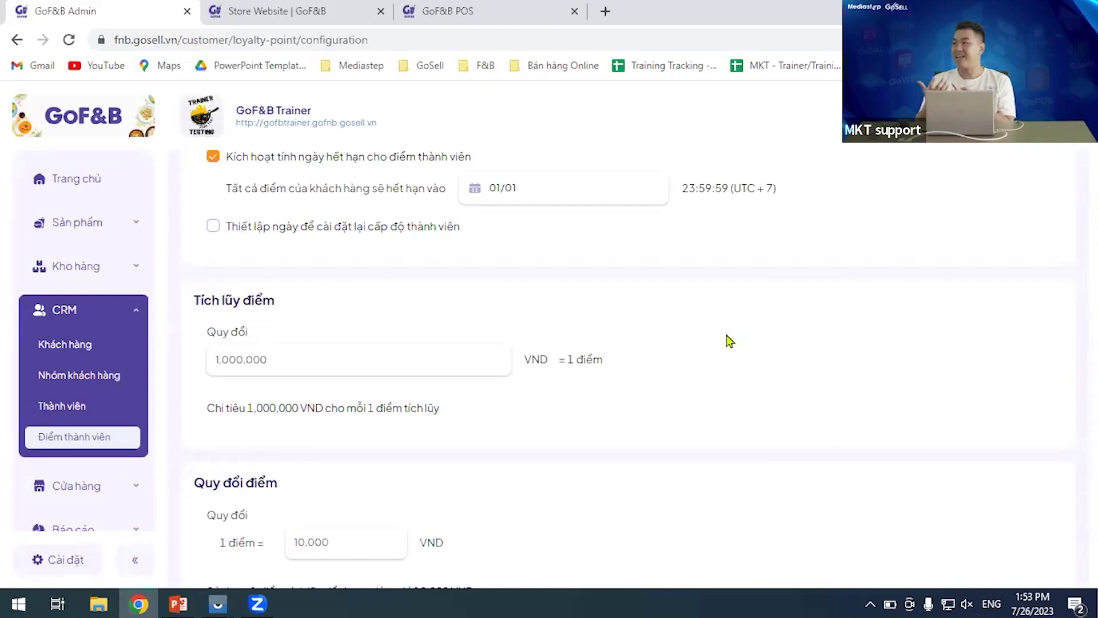
# Switch to the Store Website page and look over its home page banners, product categories and Chỉ dành riêng cho bạn section.
pyautogui.click(334, 8)
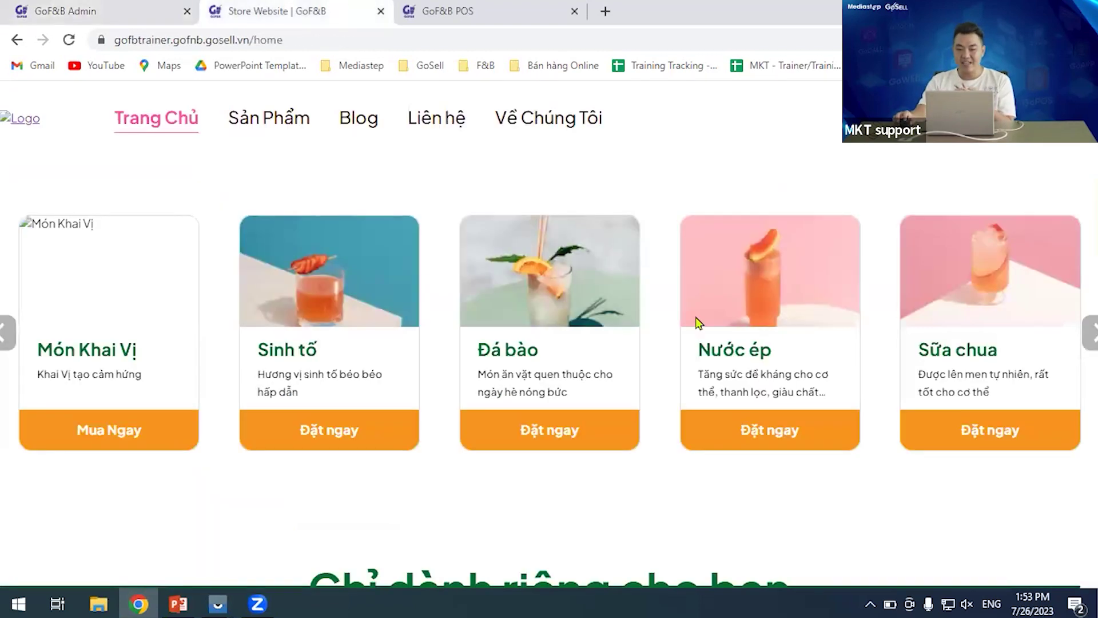
pyautogui.scroll(3, 736, 316)
pyautogui.scroll(-4, 736, 316)
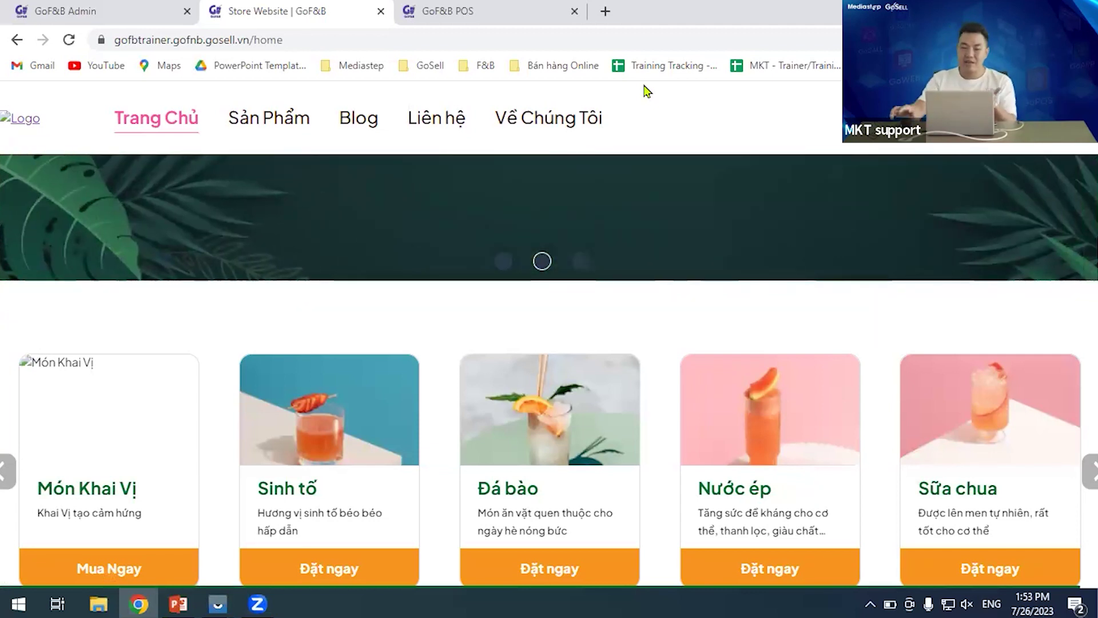
pyautogui.scroll(-8, 772, 448)
pyautogui.scroll(5, 789, 424)
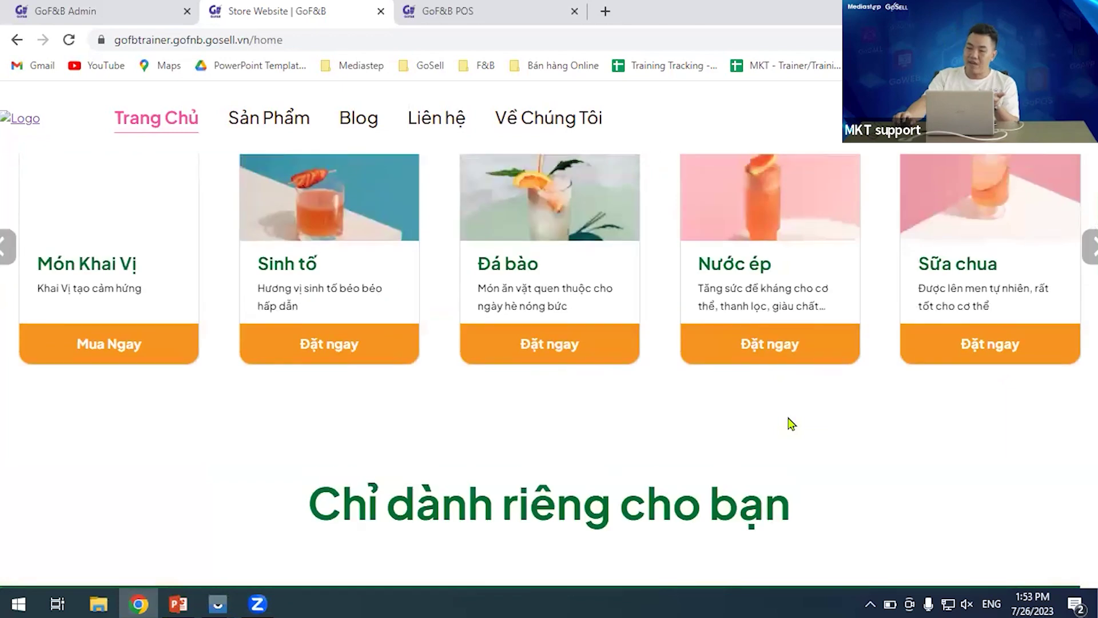
pyautogui.scroll(5, 791, 423)
pyautogui.moveTo(966, 178)
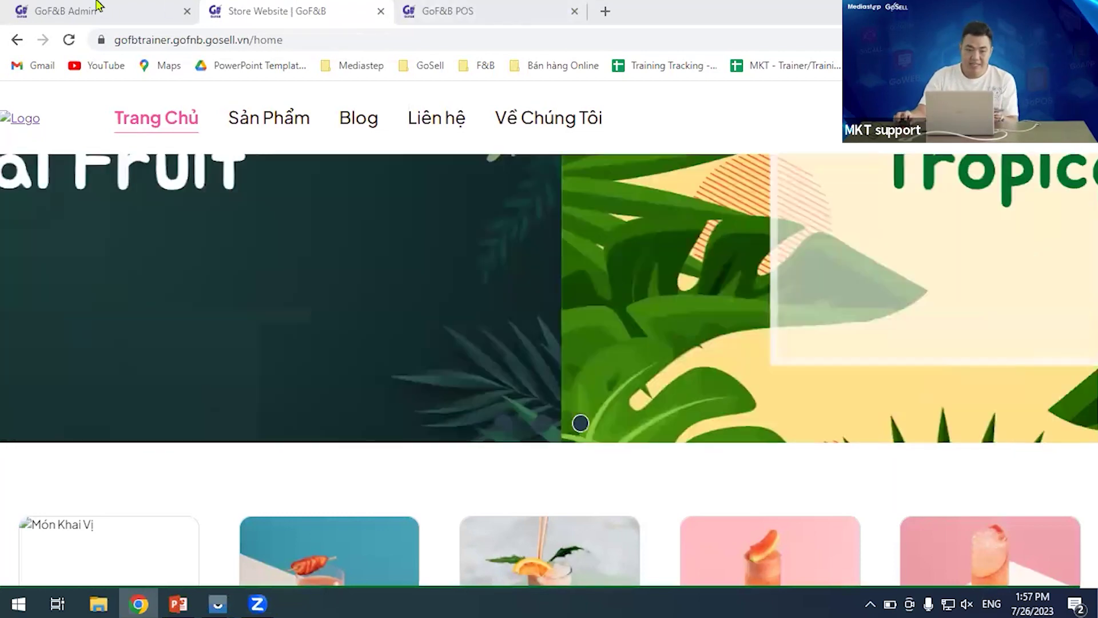
# Return to GoF&B Admin, bring up the Vysor iOS window and retry the connection until the phone screen is mirrored.
pyautogui.click(97, 9)
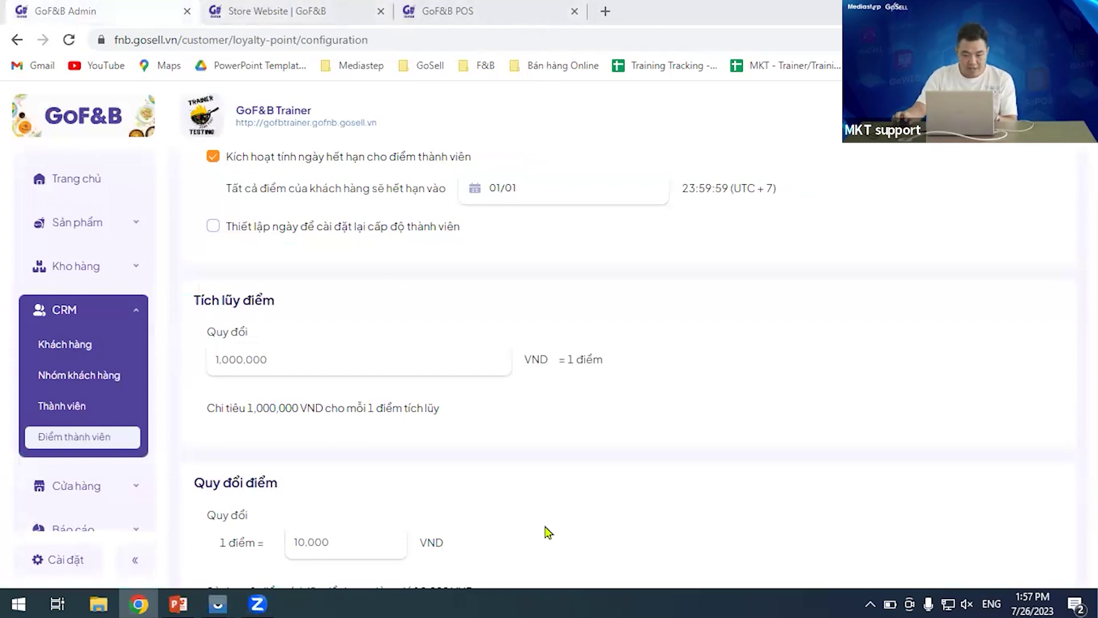
pyautogui.click(218, 603)
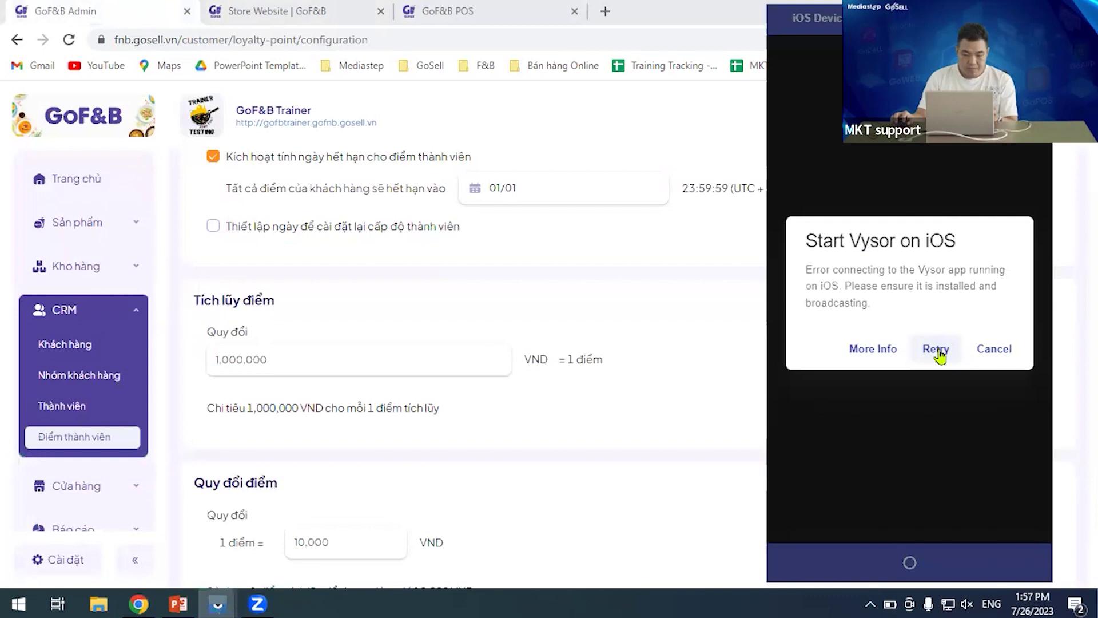
pyautogui.click(936, 349)
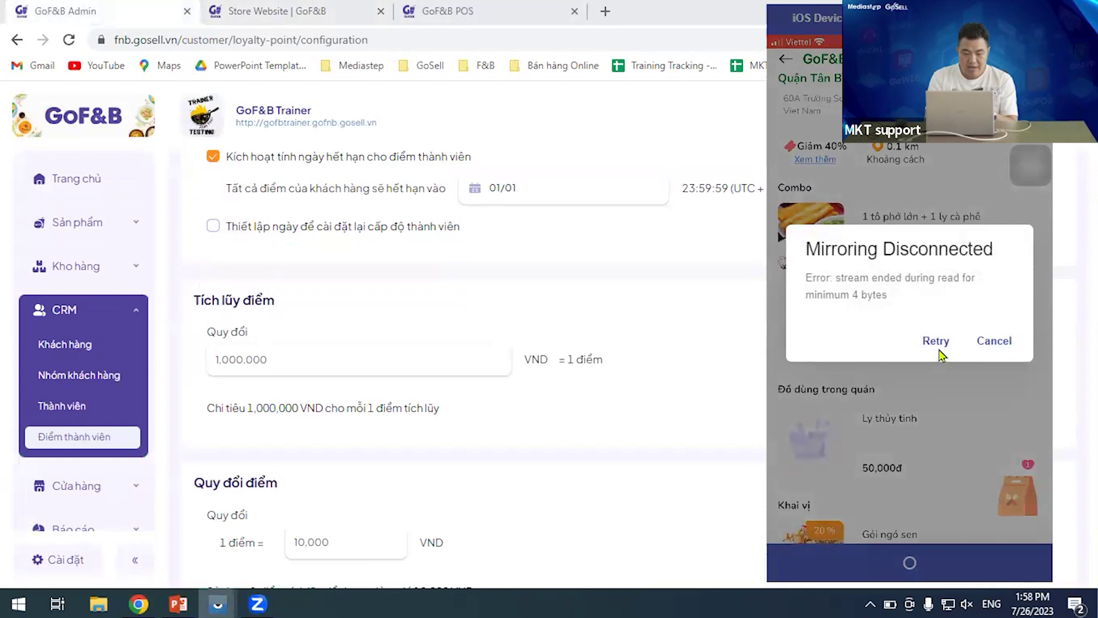
pyautogui.click(932, 343)
pyautogui.click(947, 351)
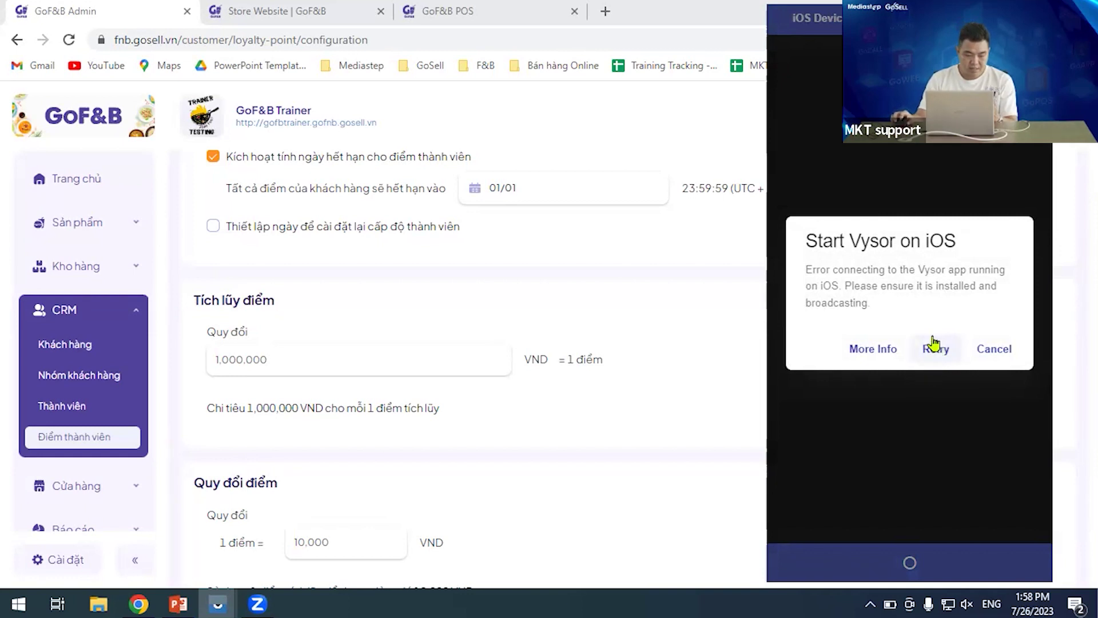
pyautogui.click(937, 349)
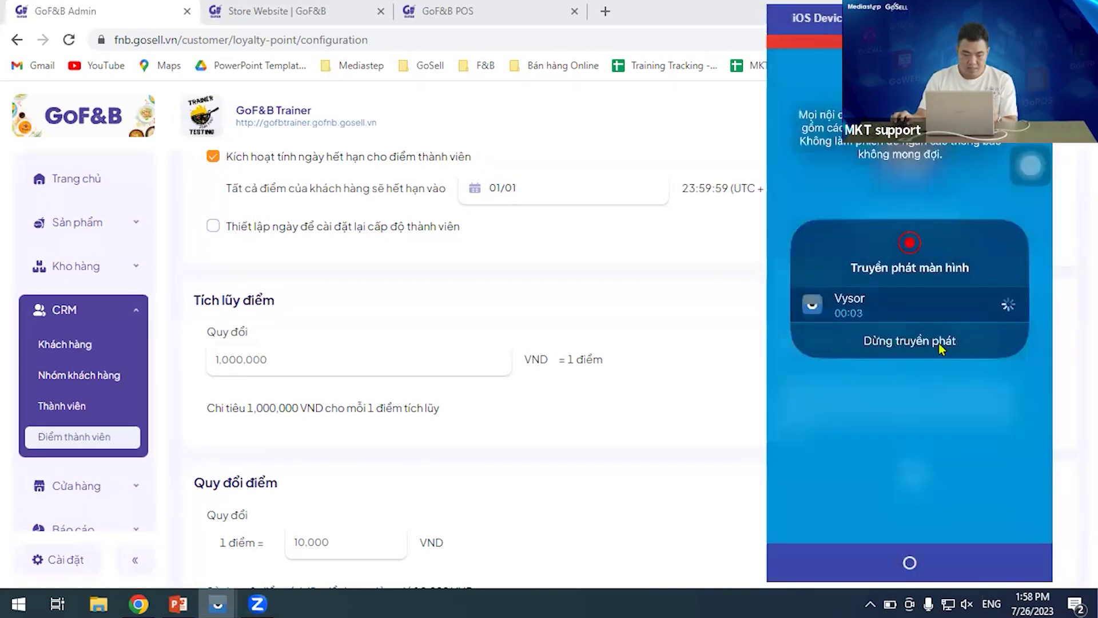
# Leave the Vysor app on the mirrored phone and open the GoF&B Trainer customer app's home page.
pyautogui.click(935, 506)
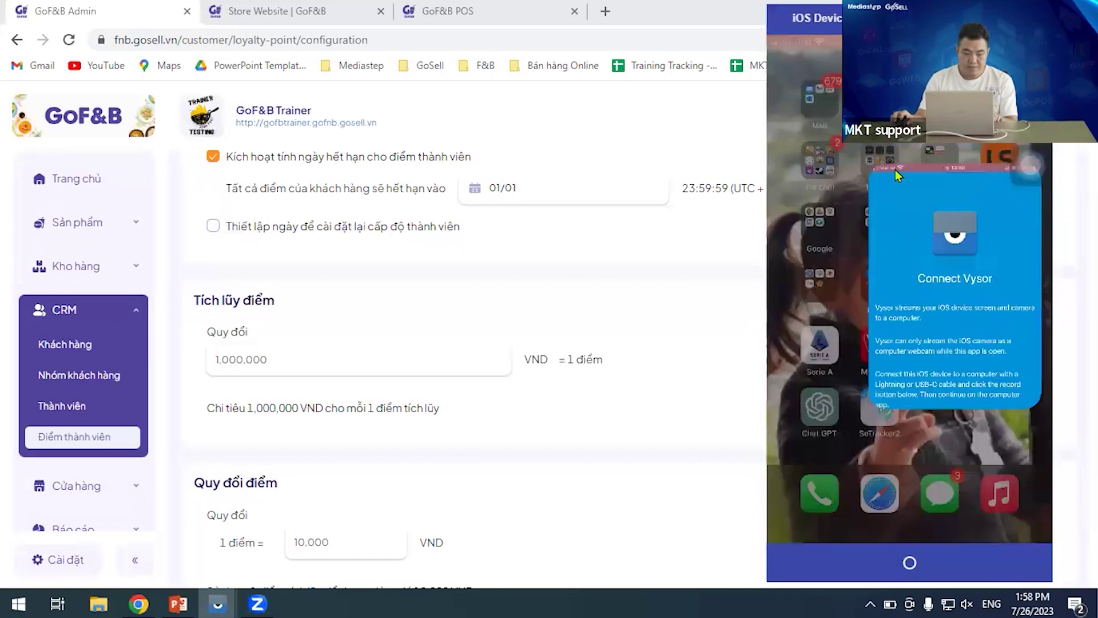
pyautogui.click(947, 342)
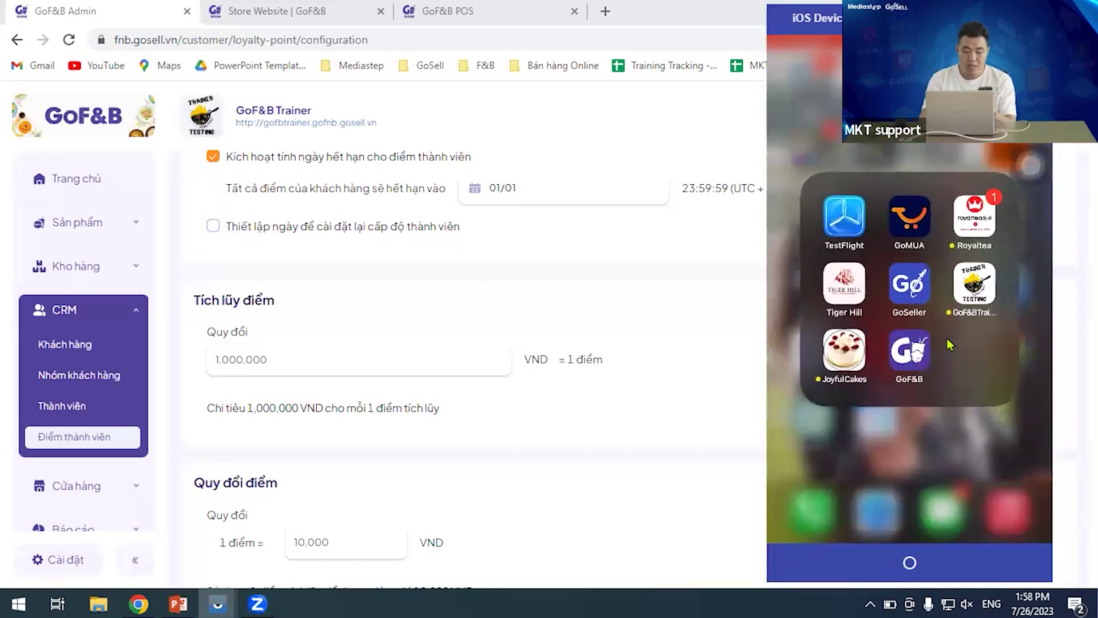
pyautogui.click(947, 342)
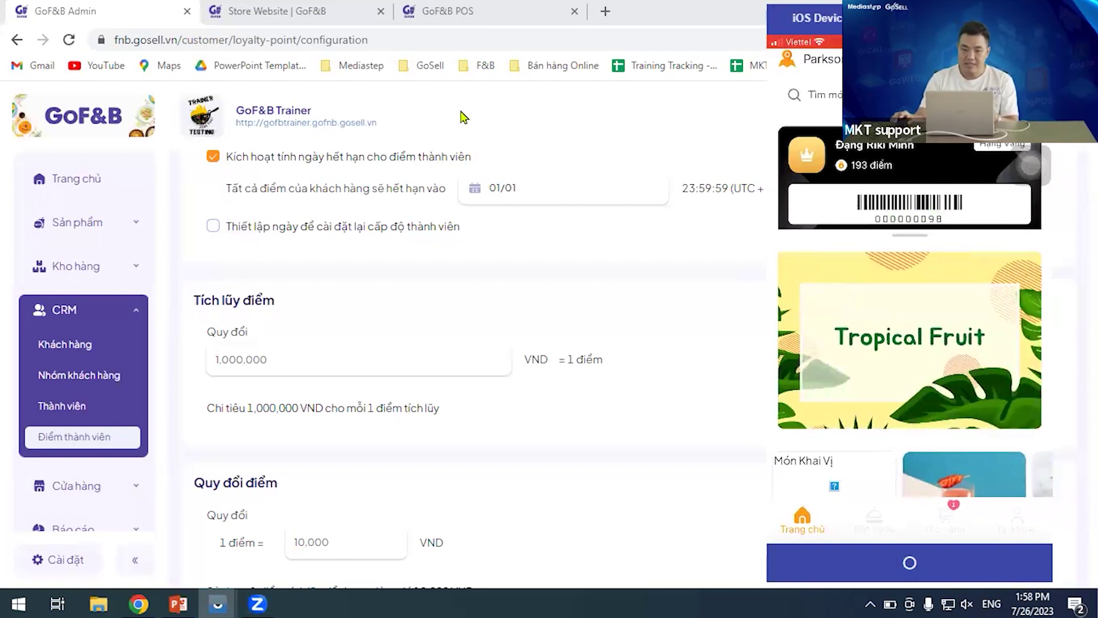
# Switch to the GoF&B POS page, review the customer list with membership ranks in full screen, close it and exit full screen.
pyautogui.click(448, 11)
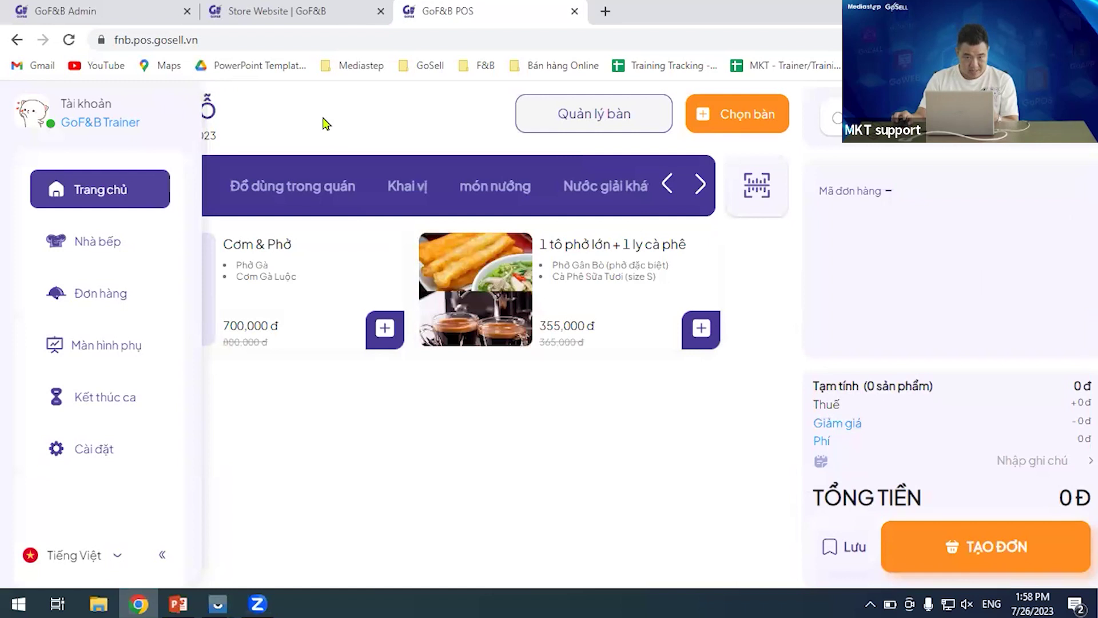
pyautogui.click(164, 553)
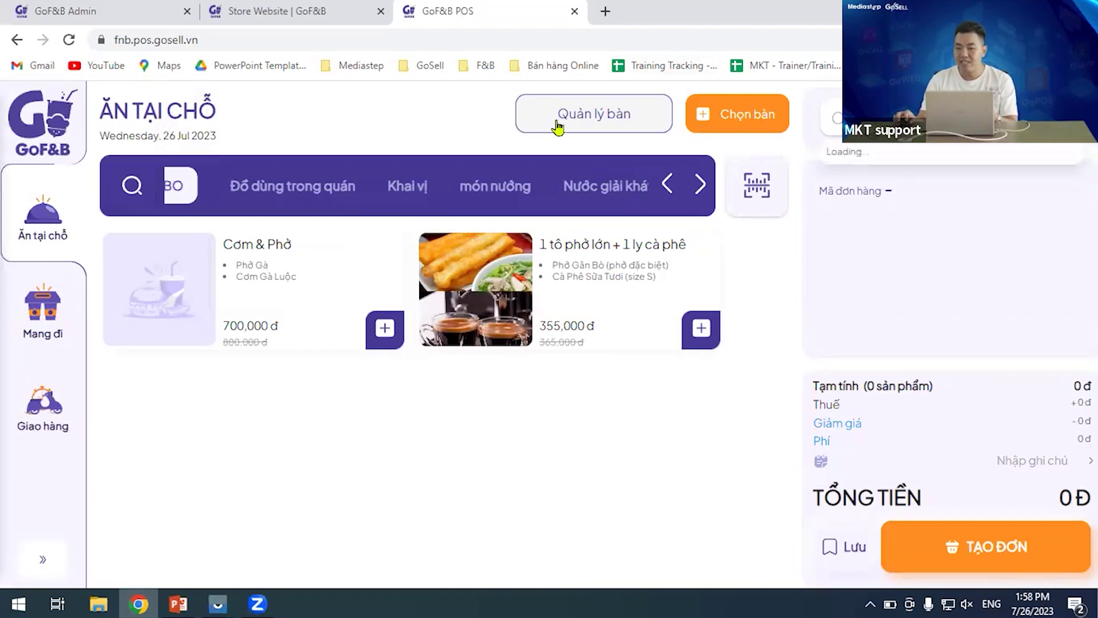
pyautogui.press('F11')
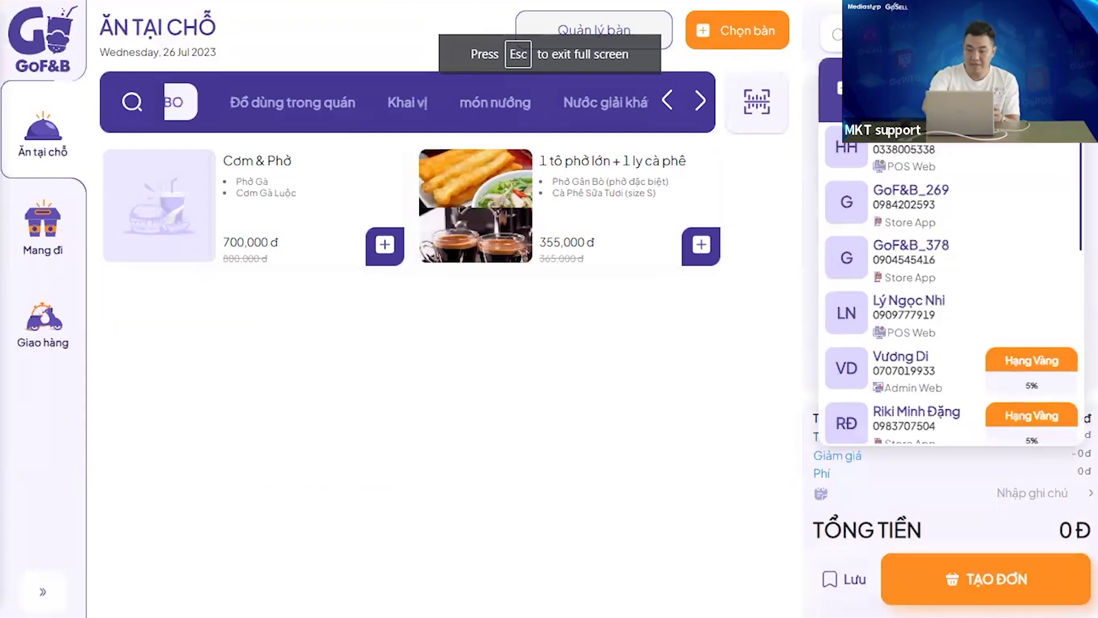
pyautogui.press('Escape')
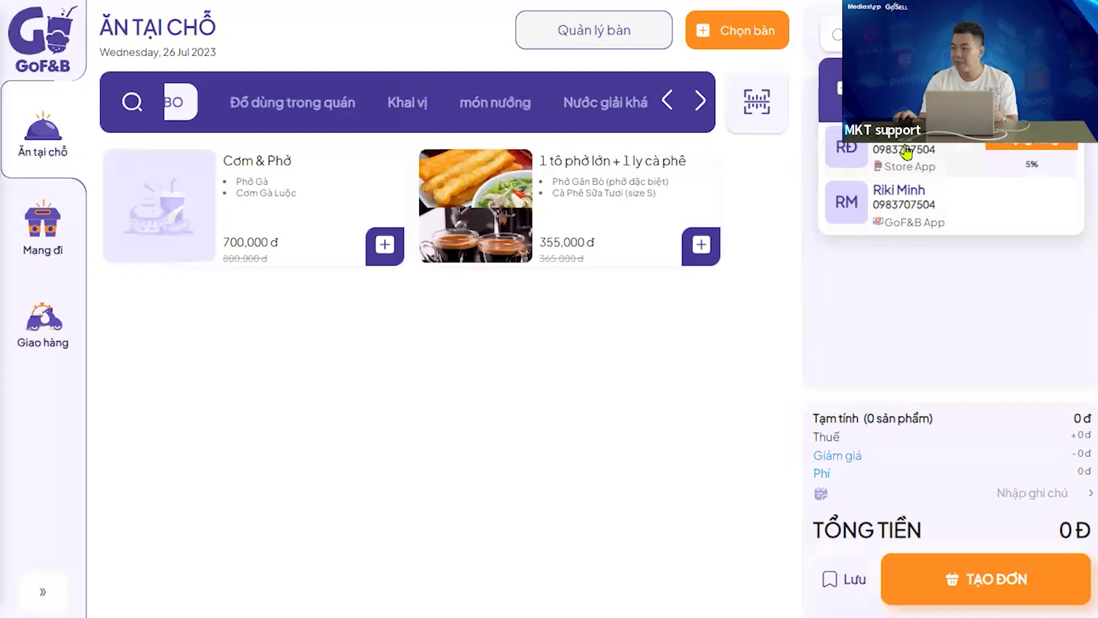
pyautogui.click(422, 29)
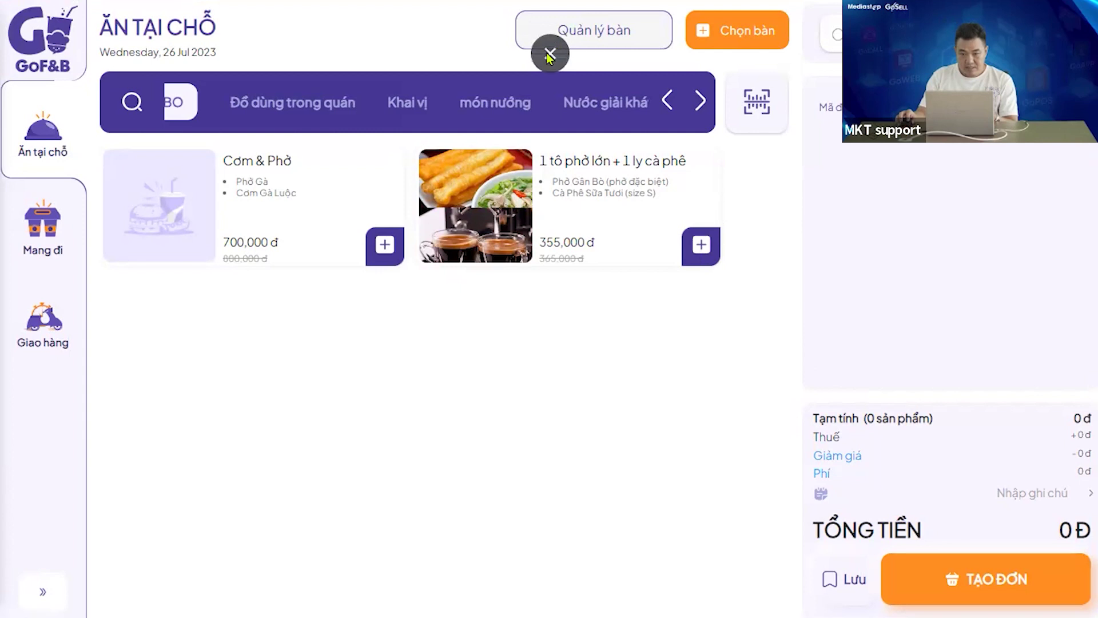
pyautogui.click(549, 51)
# Bring back the mirrored iOS window in Vysor and browse the customer app's home page.
pyautogui.moveTo(218, 604)
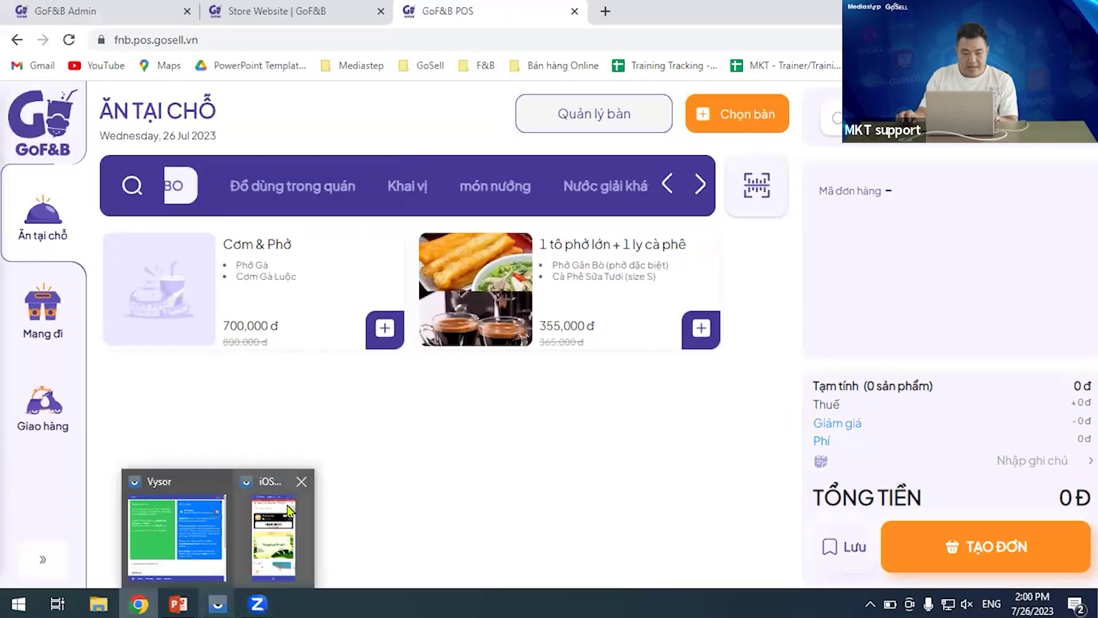
pyautogui.click(276, 528)
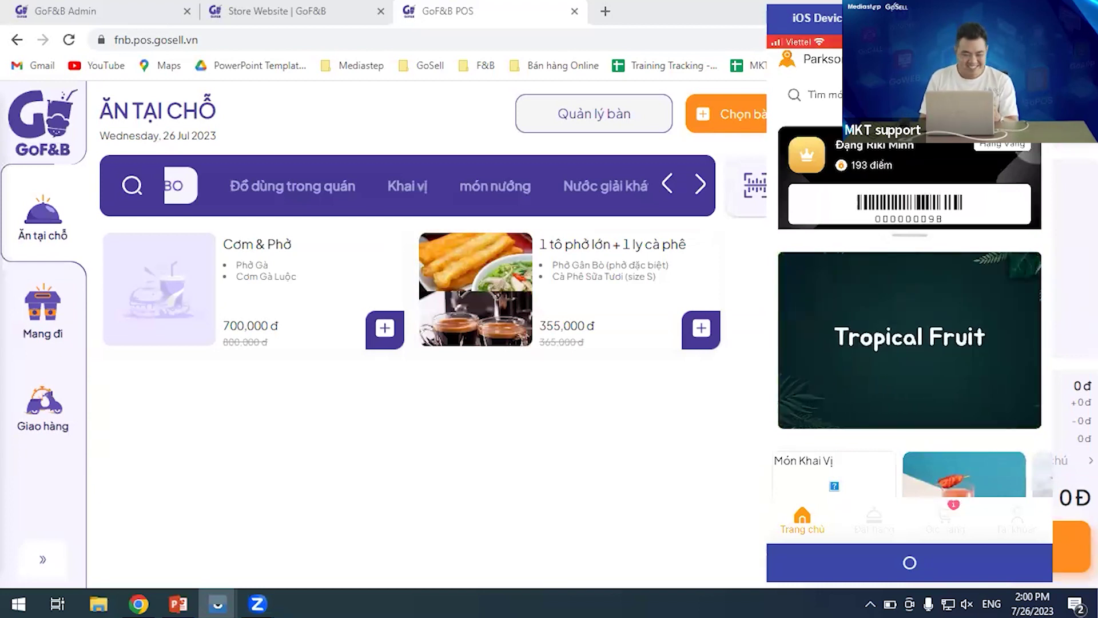
pyautogui.scroll(-5, 909, 343)
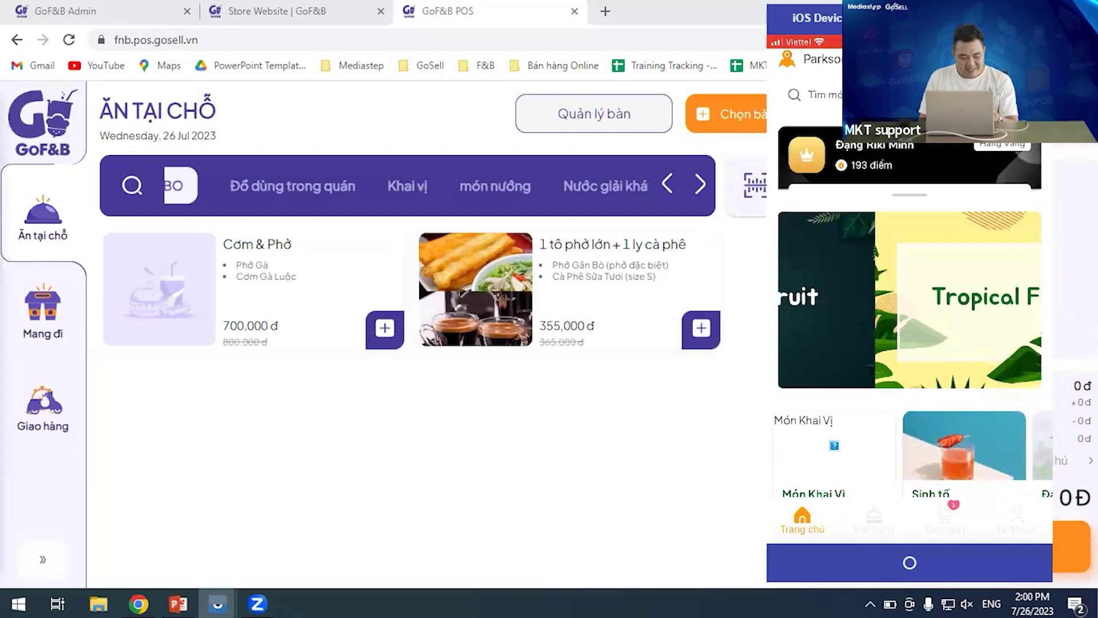